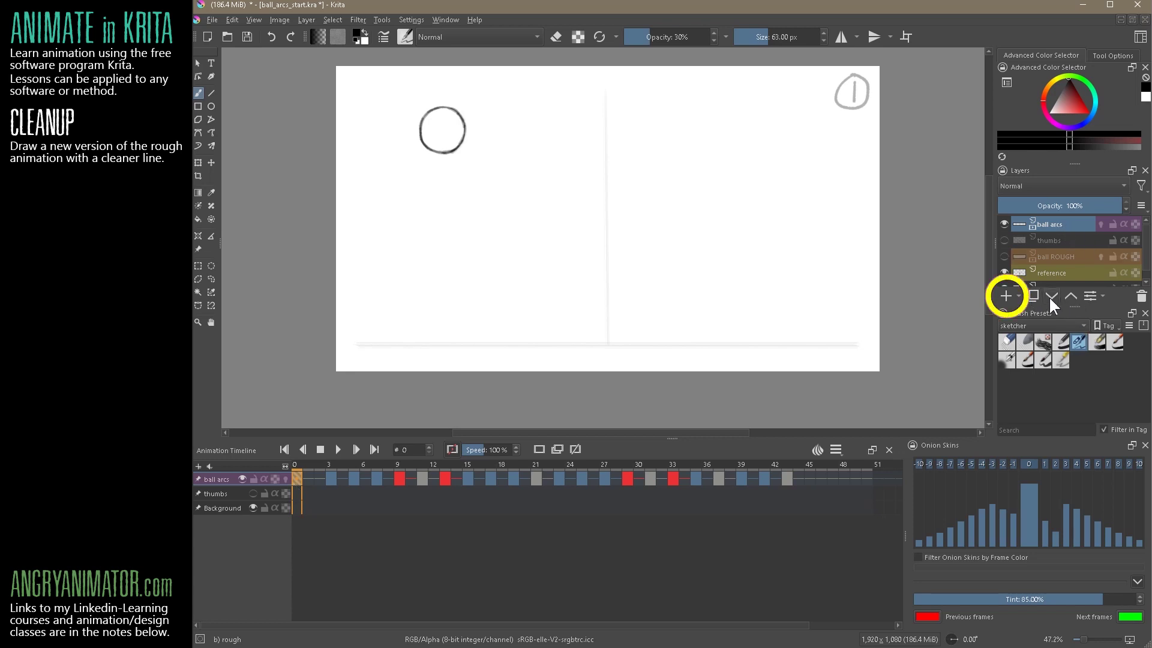
Step: Add a new paint layer above ball arcs and name it cleanup
left_click(1006, 296)
double_click(1044, 224)
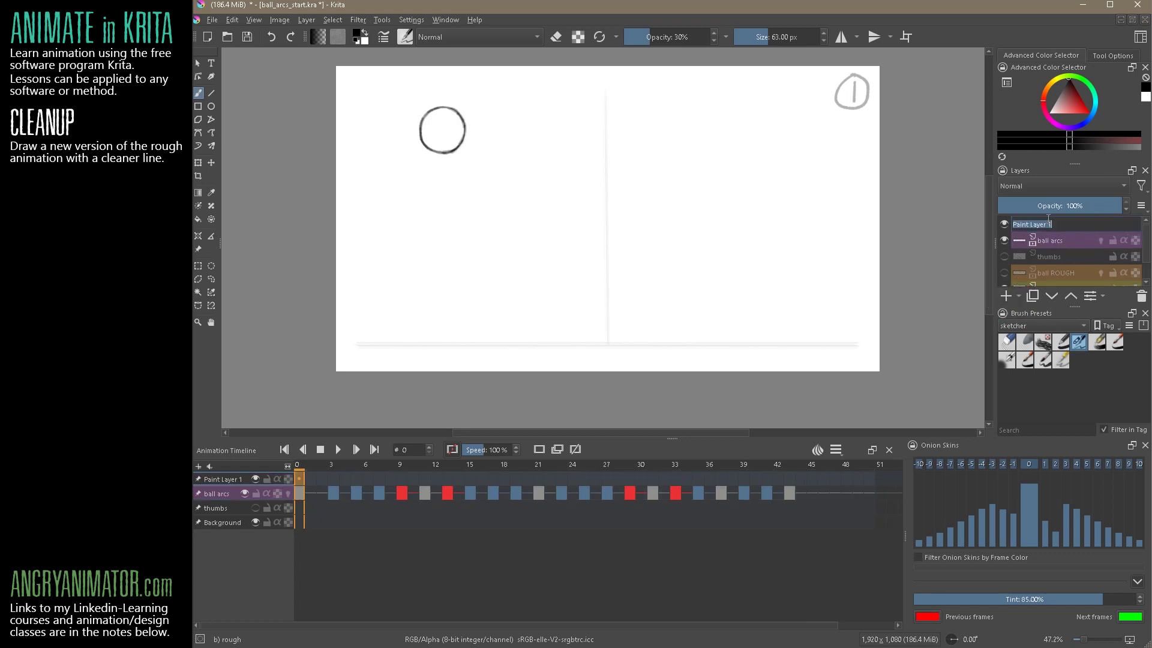
type("cleanup")
key("Return")
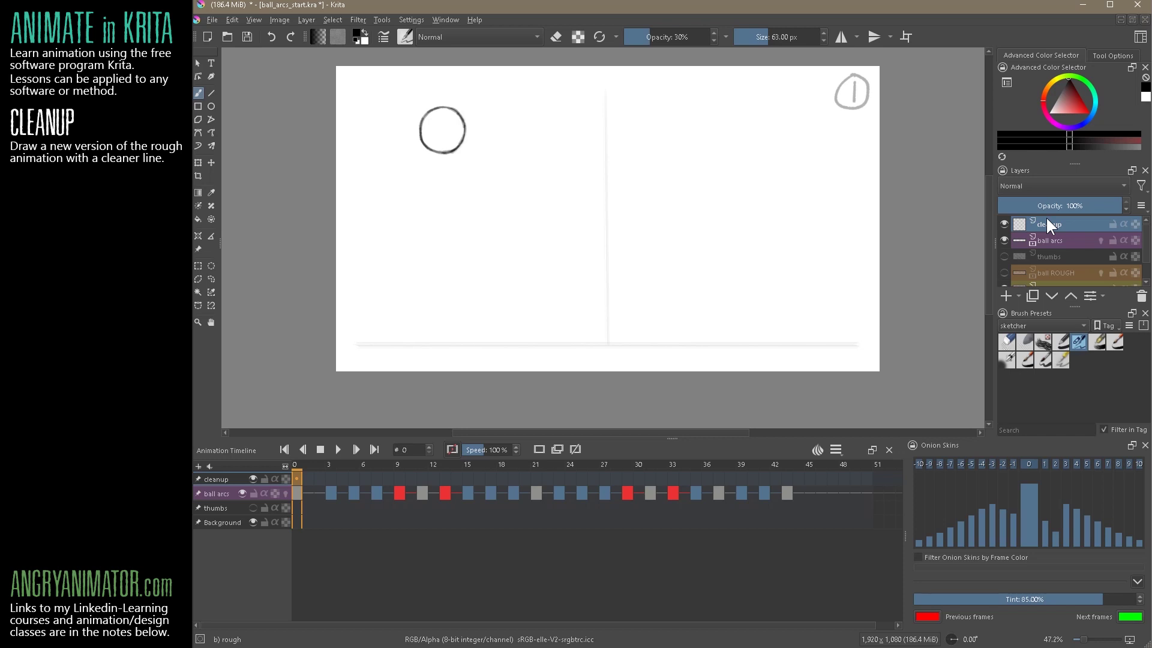
Step: Fade ball arcs to 22% opacity, then check frames 3 and 9 on cleanup and return to frame 0
left_click(1058, 241)
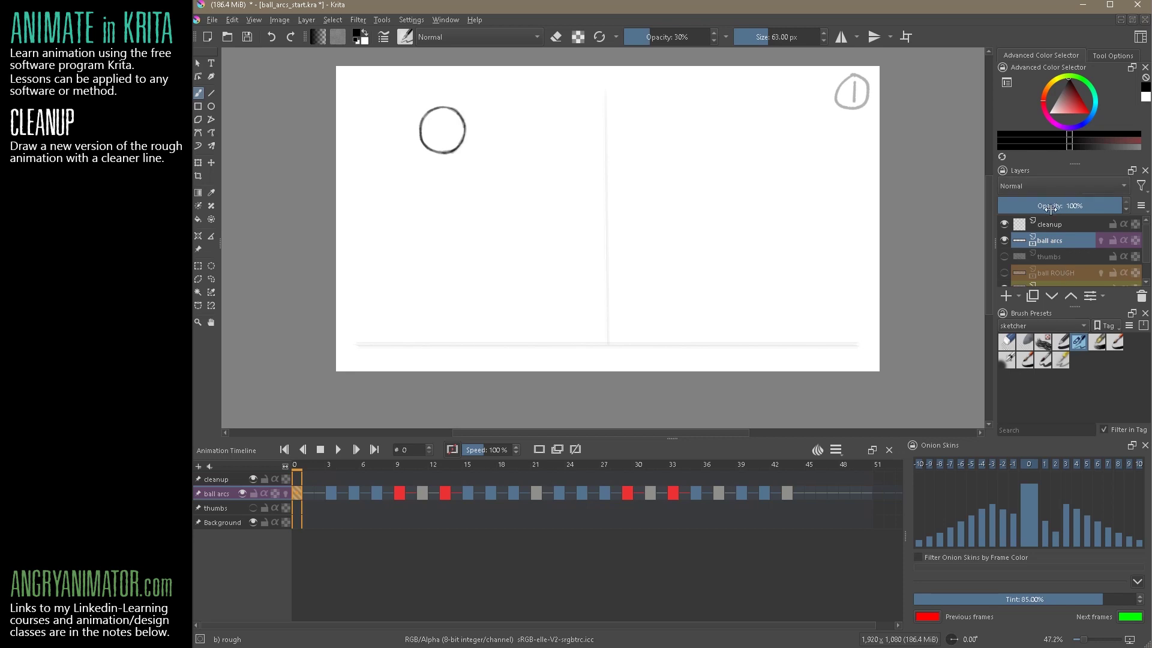
left_click_drag(1049, 205, 1013, 206)
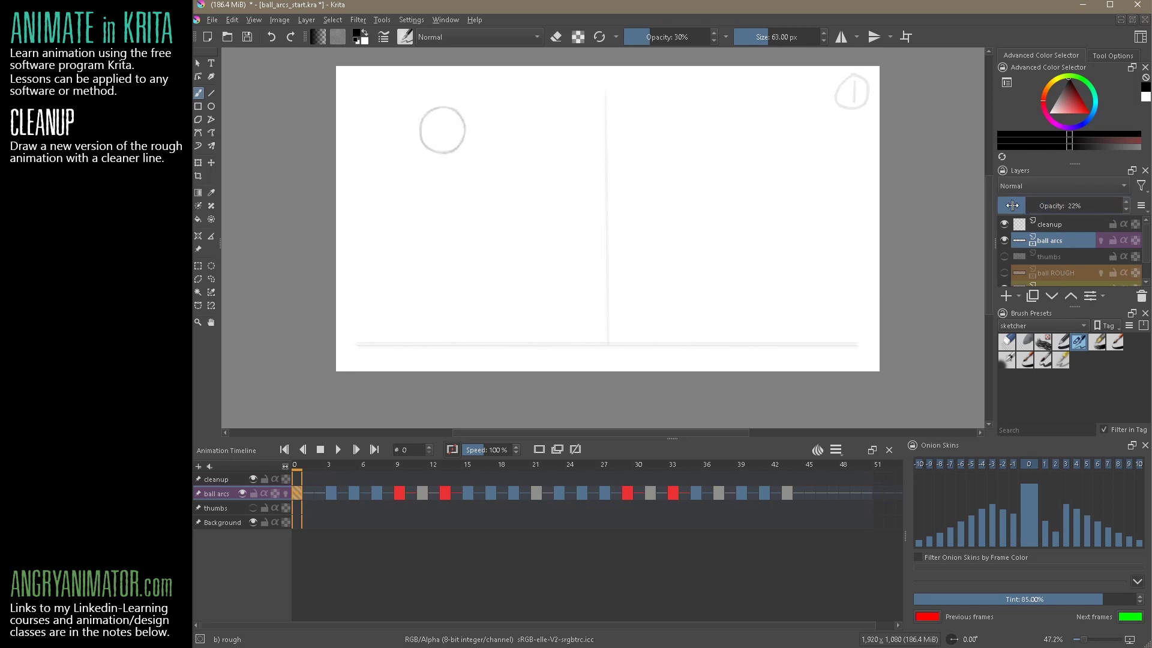
left_click(222, 479)
left_click(331, 479)
left_click(395, 478)
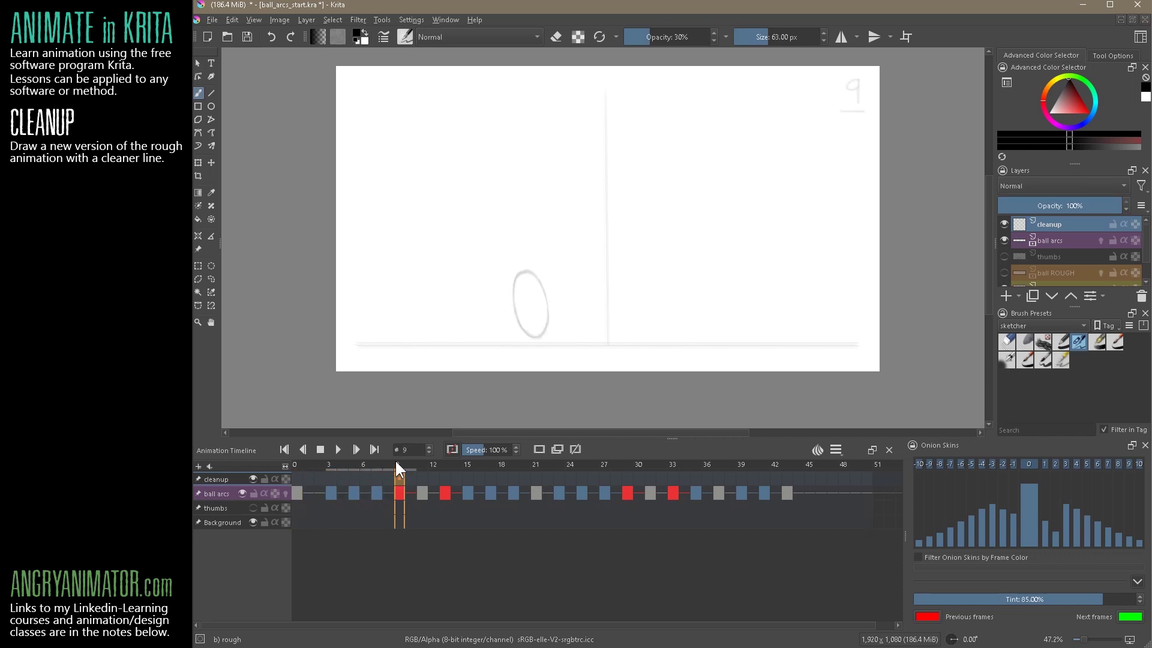
left_click(297, 479)
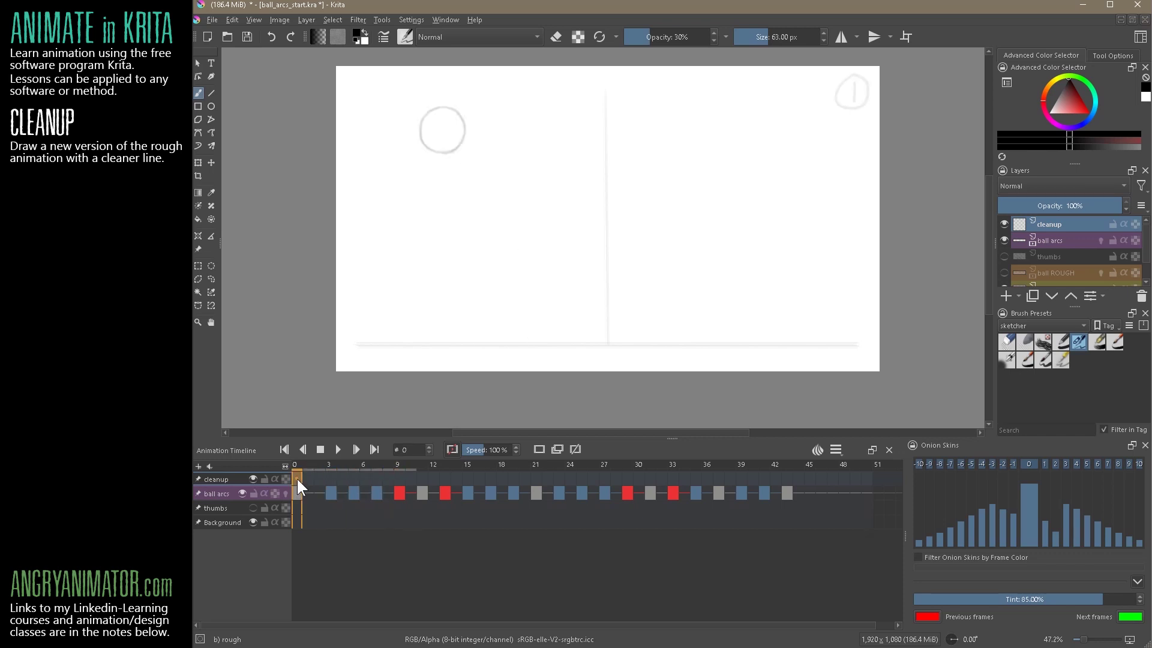
Step: In ball arcs' Layer Style, set Color Overlay to Normal blend with blue #3994c7
right_click(1068, 240)
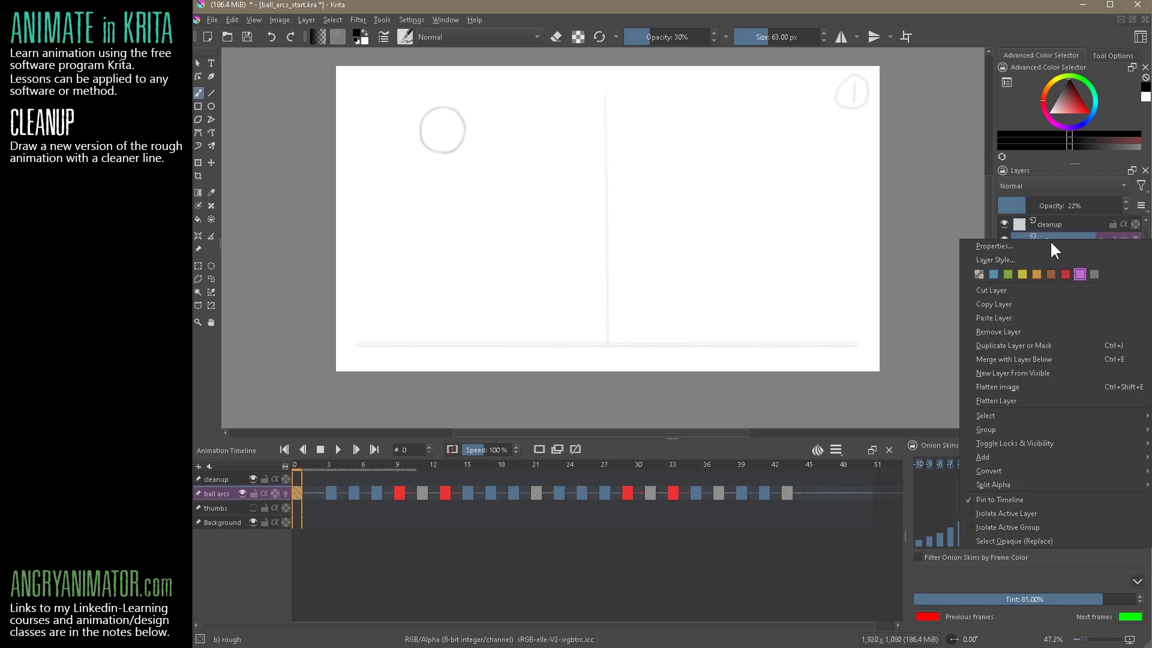
left_click(1003, 259)
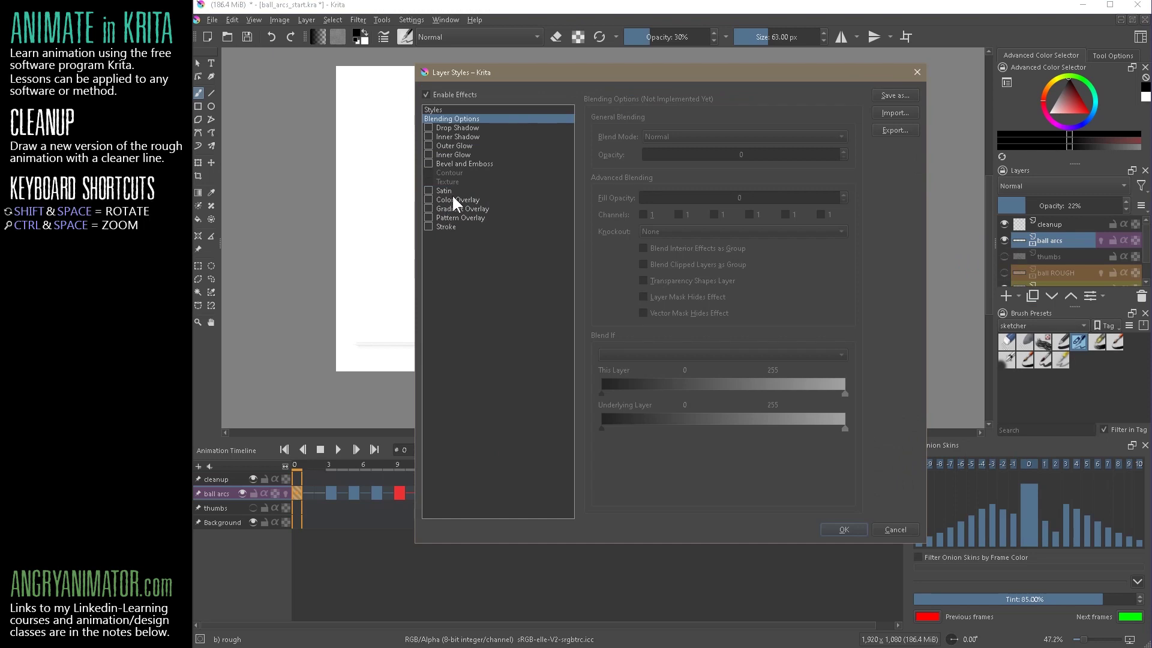
left_click(457, 201)
left_click(708, 137)
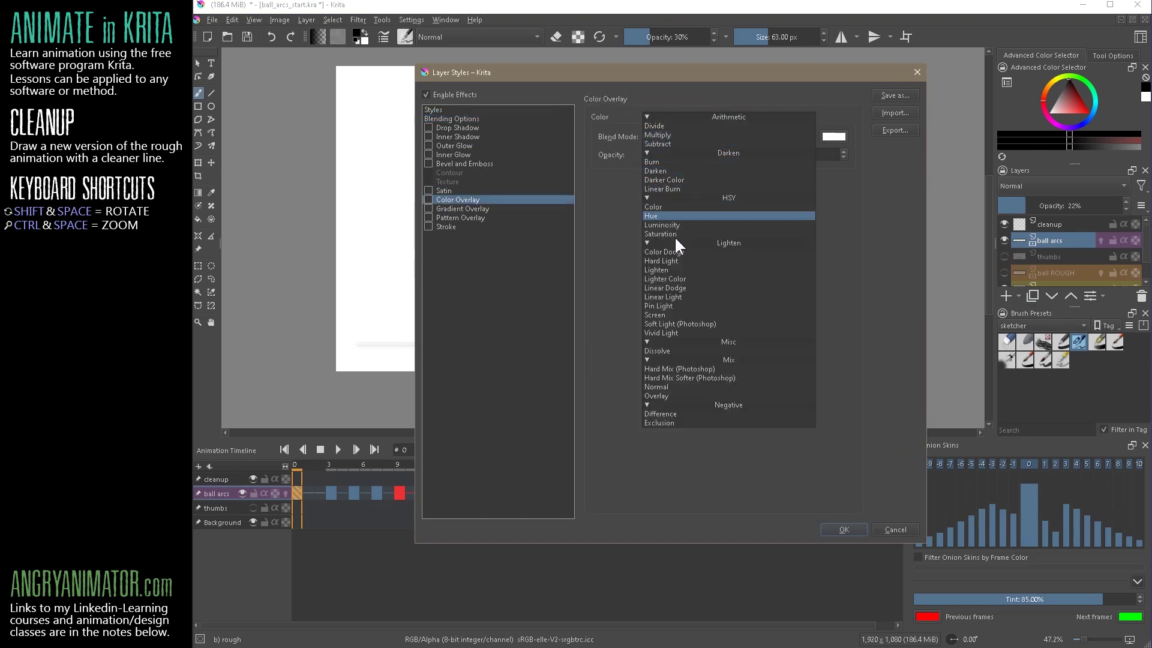
left_click(667, 387)
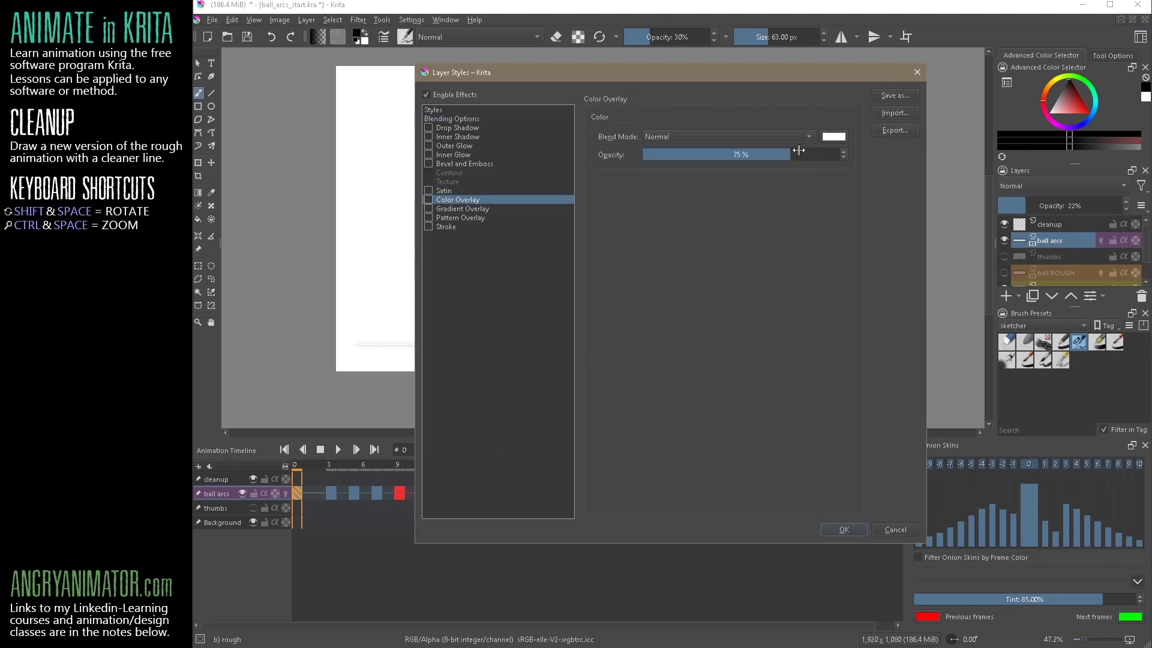
left_click(836, 136)
left_click(726, 181)
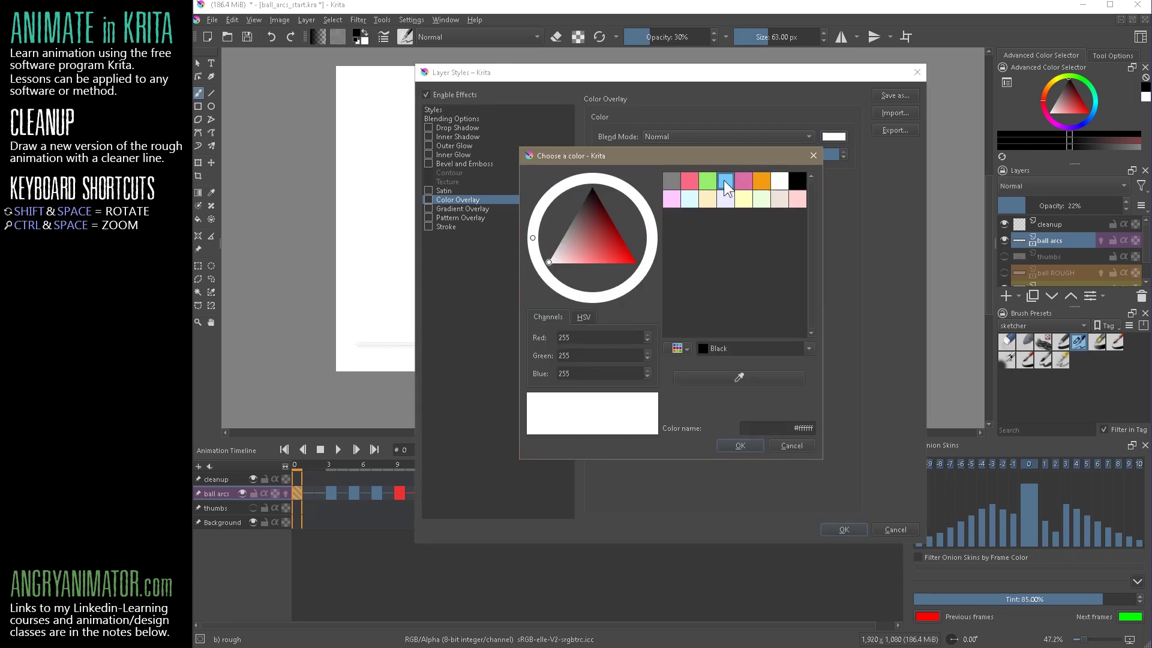
left_click(607, 245)
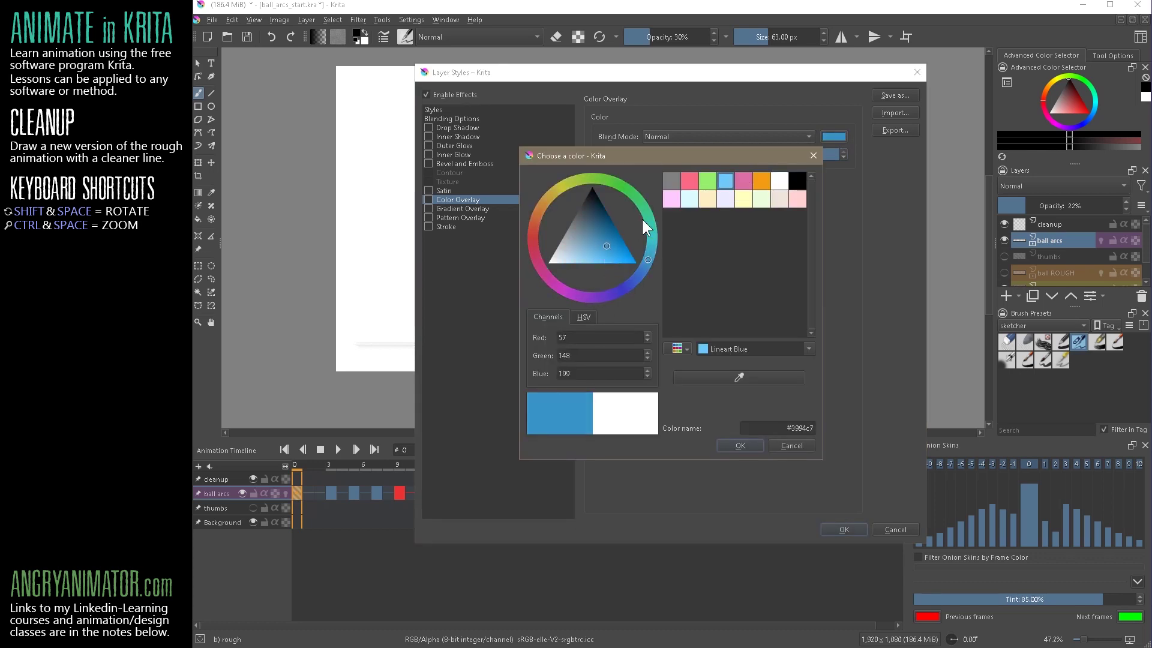
left_click(749, 445)
left_click(846, 529)
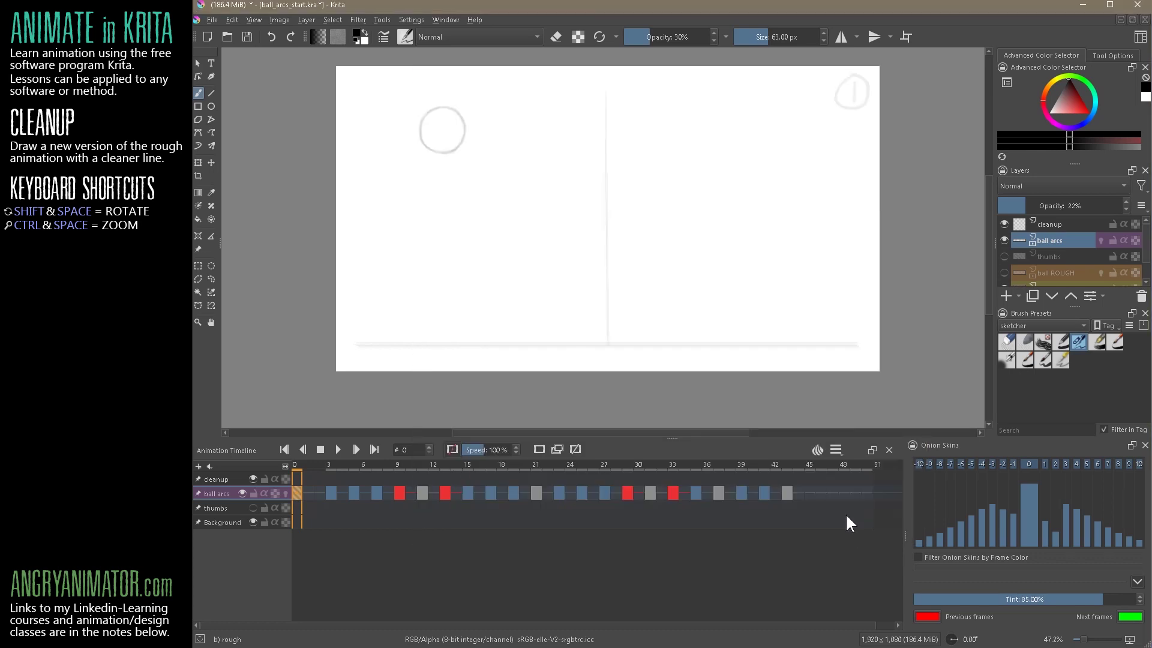
Step: Reopen ball arcs' Layer Style and switch on the blue Color Overlay effect
right_click(1010, 241)
left_click(993, 262)
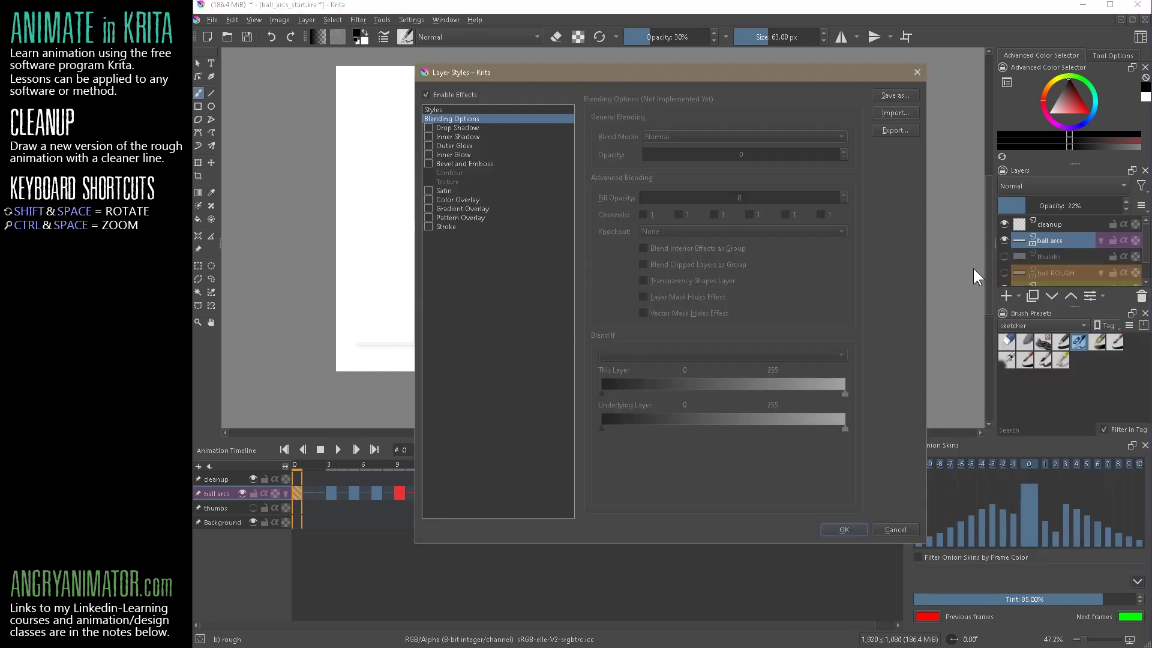
left_click(430, 199)
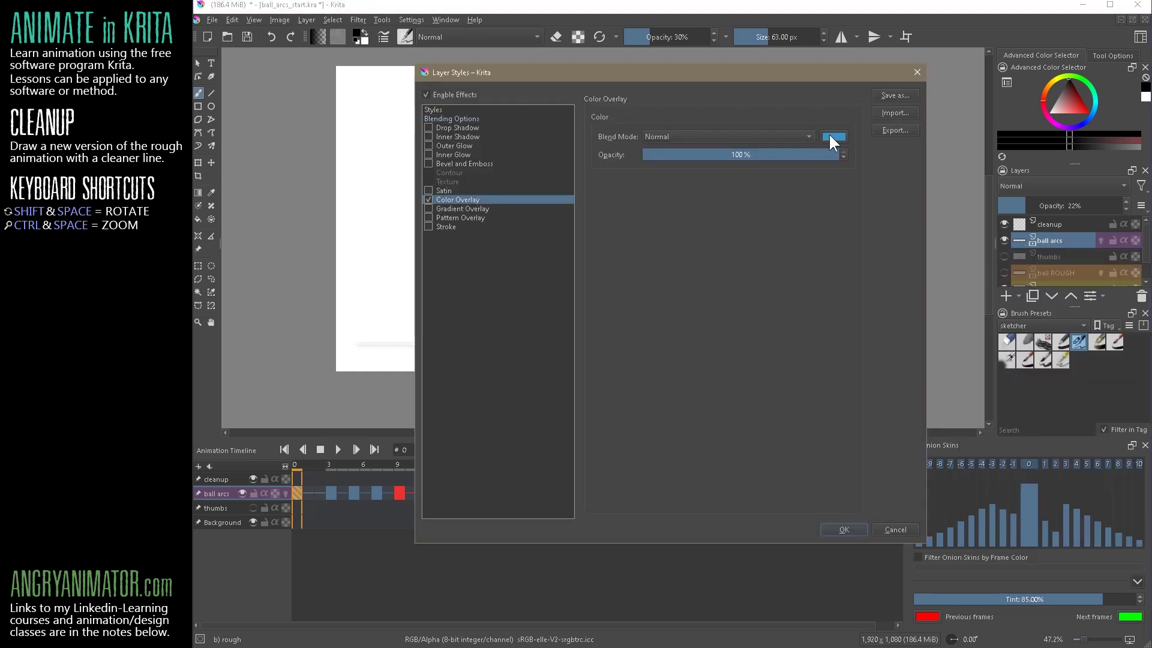
left_click(843, 529)
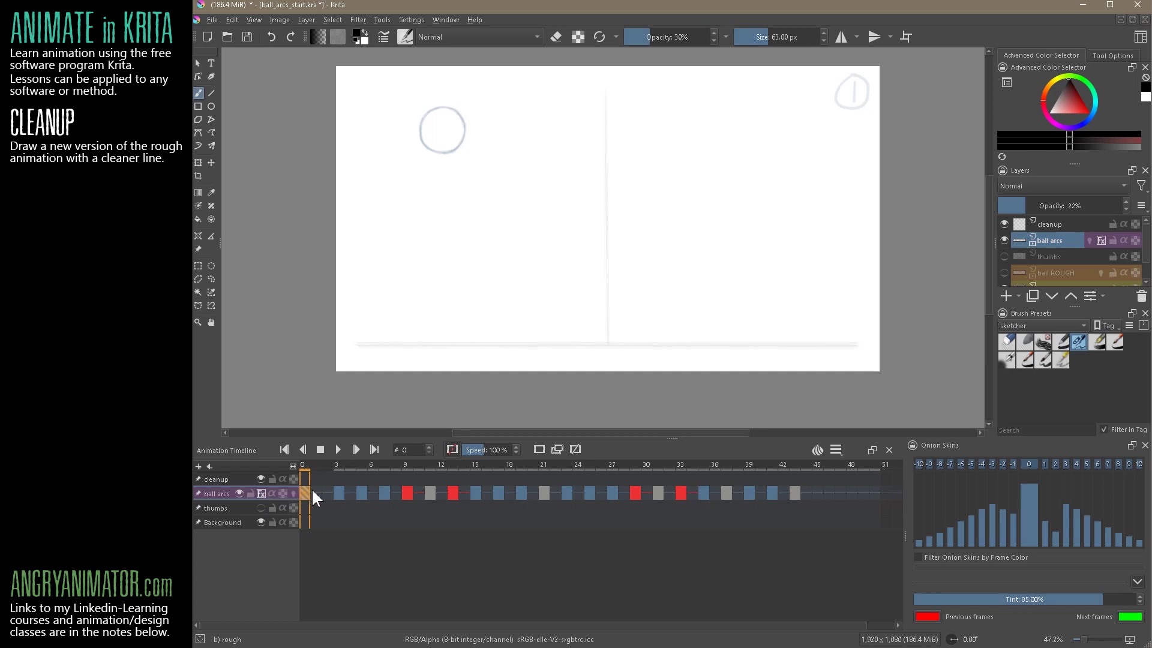
Step: Restore ball arcs to 100% opacity and play the animation twice, stopping at frame 0
left_click_drag(1044, 205, 1147, 208)
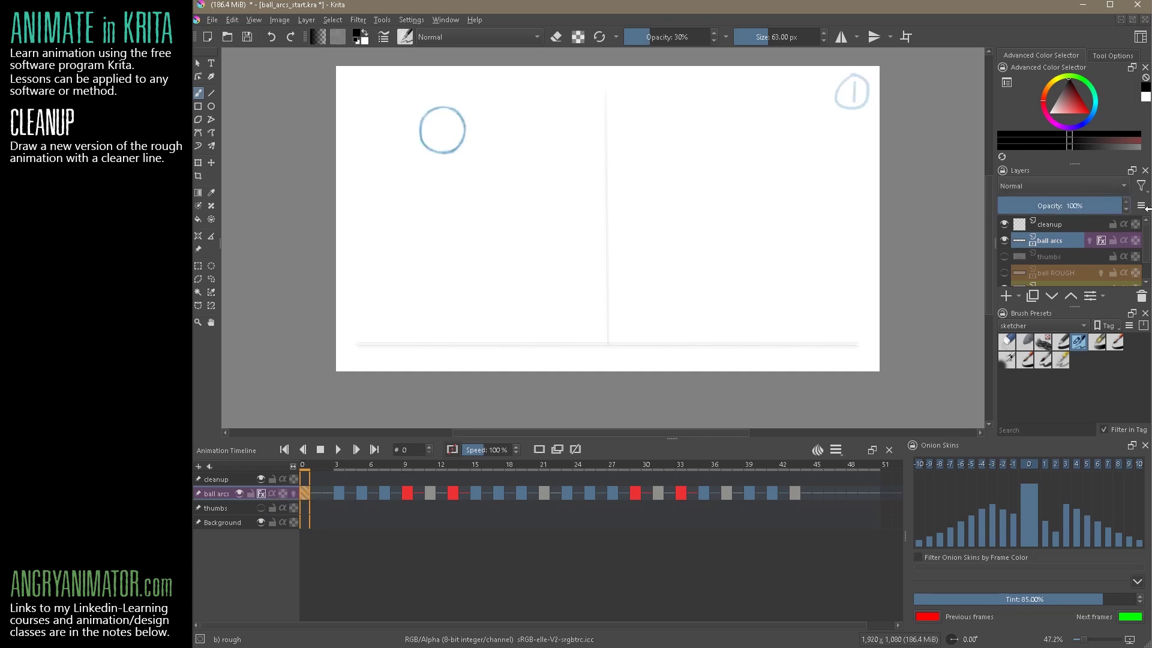
left_click(339, 449)
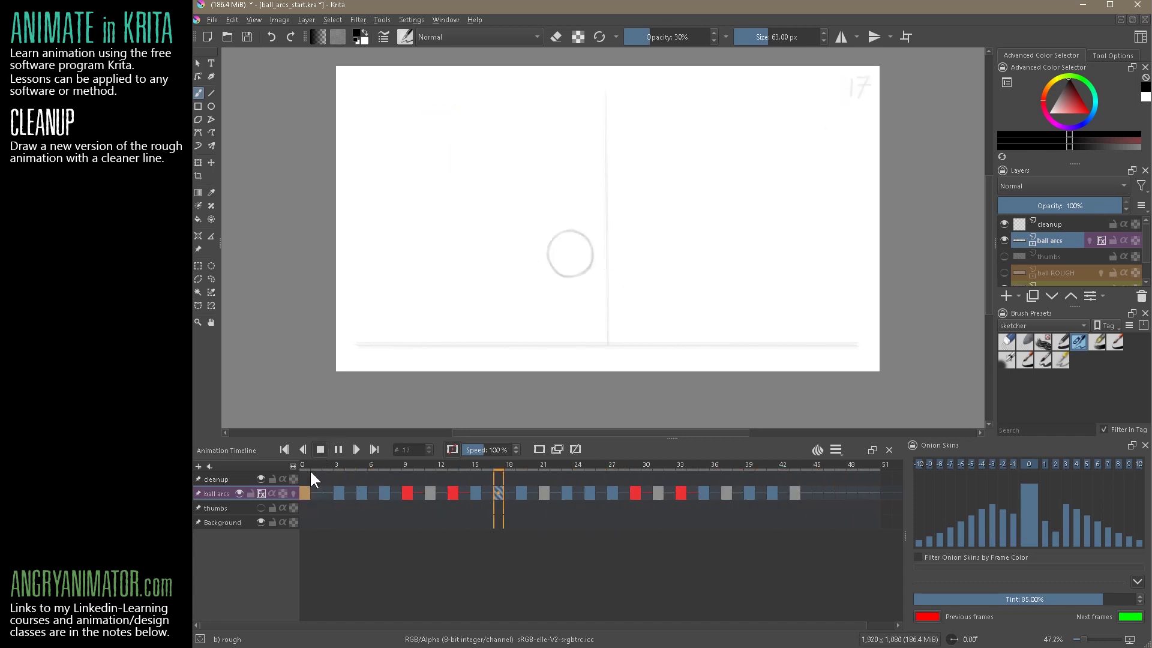
left_click(310, 467)
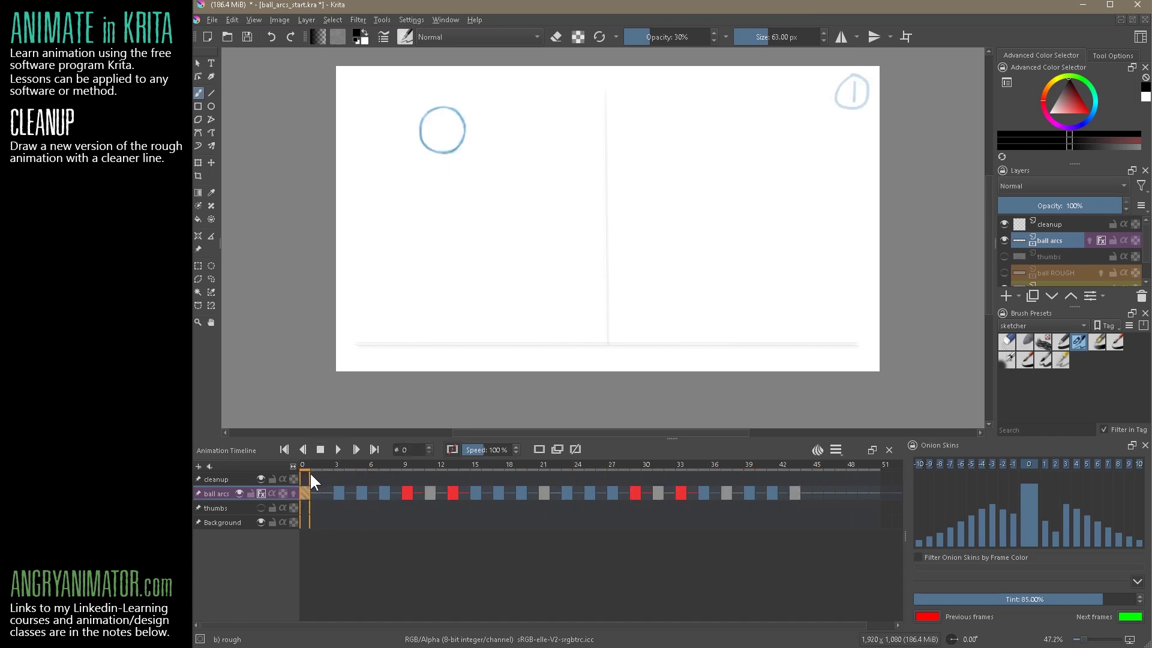
left_click(335, 450)
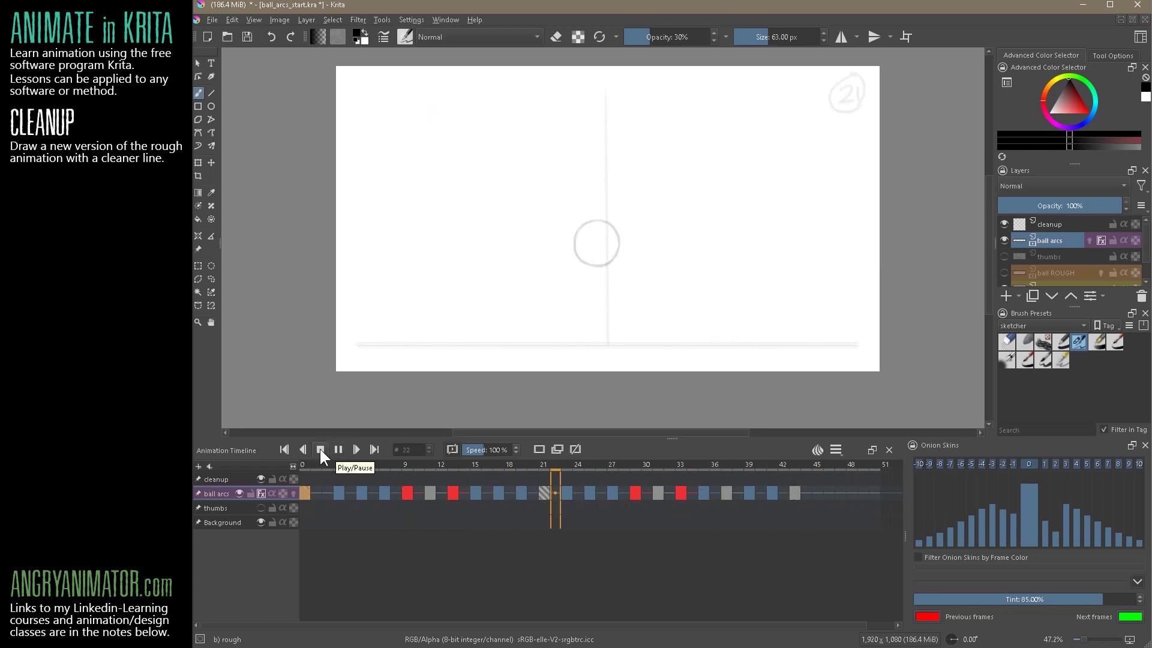
left_click(321, 451)
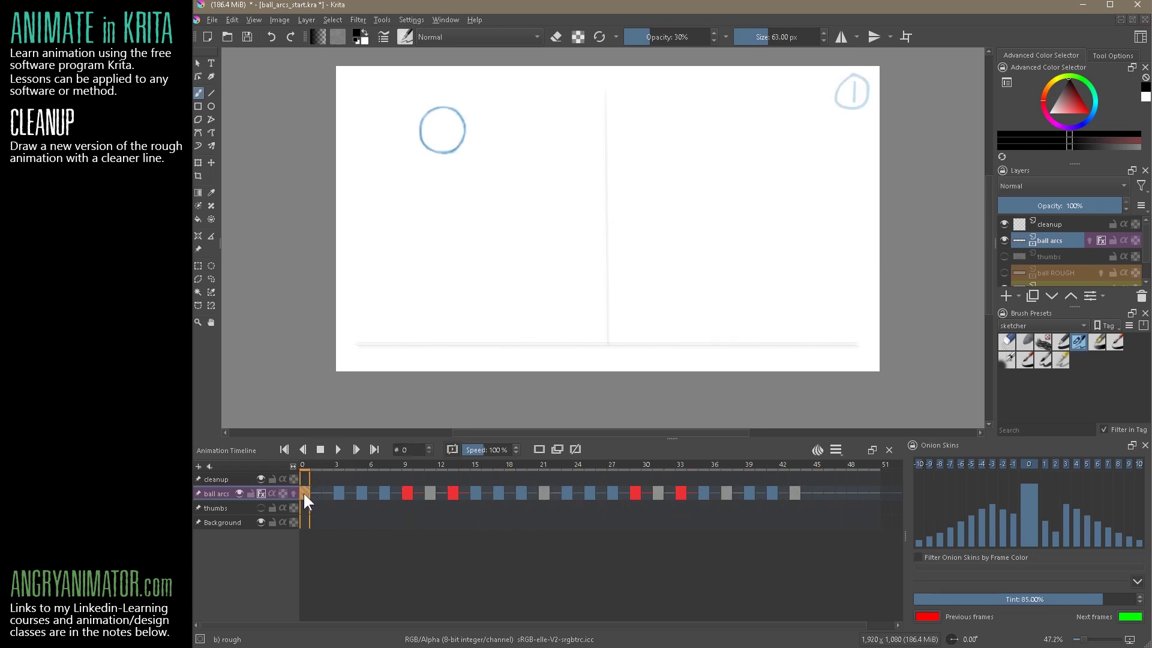
Step: Toggle ball arcs' effects off and on, play the blue-tinted animation, and toggle onion skins
left_click(1099, 240)
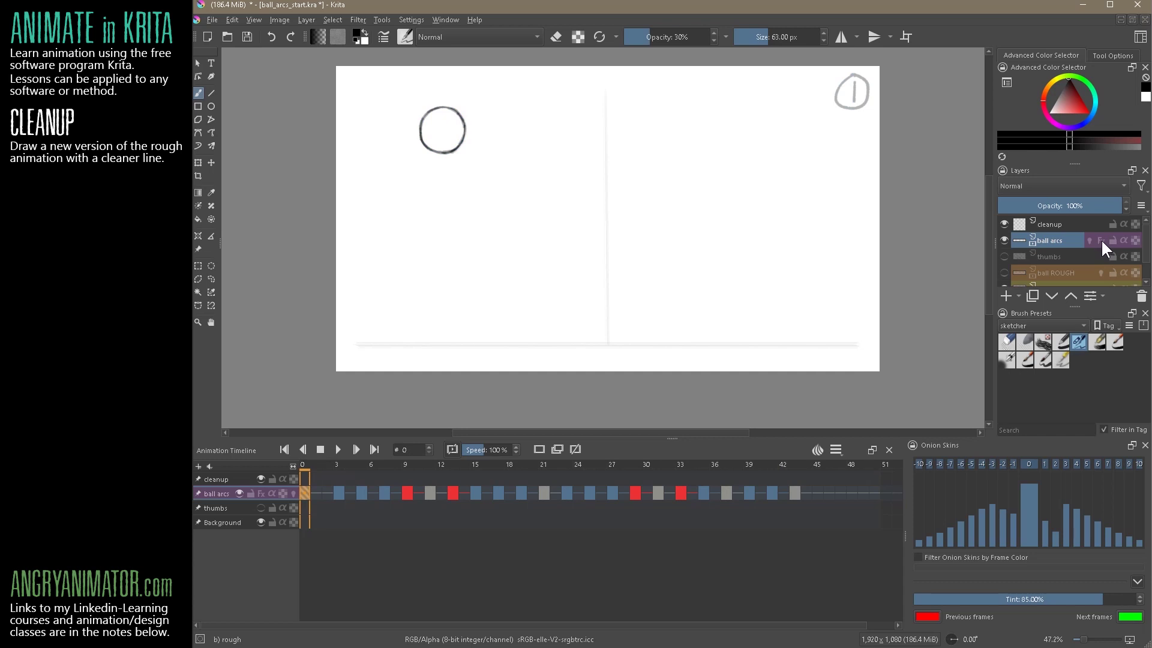
left_click(1101, 239)
left_click(337, 450)
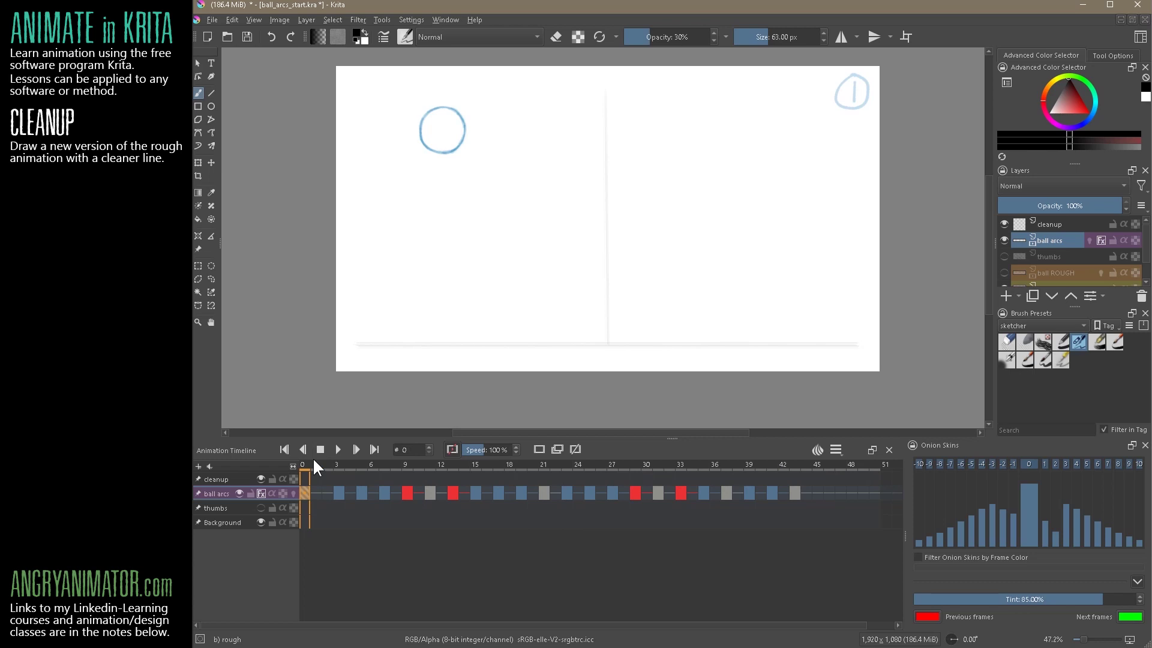
left_click(1101, 239)
left_click(1100, 241)
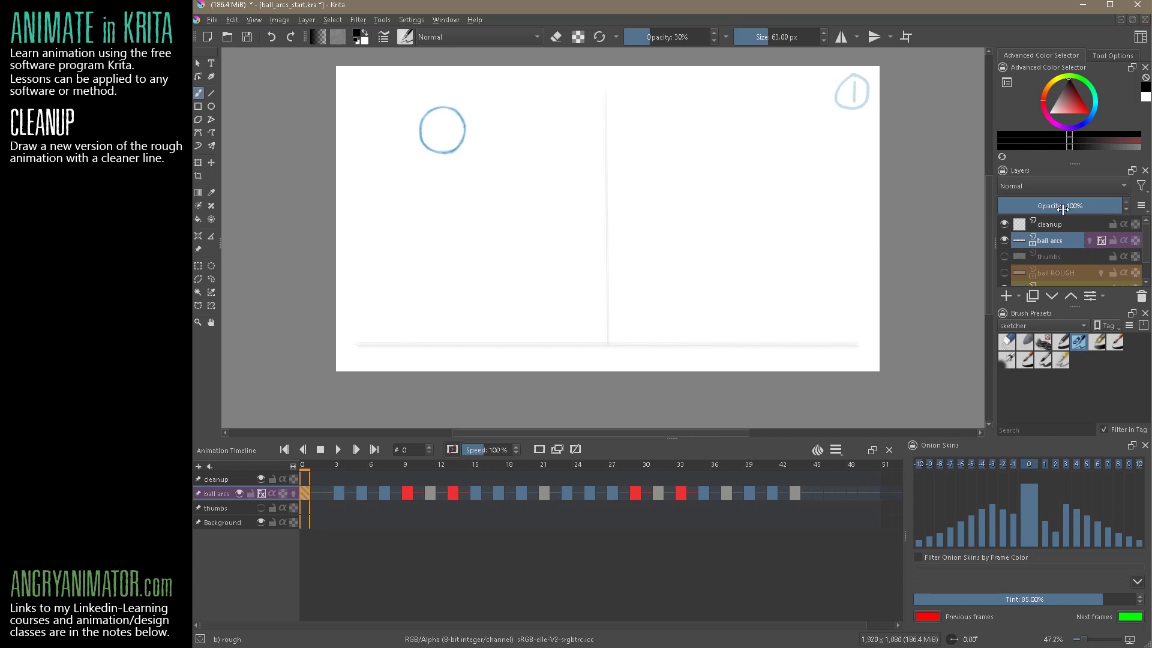
Step: Drop ball arcs to 30% opacity, change its overlay to pale blue #81d1ff, and replay from frame 0
left_click_drag(1060, 207, 1035, 205)
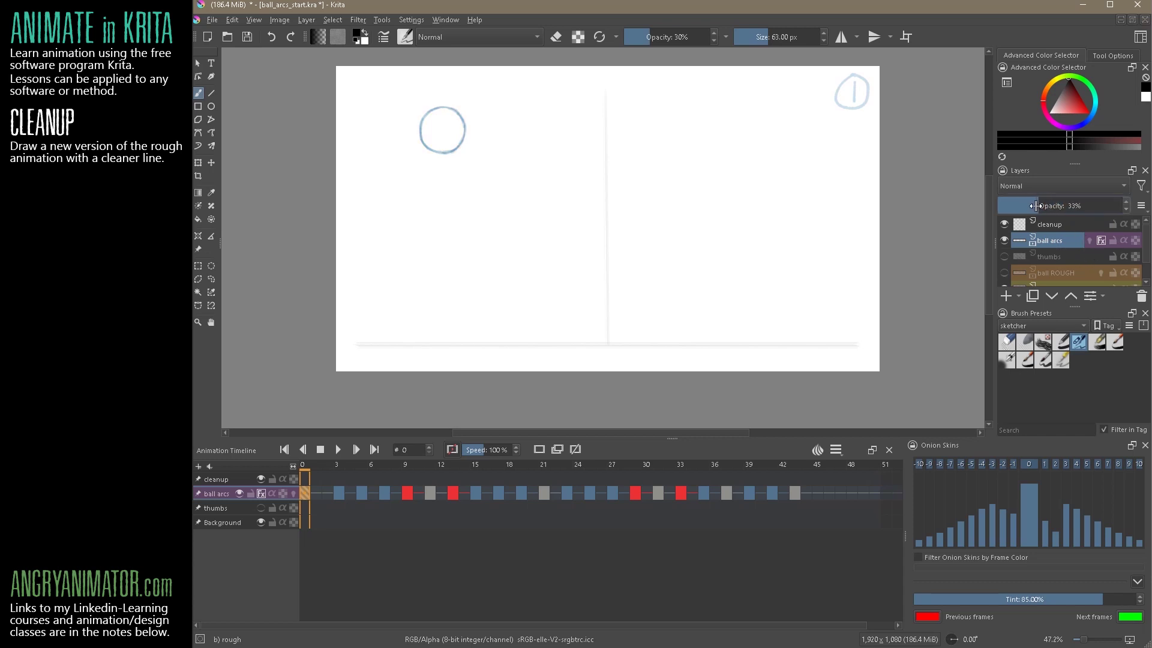
right_click(1101, 238)
left_click(1017, 260)
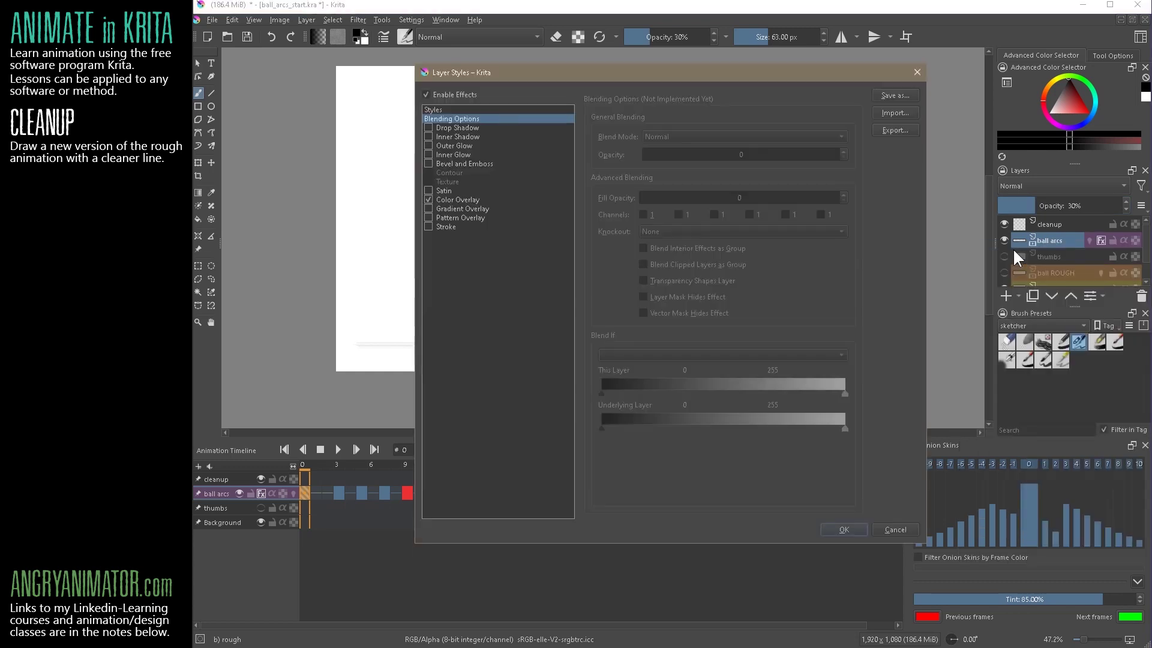
left_click(472, 198)
left_click(834, 137)
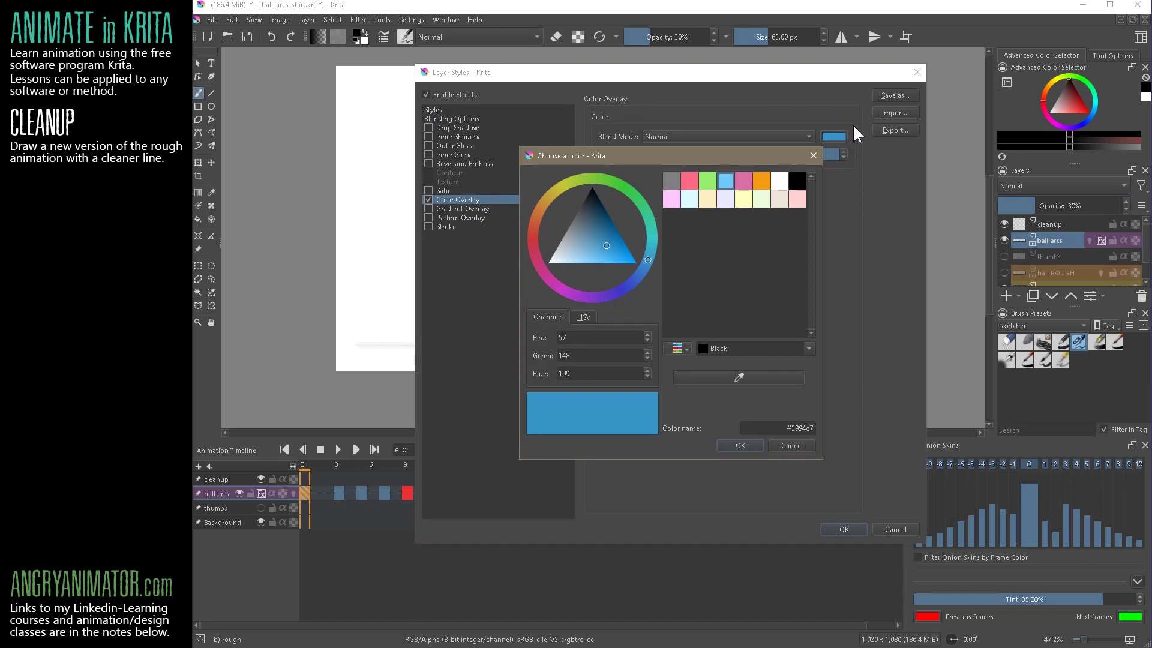
left_click(591, 257)
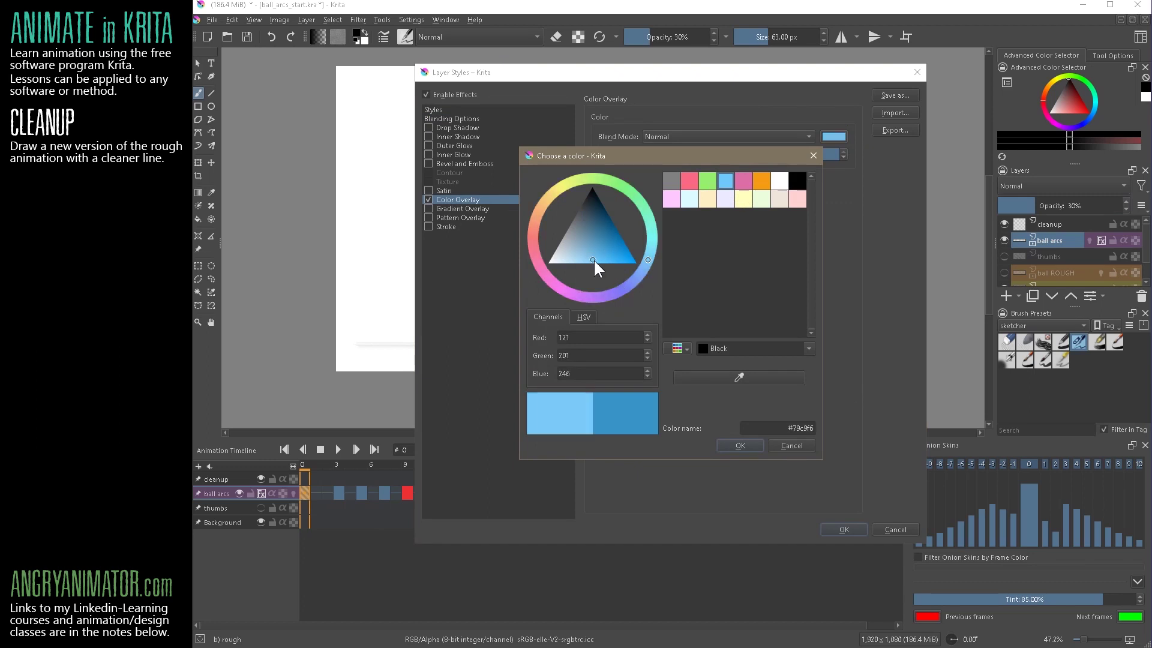
left_click(740, 445)
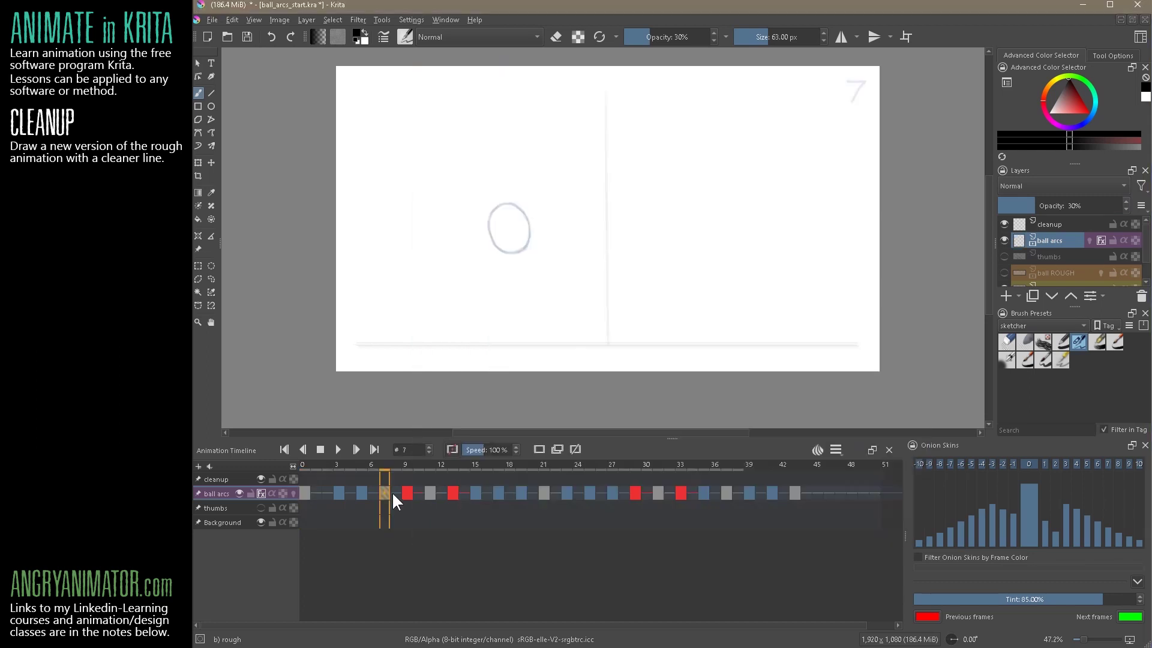
left_click(304, 493)
left_click(338, 450)
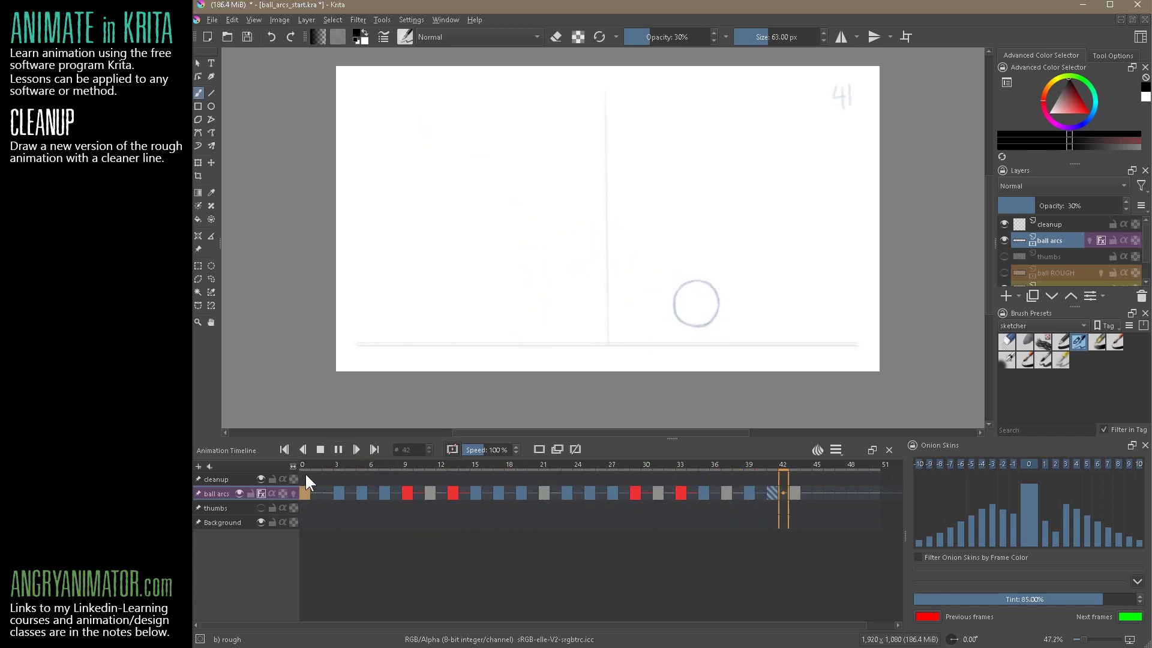
Step: Stop playback and make the cleanup layer active
left_click(321, 450)
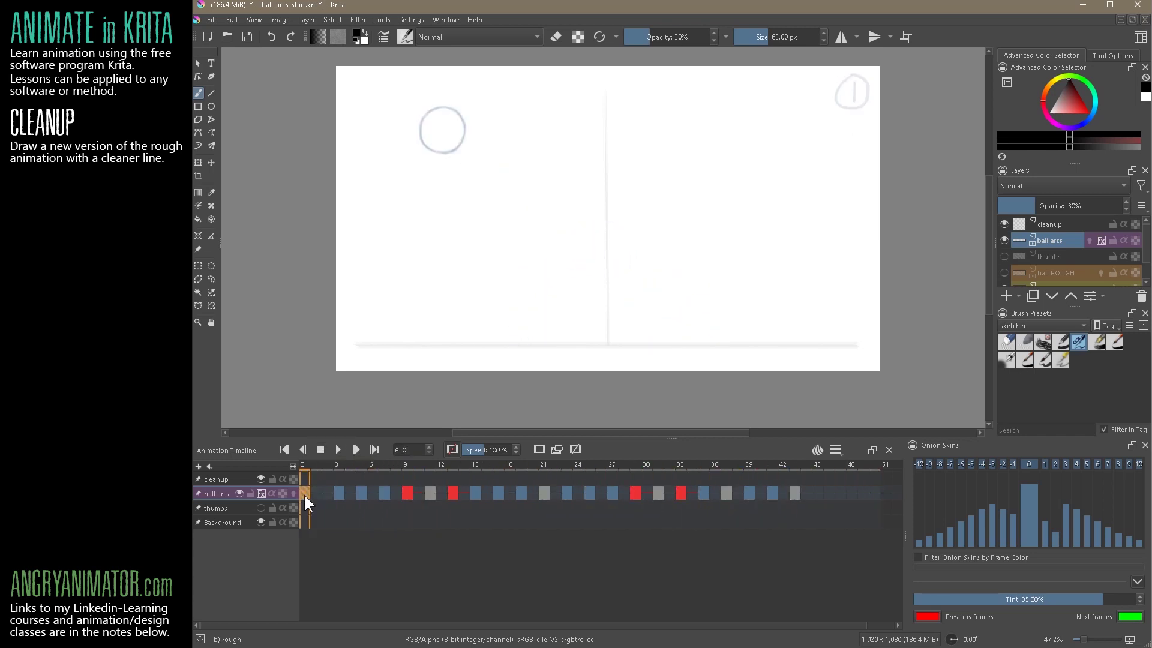
left_click(1065, 224)
right_click(1053, 222)
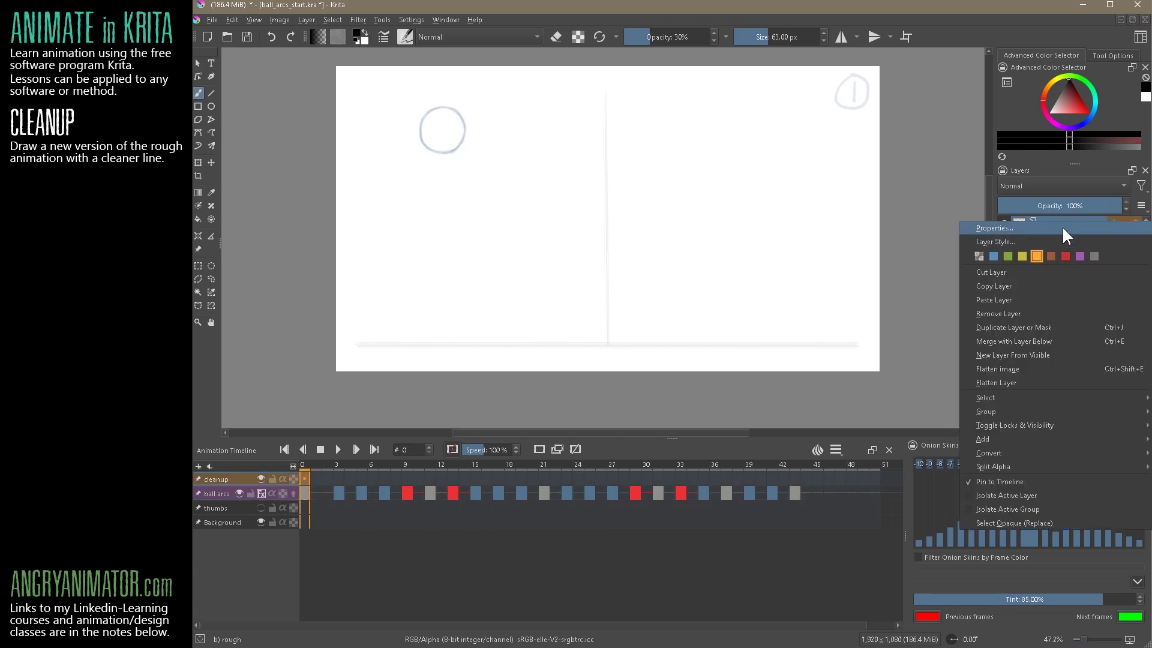
left_click(393, 555)
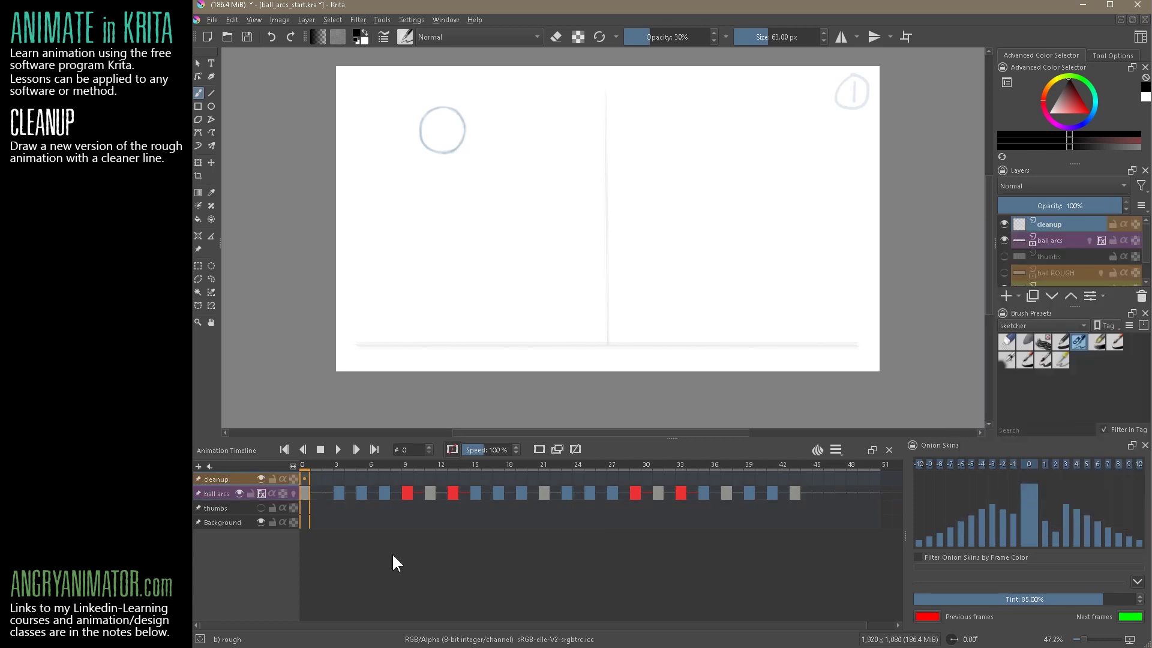
Step: Delete the ball ROUGH layer, and undo the accidental deletion of thumbs
left_click(1054, 271)
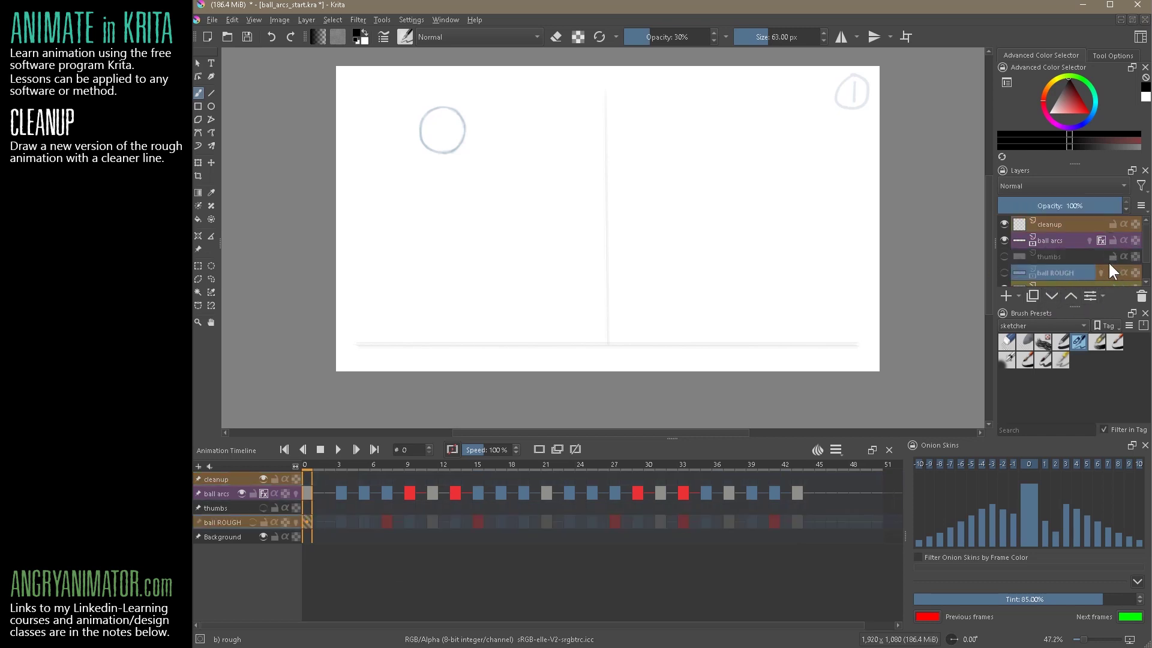
left_click(1141, 296)
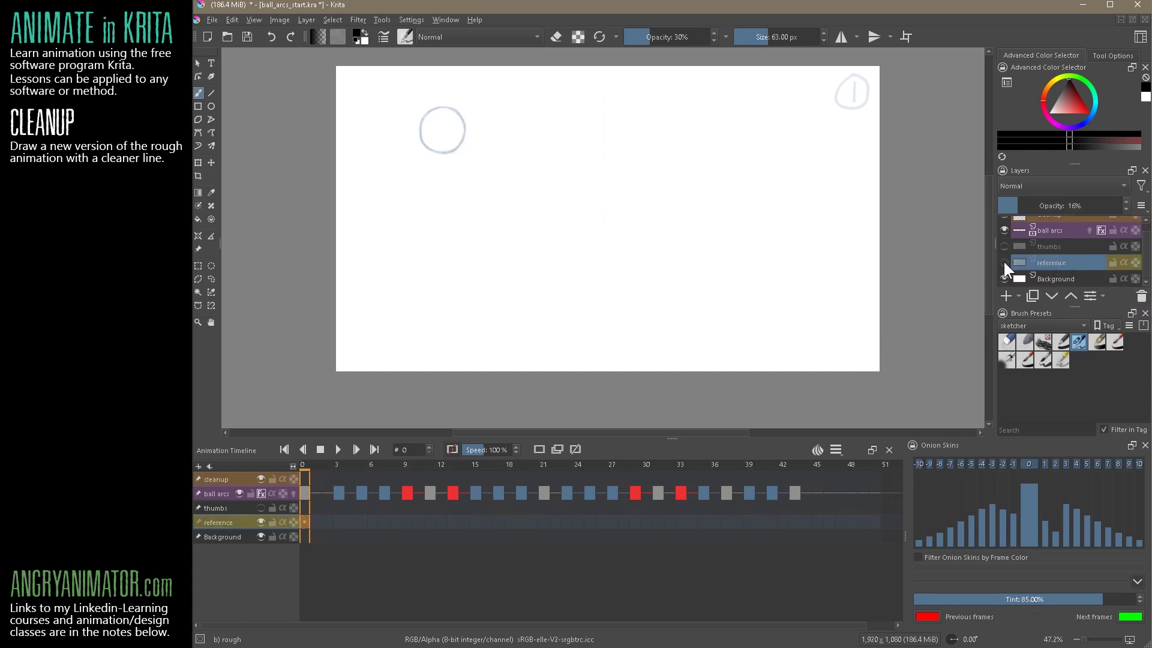
left_click(1051, 246)
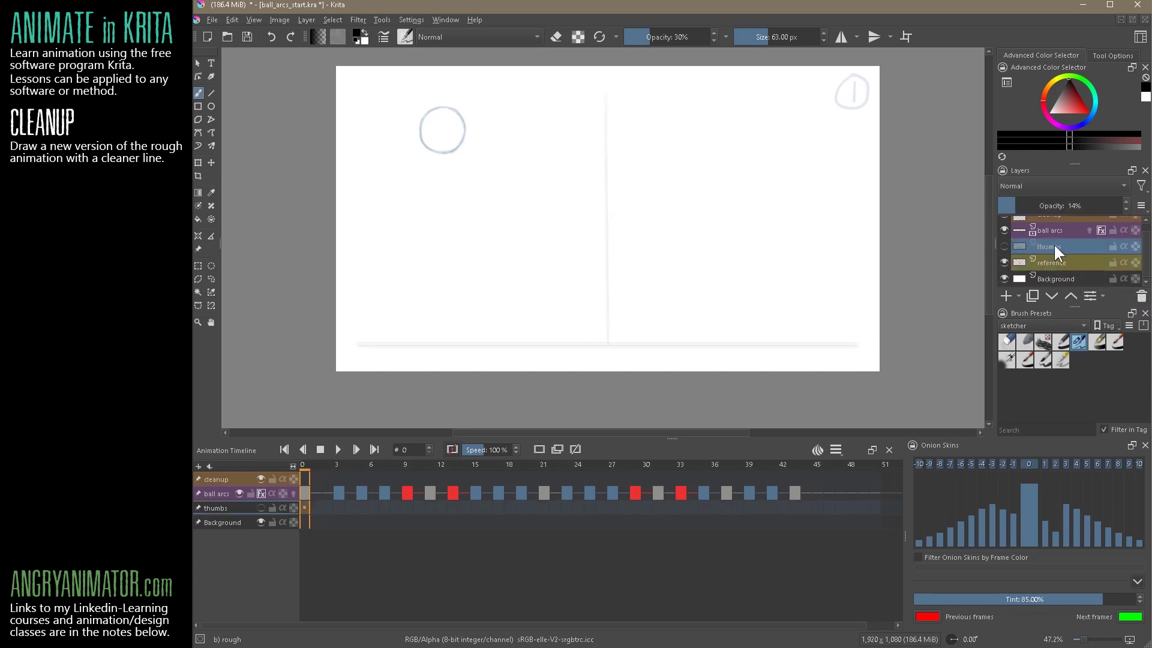
left_click(1140, 297)
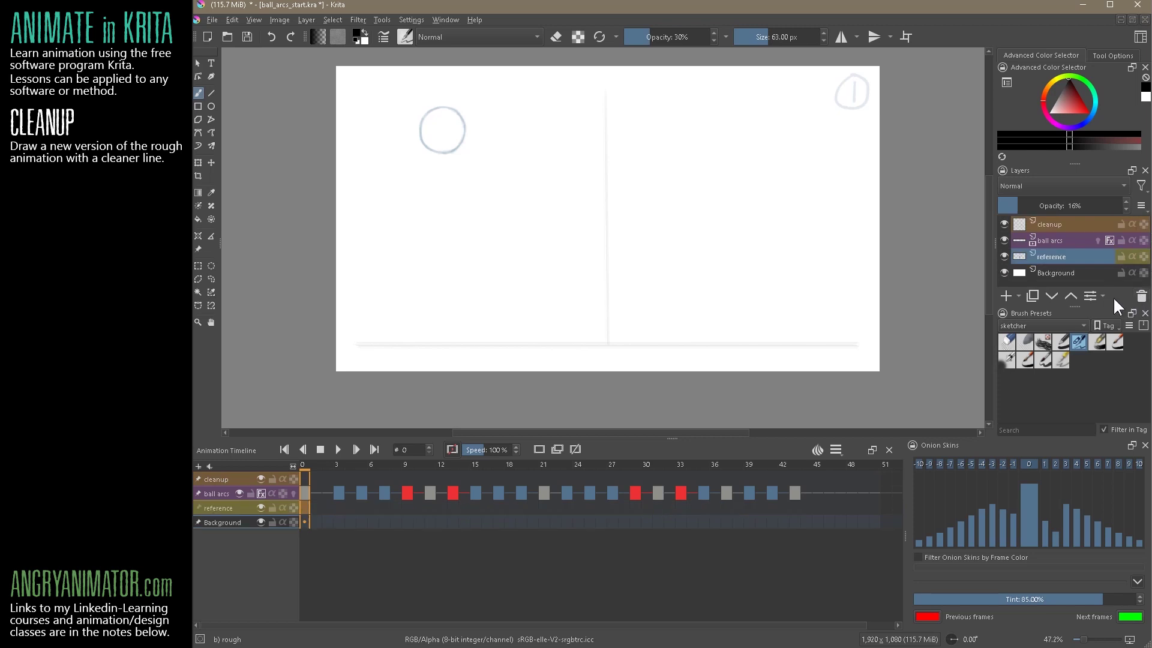
key("ctrl+z")
Step: Click through the ball arcs and thumbs layers, finishing with cleanup active for drawing
left_click(1053, 223)
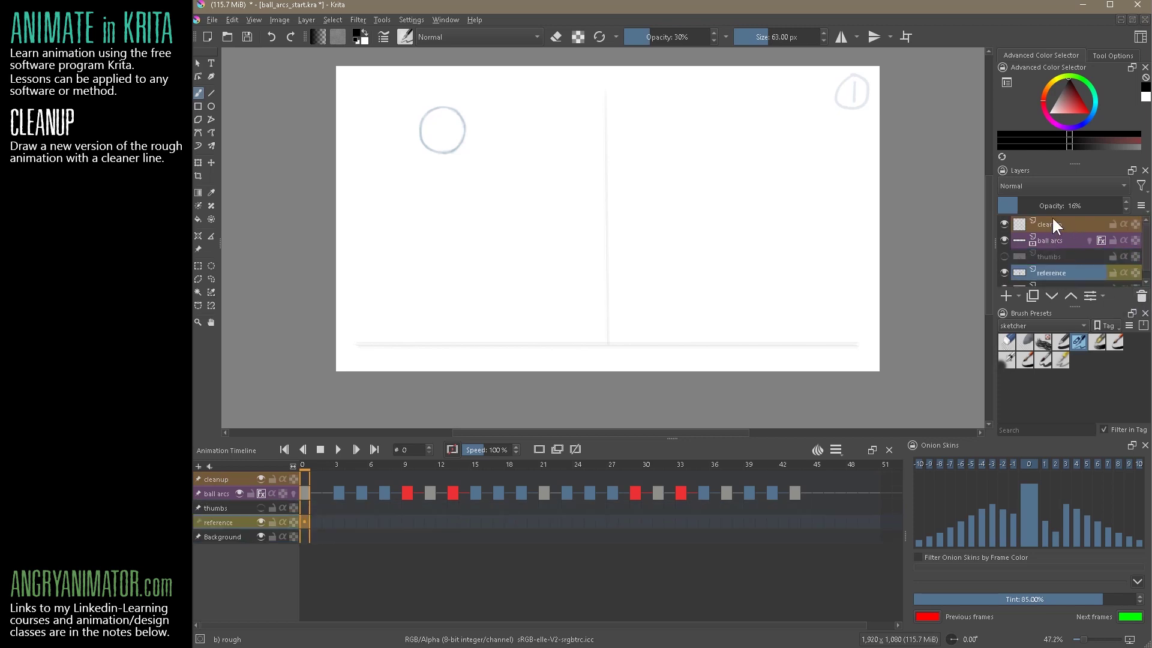
left_click(226, 492)
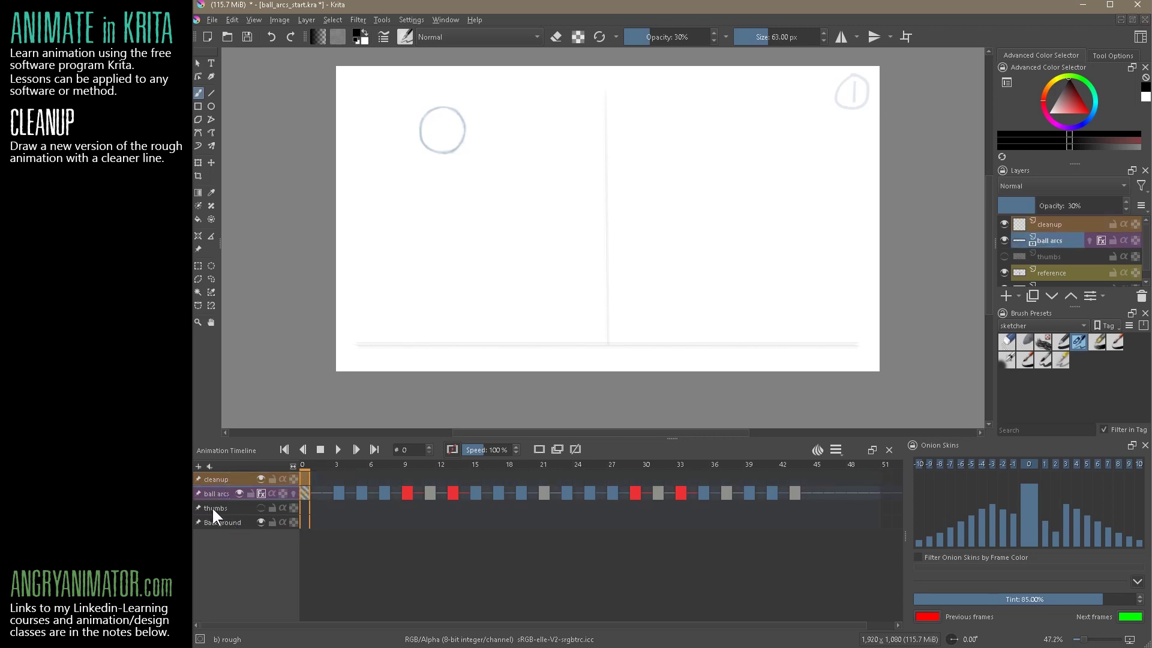
left_click(210, 506)
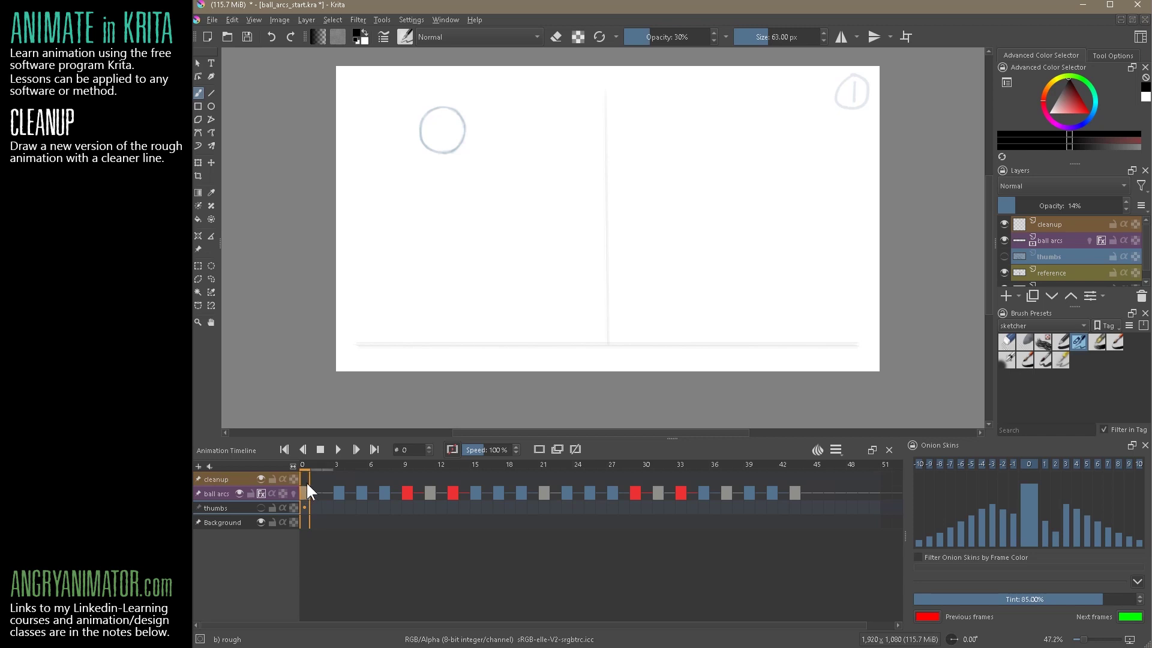
left_click(1044, 223)
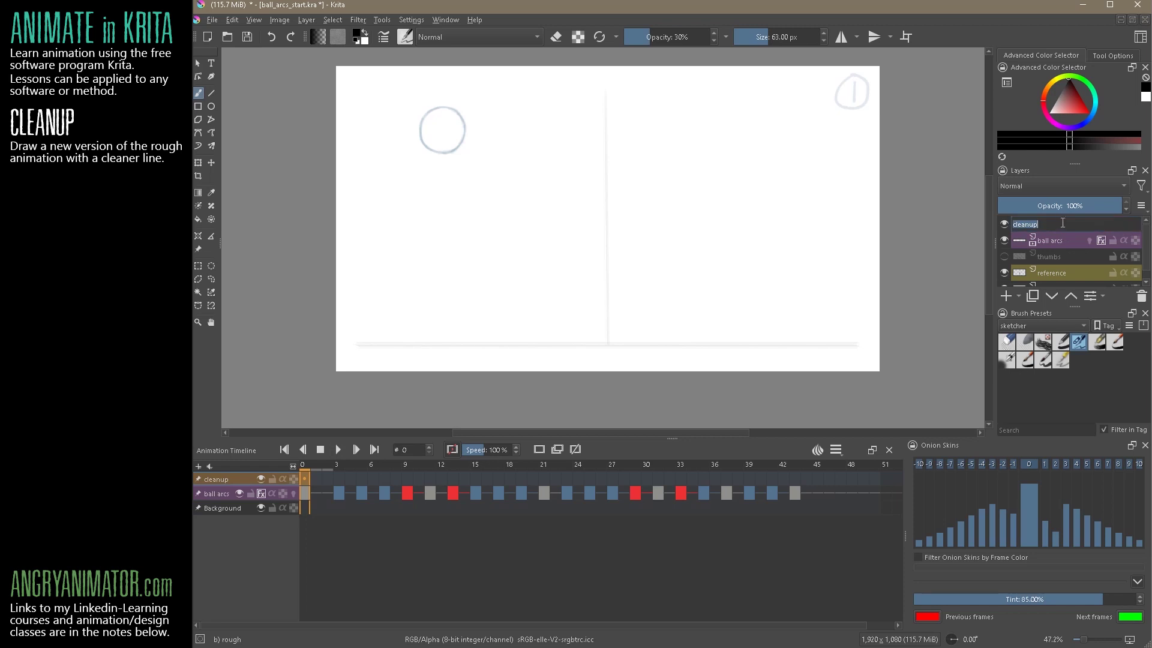
left_click(1055, 242)
left_click(1067, 225)
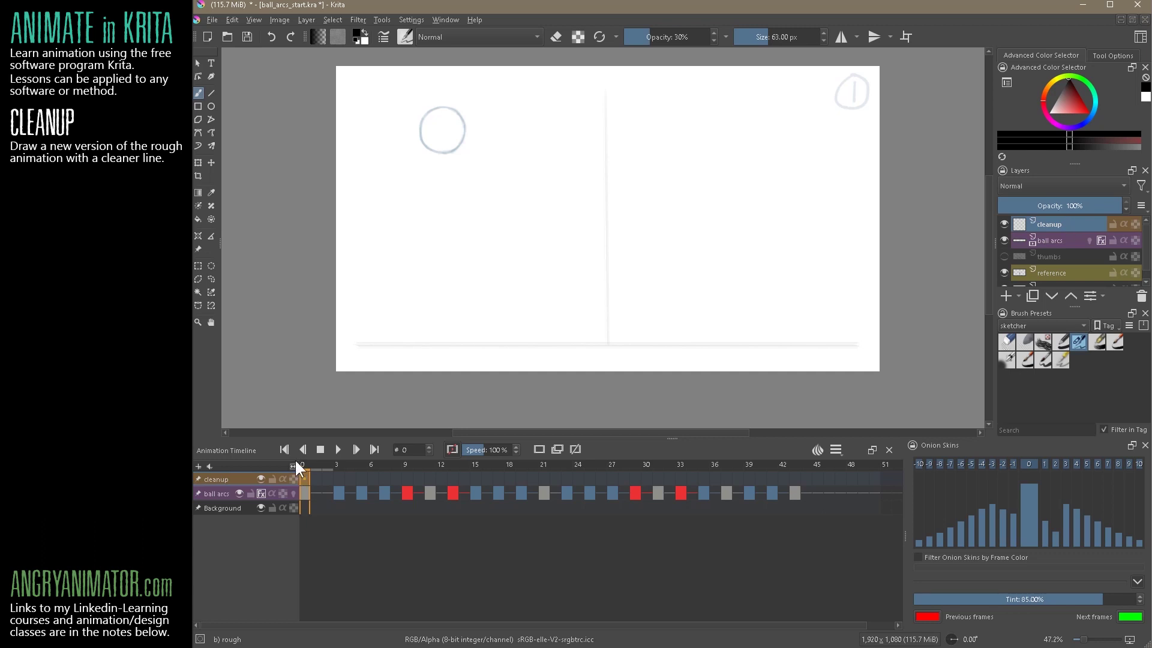
Step: Zoom in close on the frame-0 ball circle, recentre it, and tilt the canvas for drawing
scroll(458, 134, "up", 5)
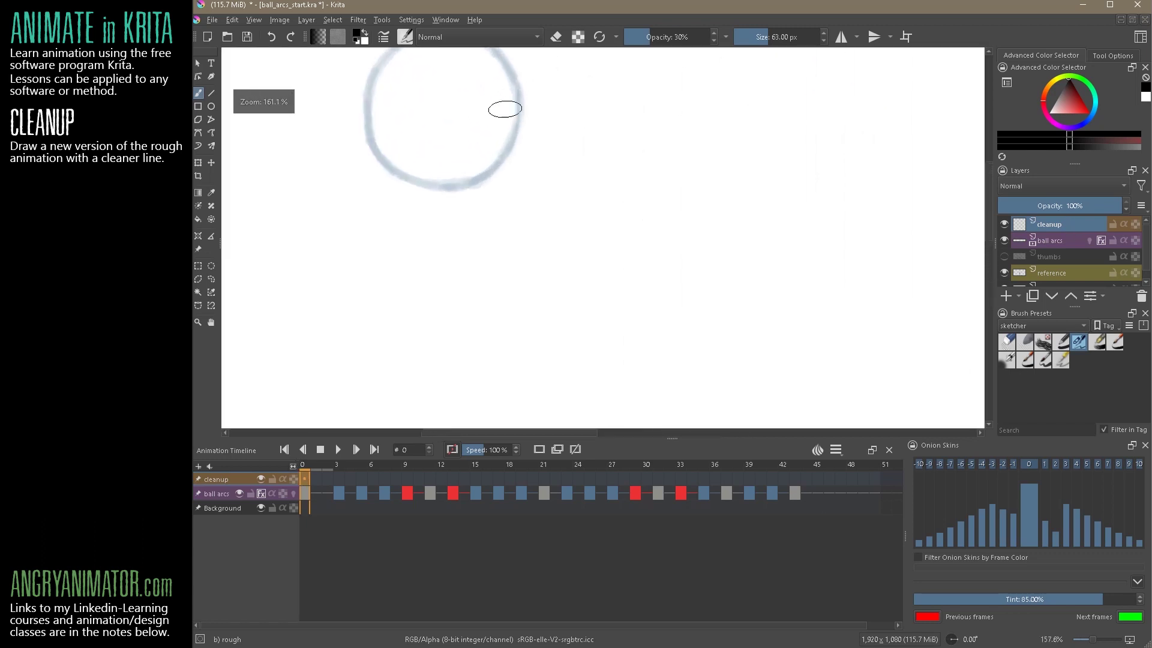
left_click_drag(504, 107, 637, 246)
scroll(571, 220, "up", 3)
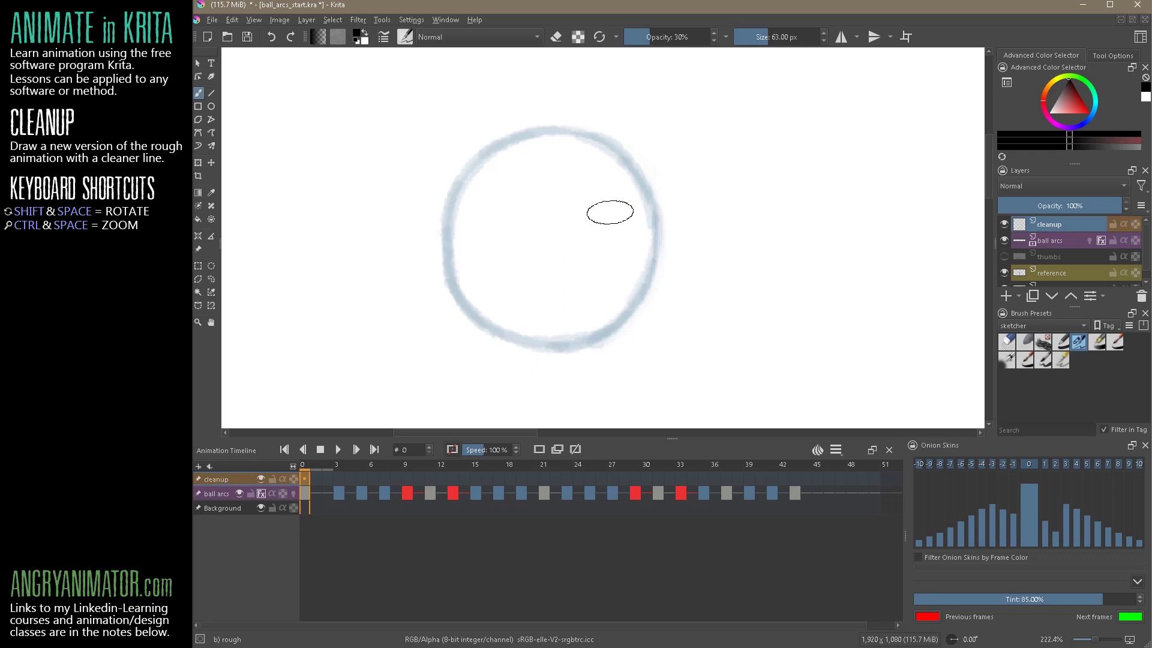
left_click_drag(687, 240, 712, 316)
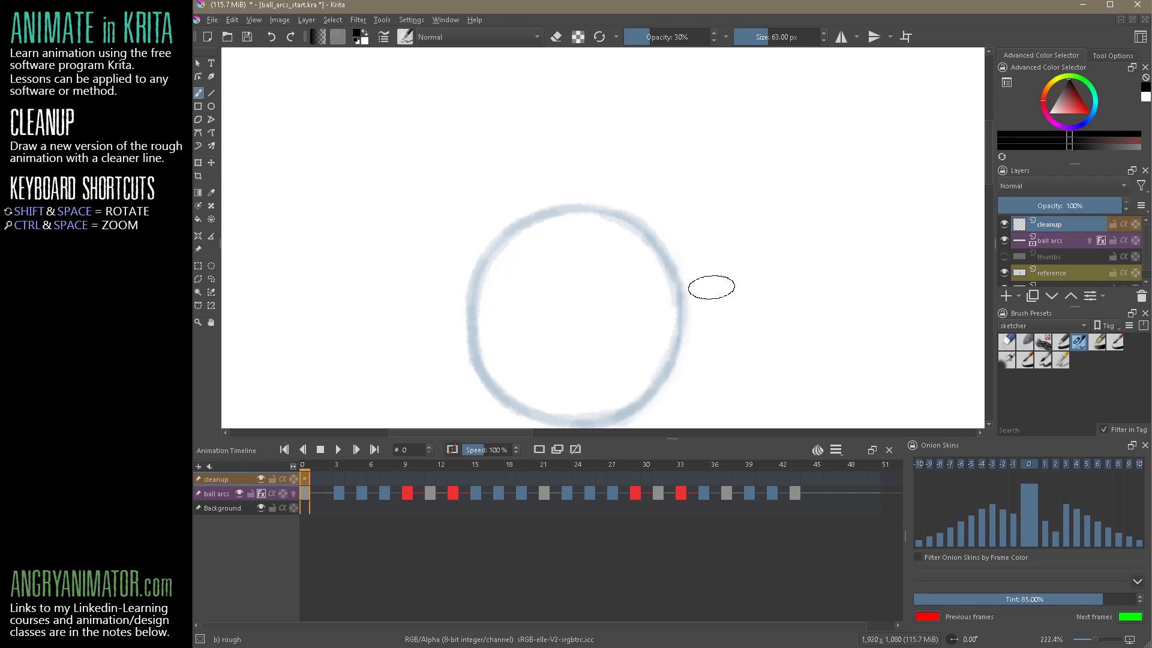
mouse_move(617, 278)
left_mouse_down()
mouse_move(588, 321)
mouse_move(672, 249)
mouse_move(561, 311)
mouse_move(515, 251)
mouse_move(594, 285)
mouse_move(514, 320)
mouse_move(622, 275)
left_mouse_up()
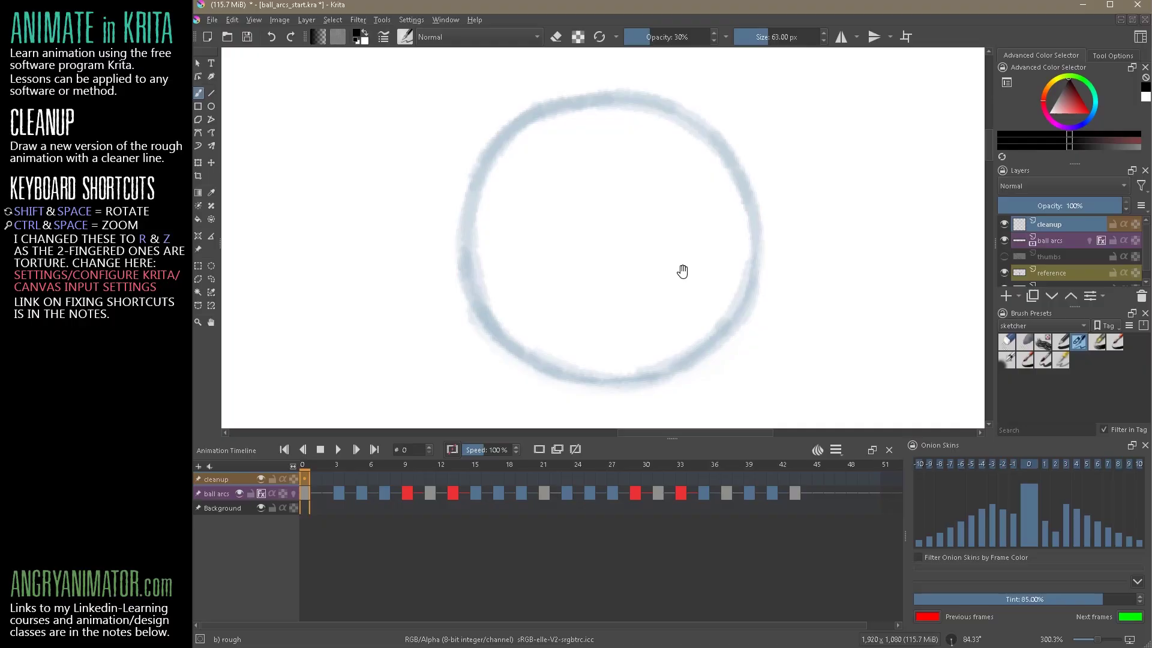
left_click_drag(681, 270, 656, 255)
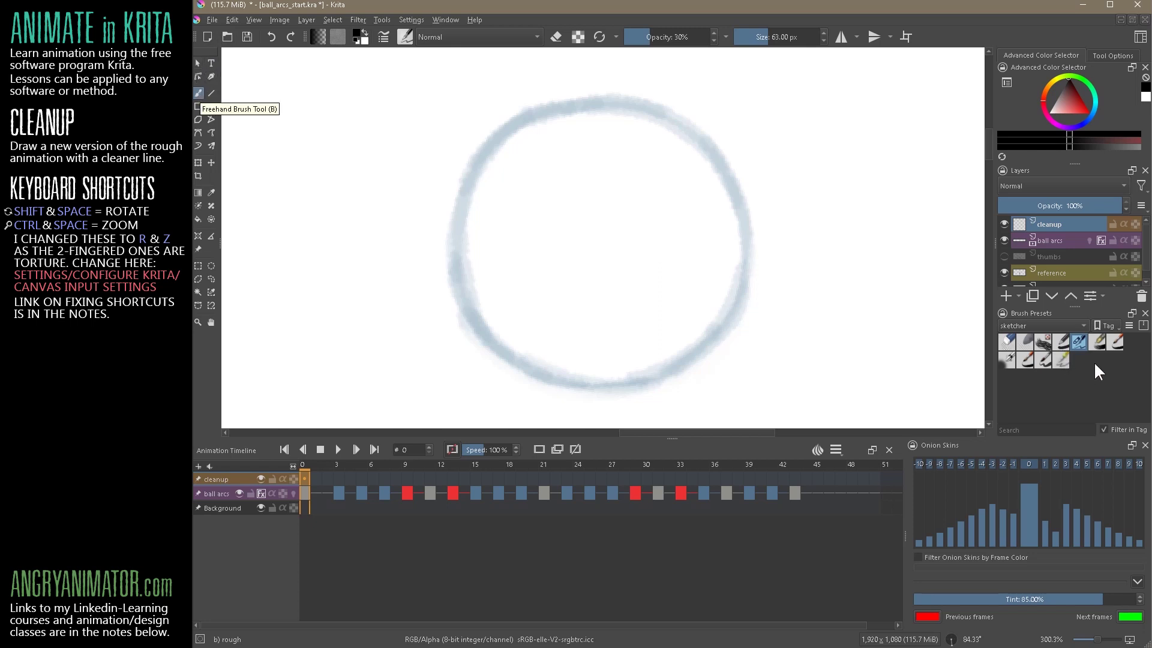
Step: With the b) sketchy brush, draw dark strokes along the circle's left edge and top
mouse_move(1115, 342)
left_click(1114, 340)
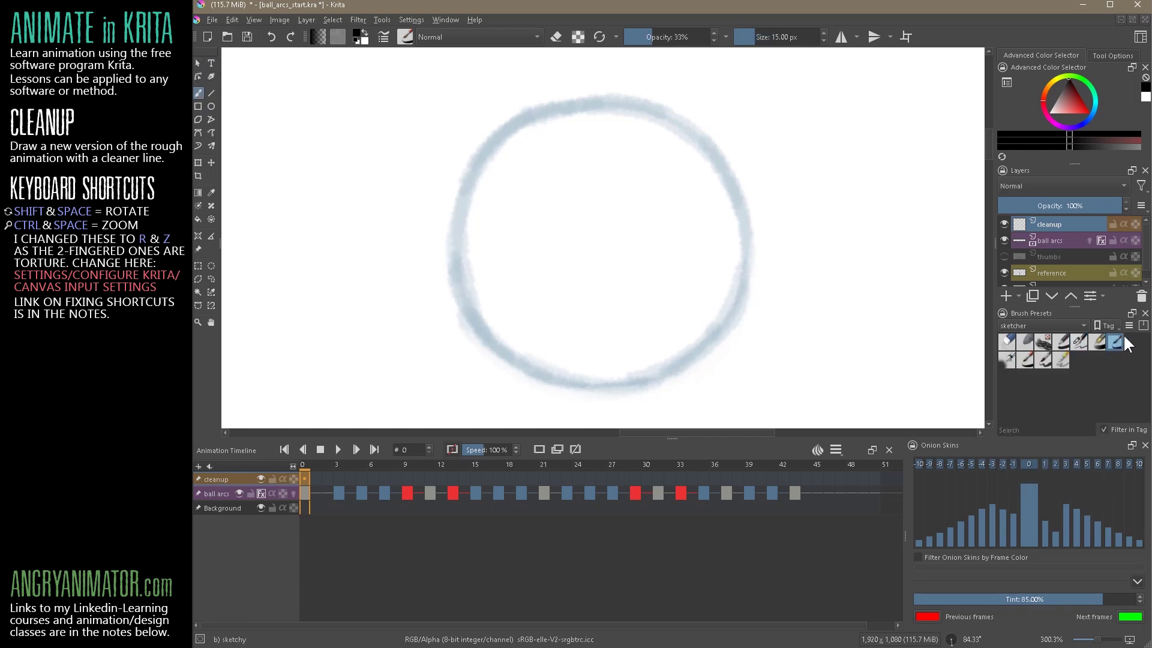
mouse_move(463, 281)
left_mouse_down()
mouse_move(461, 209)
mouse_move(461, 281)
mouse_move(470, 187)
left_mouse_up()
mouse_move(487, 331)
left_mouse_down()
mouse_move(462, 282)
mouse_move(459, 220)
left_mouse_up()
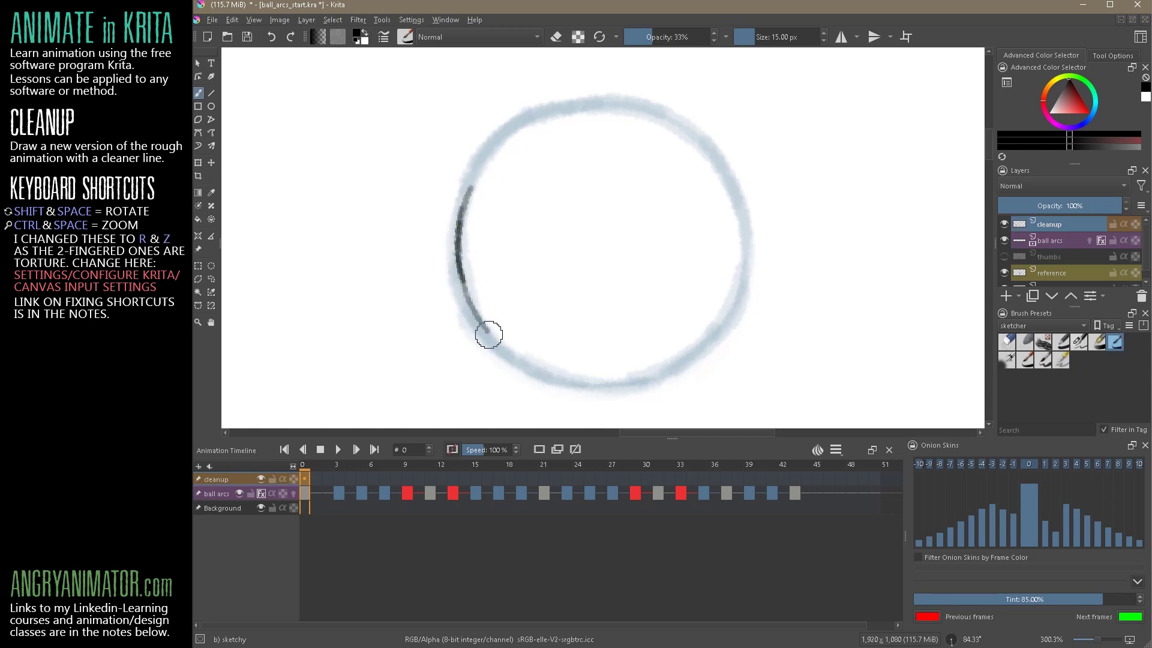
mouse_move(522, 365)
left_mouse_down()
mouse_move(475, 314)
mouse_move(458, 247)
mouse_move(480, 166)
mouse_move(507, 137)
left_mouse_up()
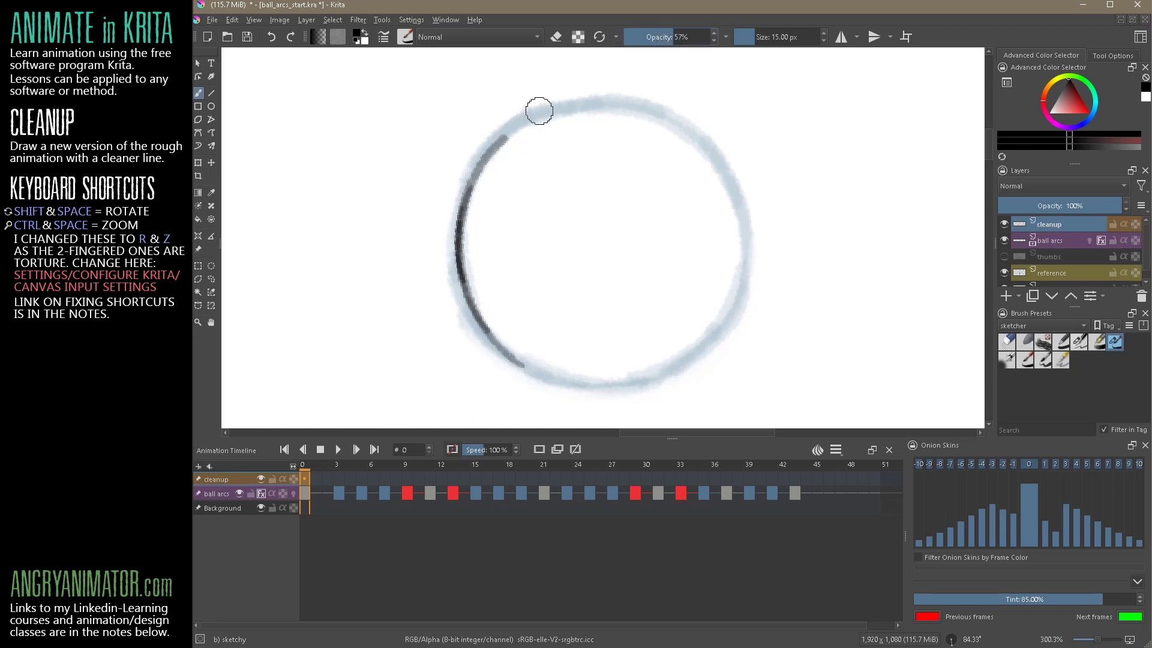
left_click_drag(561, 105, 520, 122)
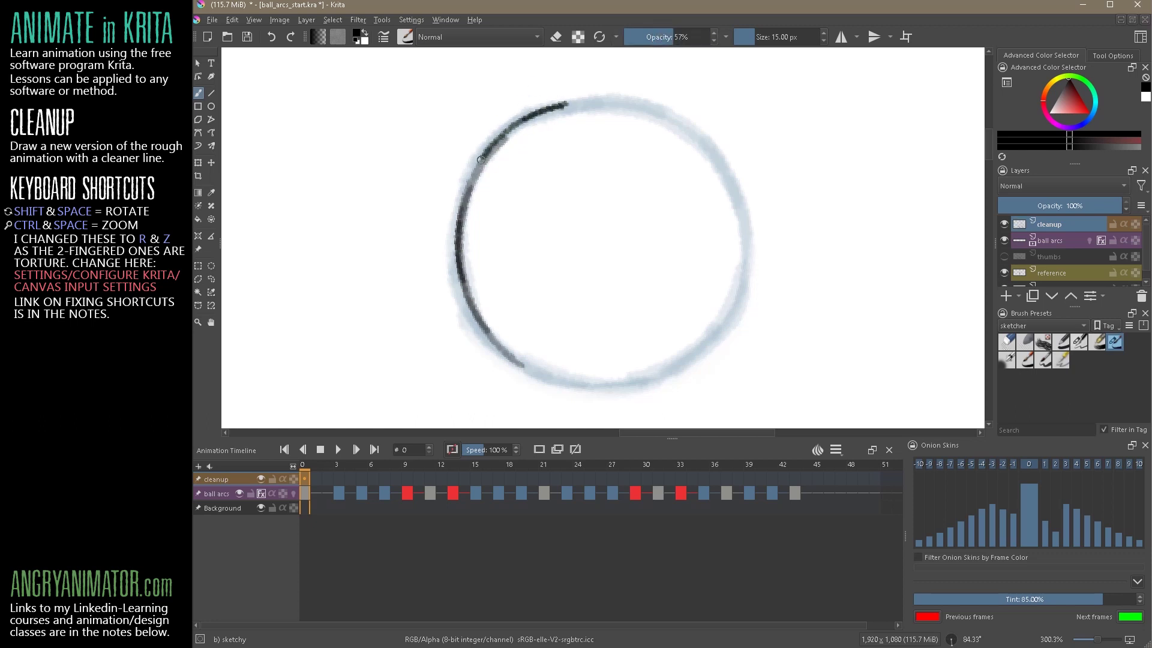
mouse_move(460, 282)
left_mouse_down()
mouse_move(509, 359)
mouse_move(561, 378)
left_mouse_up()
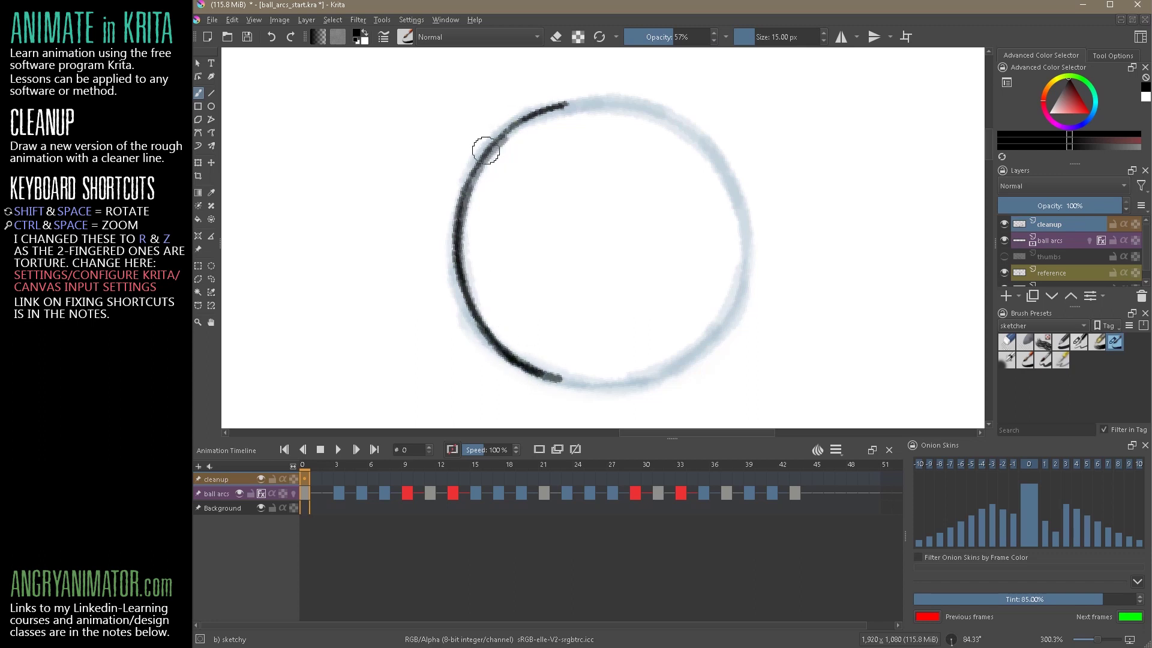
mouse_move(469, 181)
left_mouse_down()
mouse_move(532, 117)
mouse_move(512, 130)
mouse_move(604, 95)
left_mouse_up()
Step: Hide ball arcs and zoom out and back in to check the new arc
left_click_drag(715, 237, 533, 331)
left_click(239, 493)
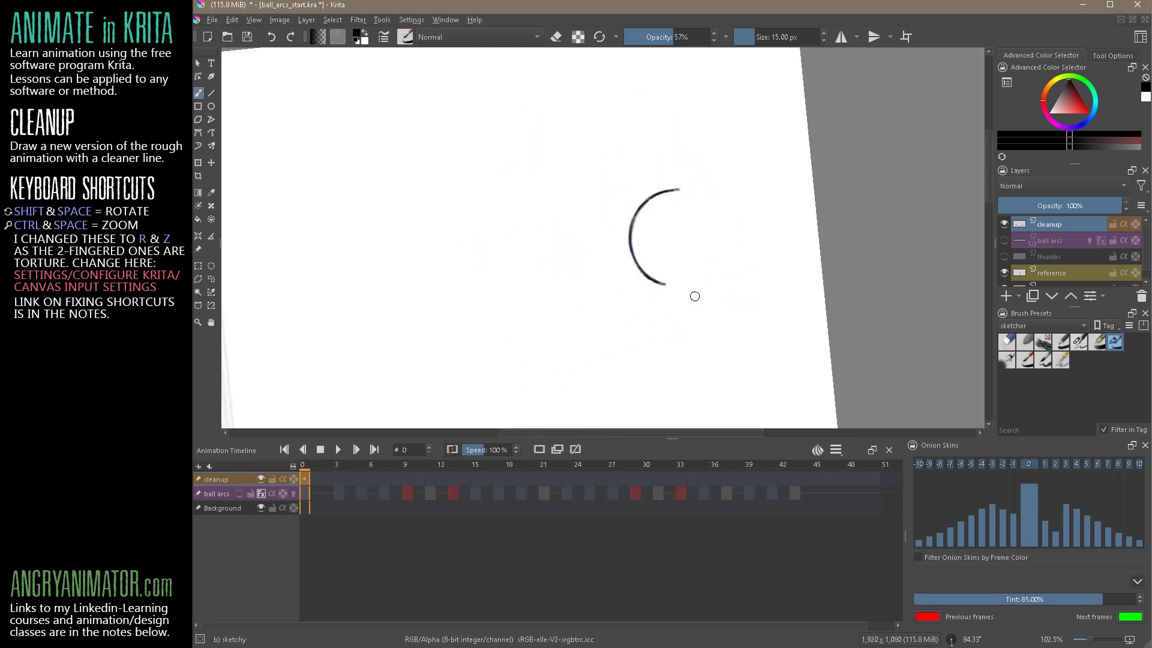
left_click_drag(694, 293, 646, 269)
left_click_drag(664, 209, 607, 276)
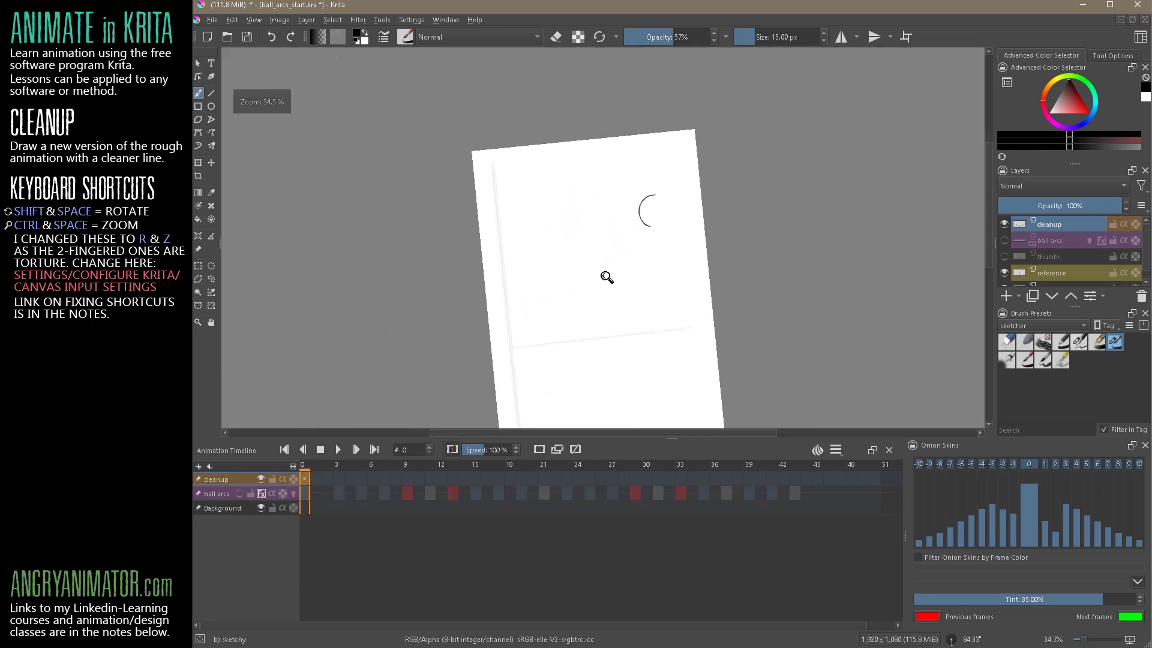
left_click_drag(643, 216, 729, 167)
left_click_drag(727, 222, 657, 280)
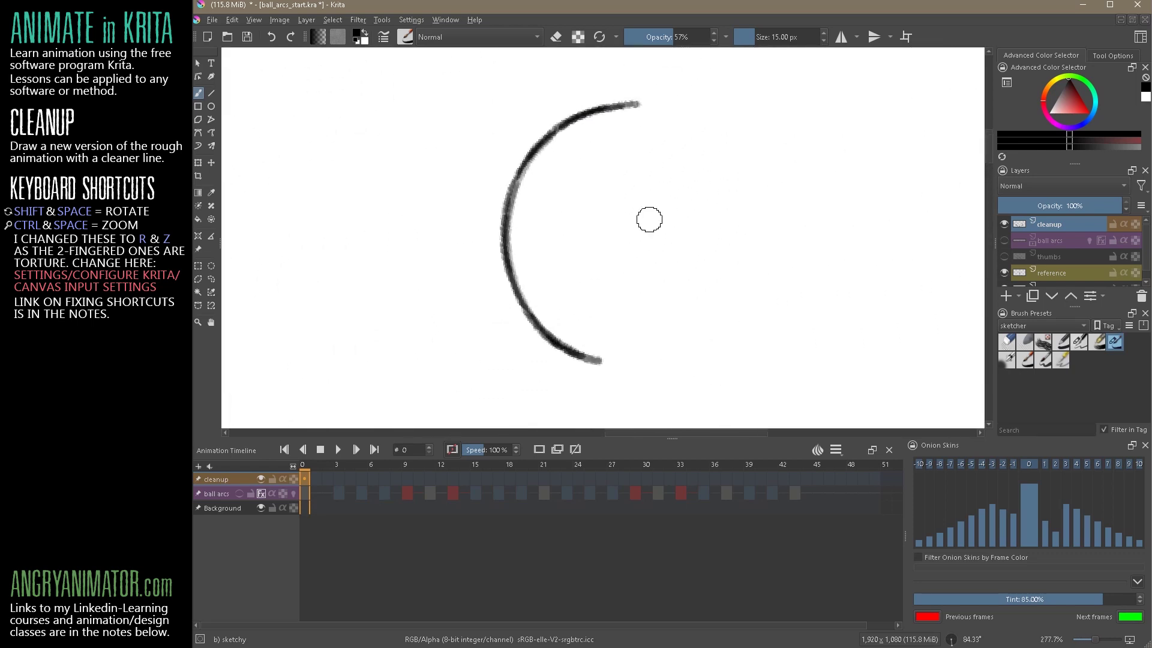
Step: Show ball arcs again and test the texture line and tight cleanup brushes, sizing up to 11 px
left_click(239, 493)
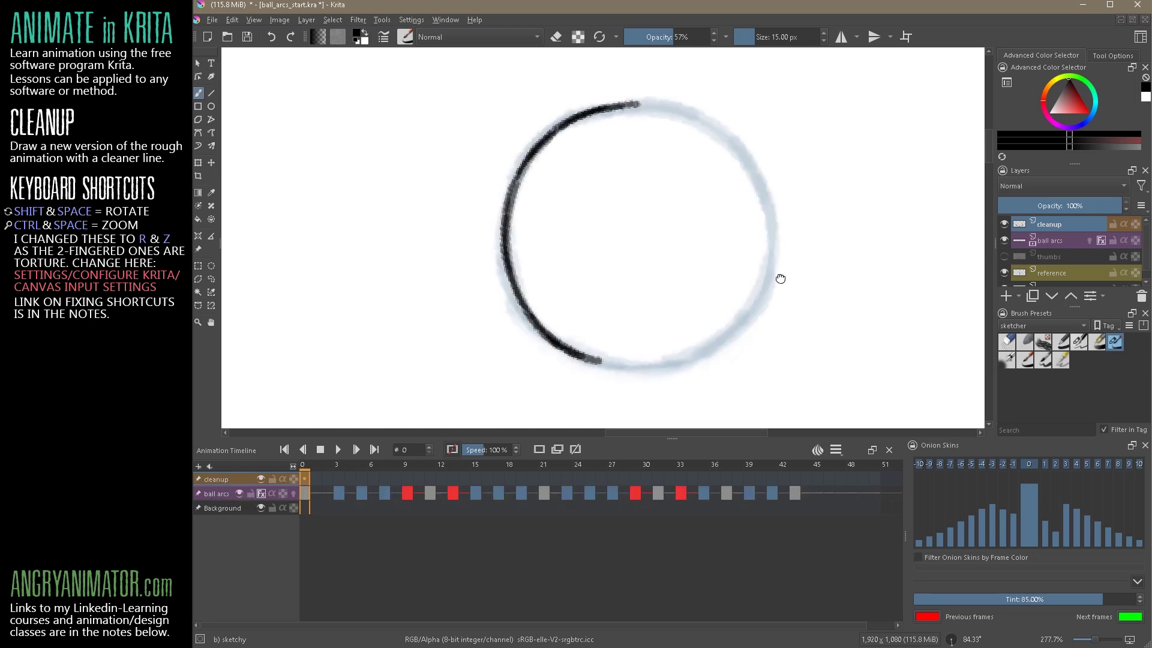
left_click_drag(780, 279, 724, 265)
left_click(1025, 360)
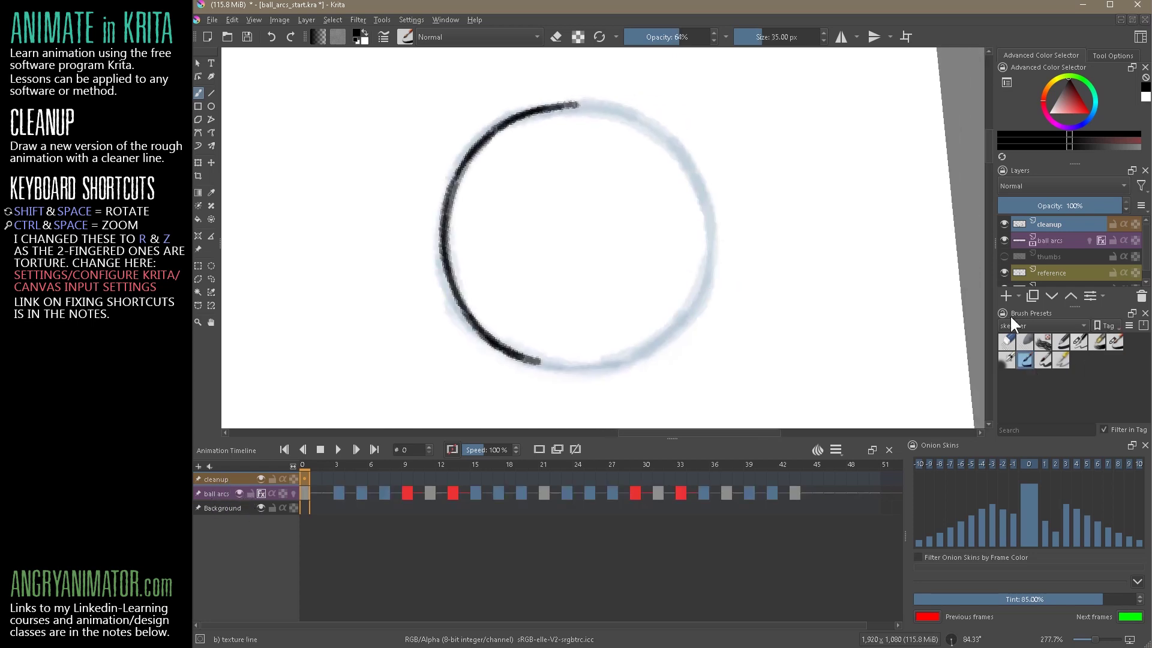
left_click_drag(651, 128, 699, 199)
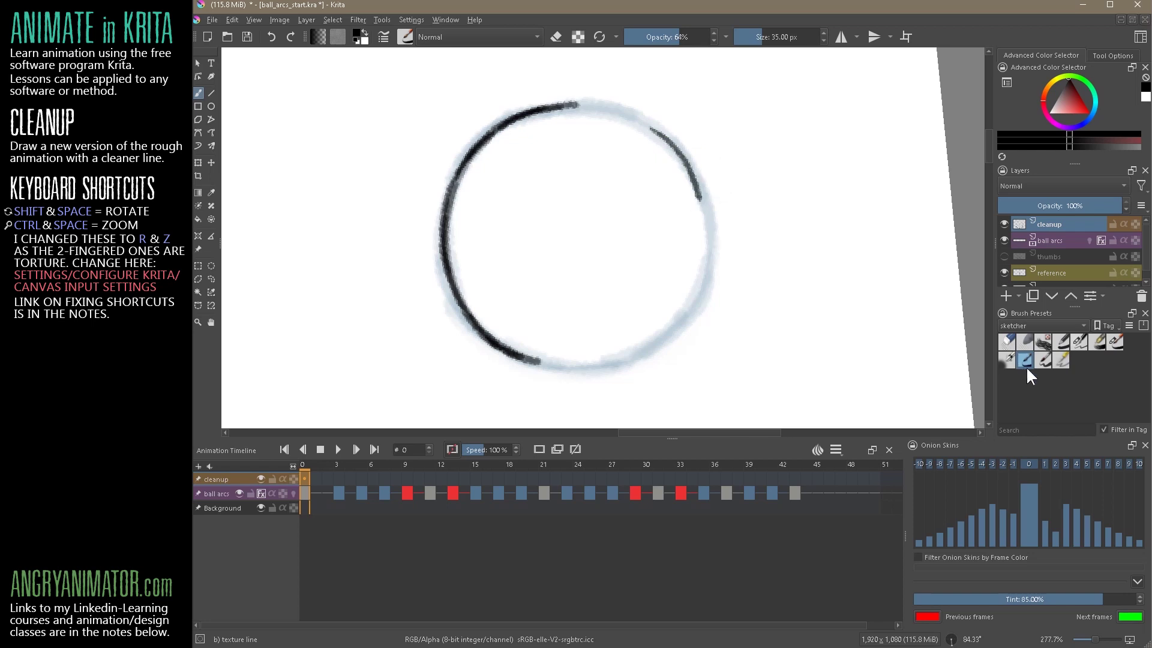
left_click(1042, 360)
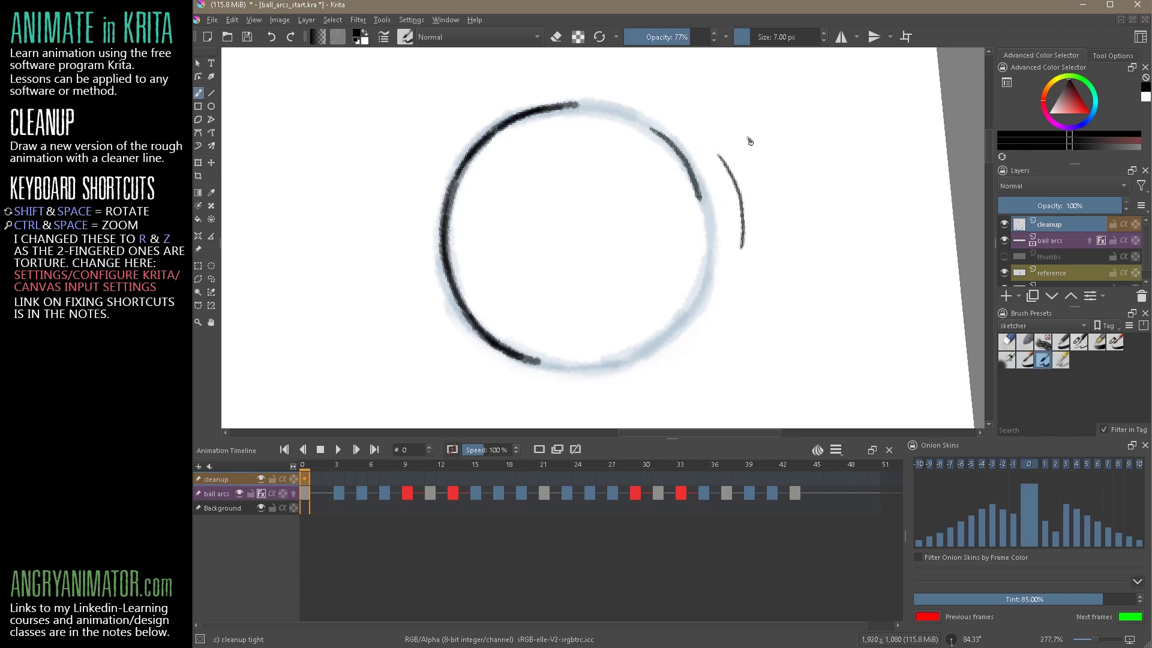
mouse_move(749, 141)
left_mouse_down()
mouse_move(769, 181)
mouse_move(775, 257)
left_mouse_up()
key("bracketright")
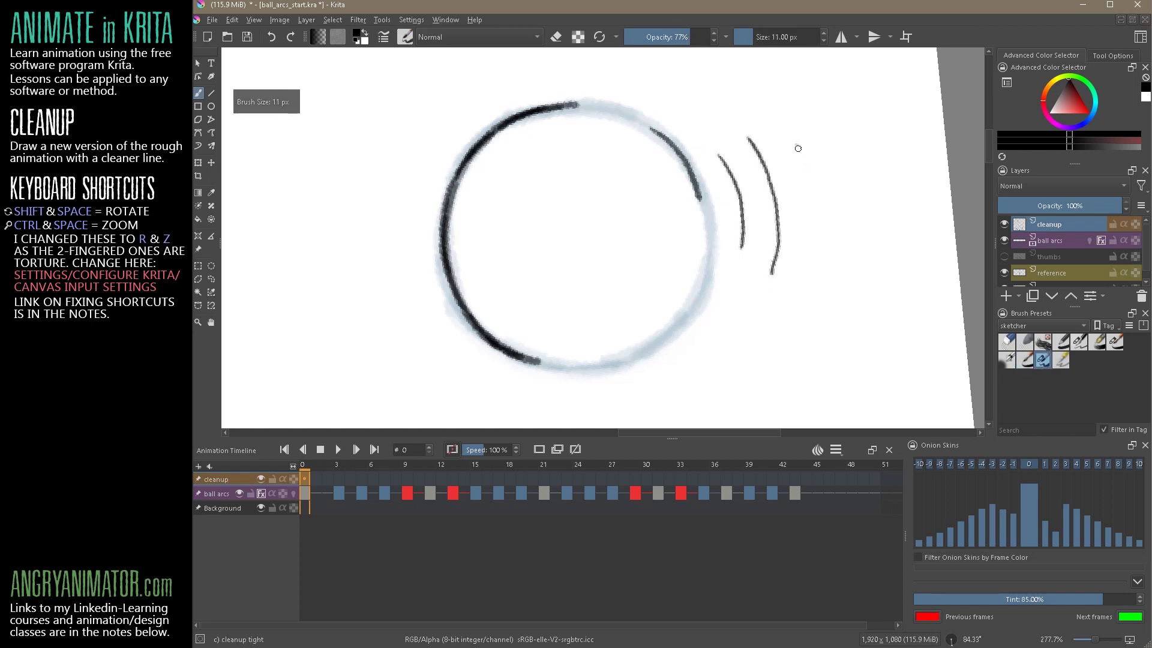
left_click_drag(797, 145, 817, 261)
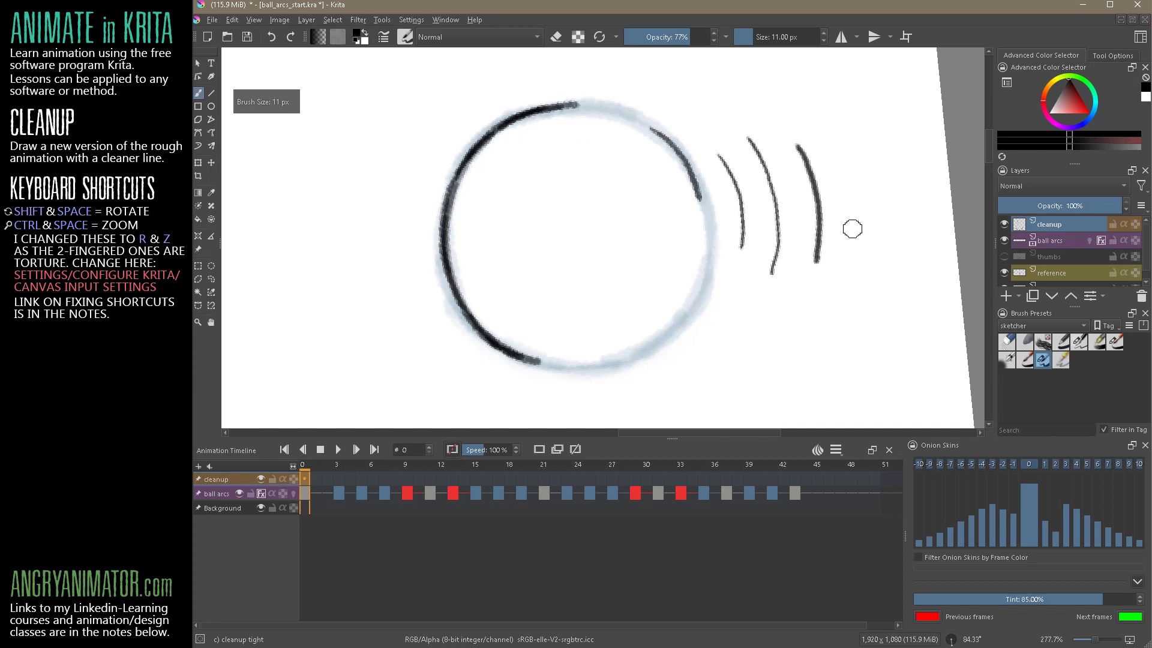
Step: Try Saturation blending on cleanup, revert to Normal, and glance at the preset tag list
left_click(1127, 187)
left_click(1122, 184)
left_click(1122, 183)
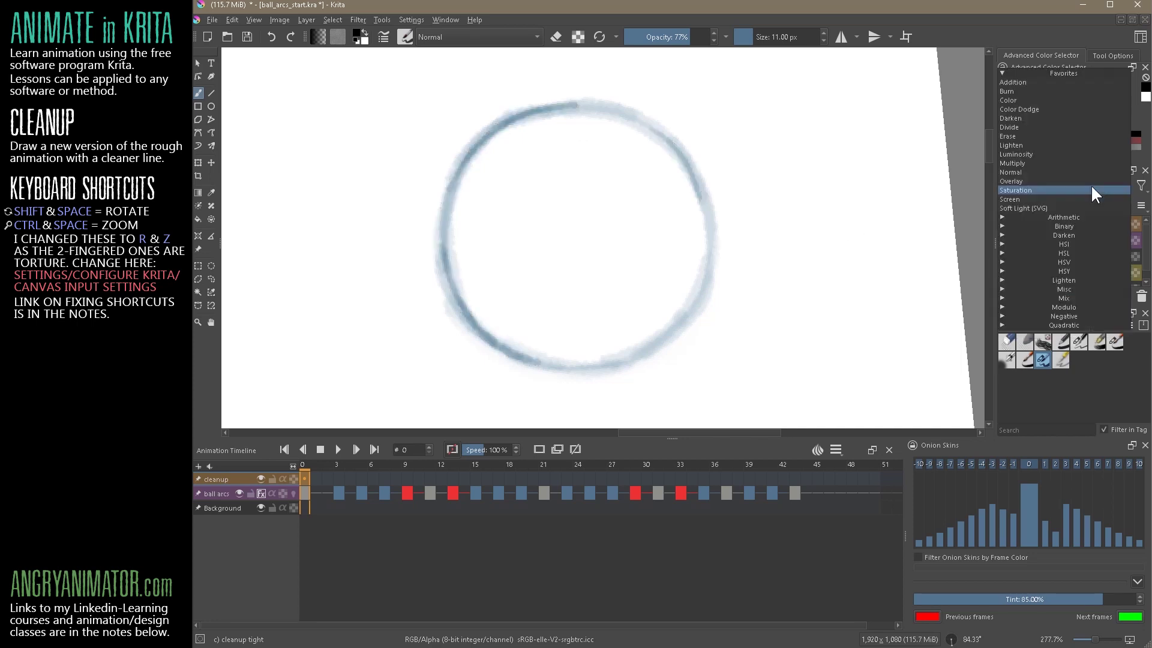
left_click(1042, 172)
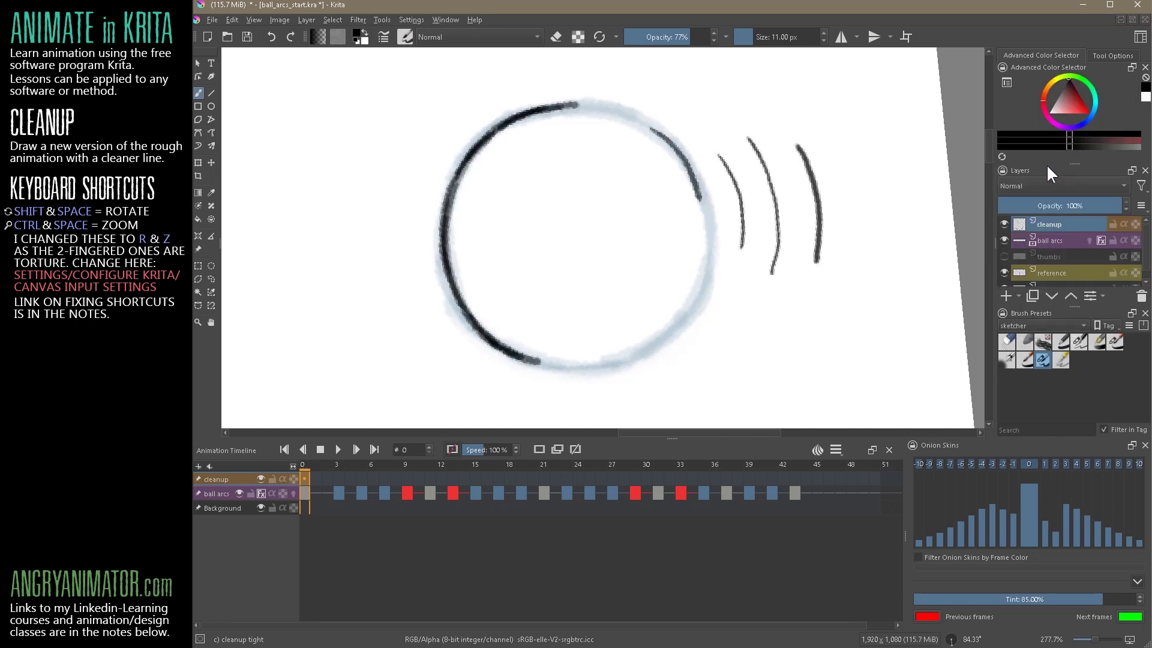
left_click(1056, 326)
left_click(1120, 275)
Step: Draw test strokes with the texture line and hard brushes beside the ball
left_click(1026, 358)
mouse_move(859, 179)
left_mouse_down()
mouse_move(863, 211)
mouse_move(850, 287)
left_mouse_up()
left_click(1061, 345)
mouse_move(889, 223)
left_mouse_down()
mouse_move(892, 247)
mouse_move(873, 312)
left_mouse_up()
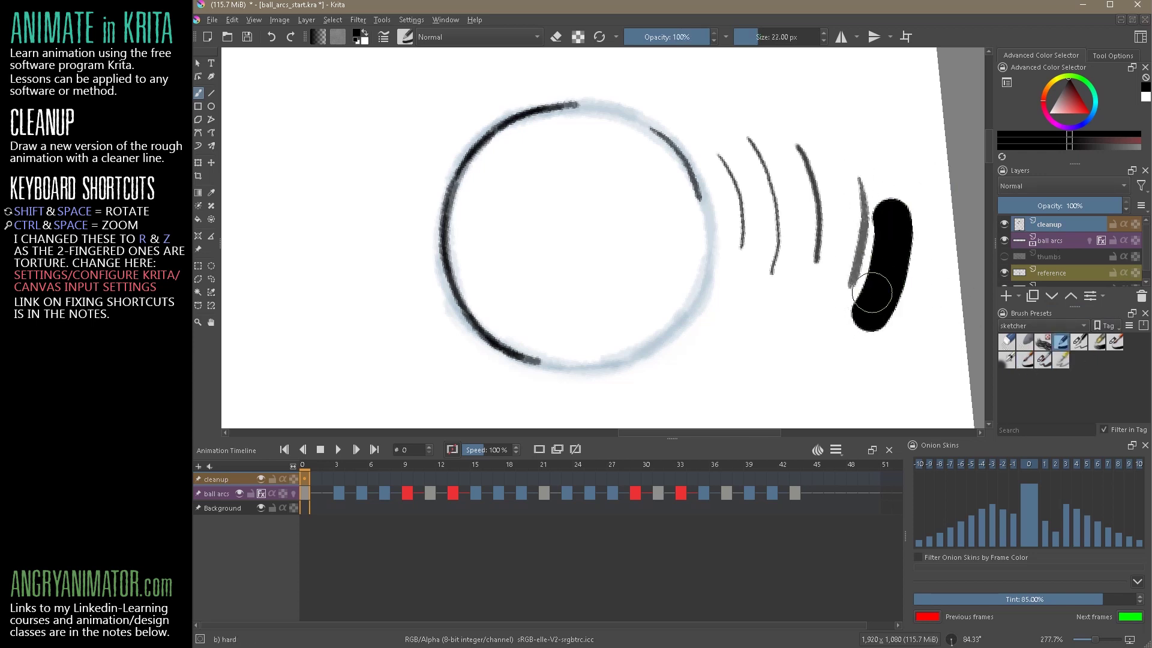
left_click_drag(848, 97, 855, 164)
Step: Hatch hairy test strokes with the hair brush, then add another solid black hard-brush stroke
left_click(1043, 342)
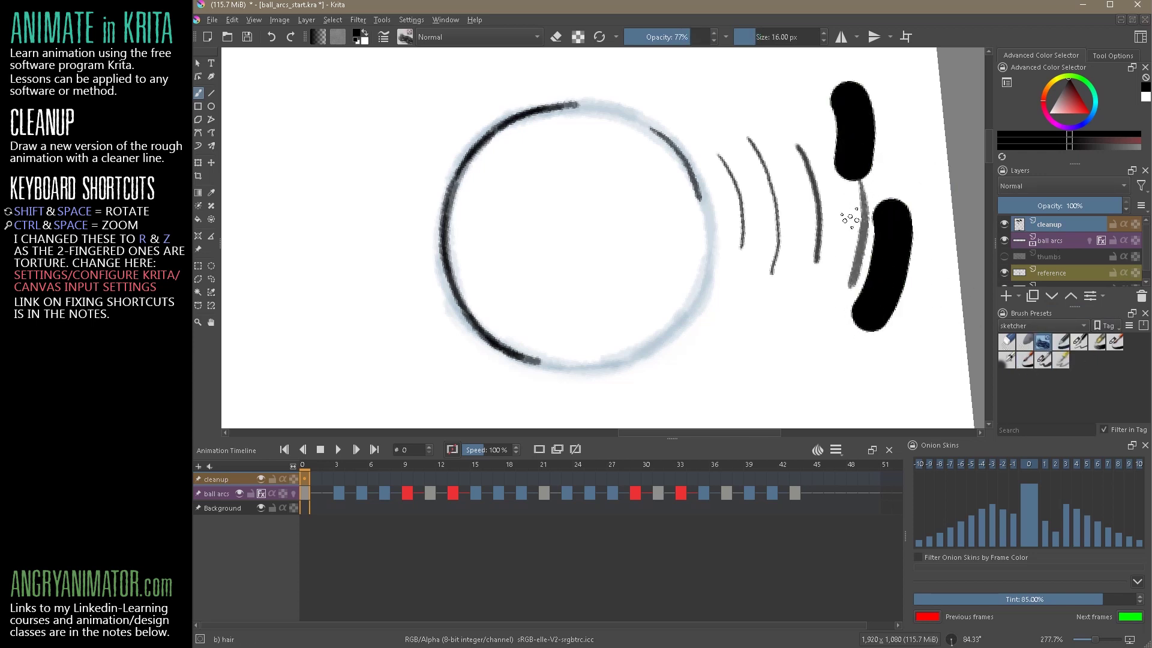
mouse_move(848, 217)
left_mouse_down()
mouse_move(828, 297)
mouse_move(805, 330)
left_mouse_up()
mouse_move(809, 208)
left_mouse_down()
mouse_move(813, 273)
mouse_move(795, 318)
left_mouse_up()
left_click_drag(826, 210, 799, 330)
mouse_move(838, 233)
left_mouse_down()
mouse_move(791, 360)
mouse_move(772, 358)
left_mouse_up()
mouse_move(830, 253)
left_mouse_down()
mouse_move(819, 288)
mouse_move(745, 369)
left_mouse_up()
left_click_drag(833, 279, 750, 377)
mouse_move(831, 327)
left_mouse_down()
mouse_move(750, 390)
mouse_move(765, 389)
left_mouse_up()
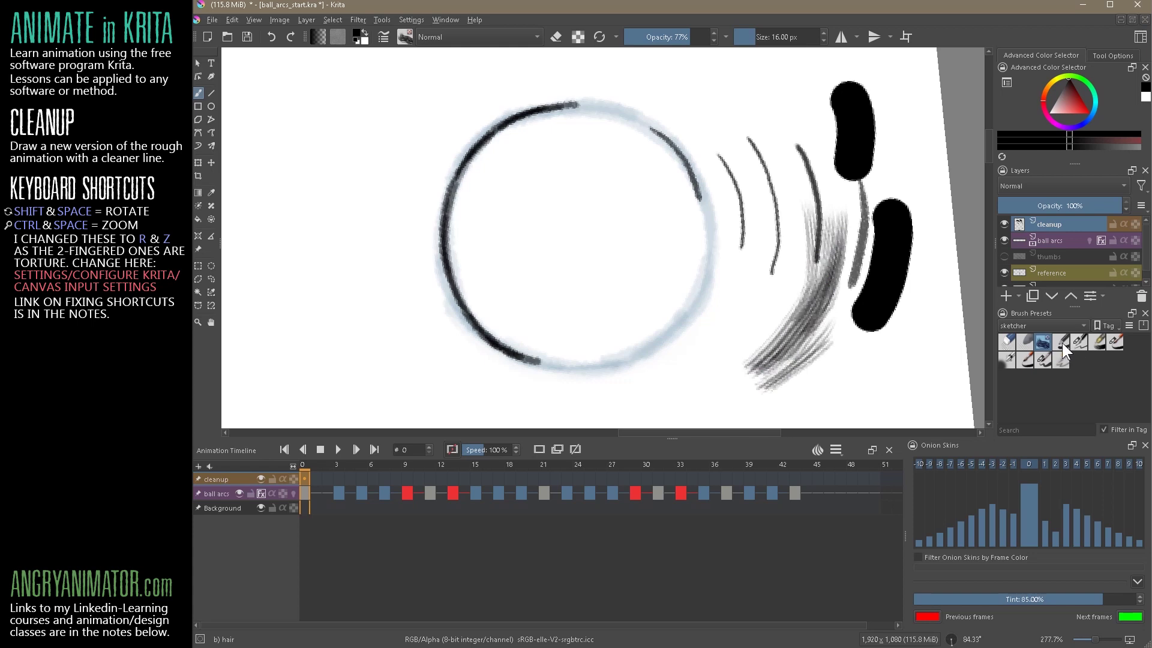
left_click(1060, 342)
left_click_drag(778, 231, 758, 315)
Step: Try the rough, shaggy and sketchy brushes with grey test strokes
left_click(1079, 342)
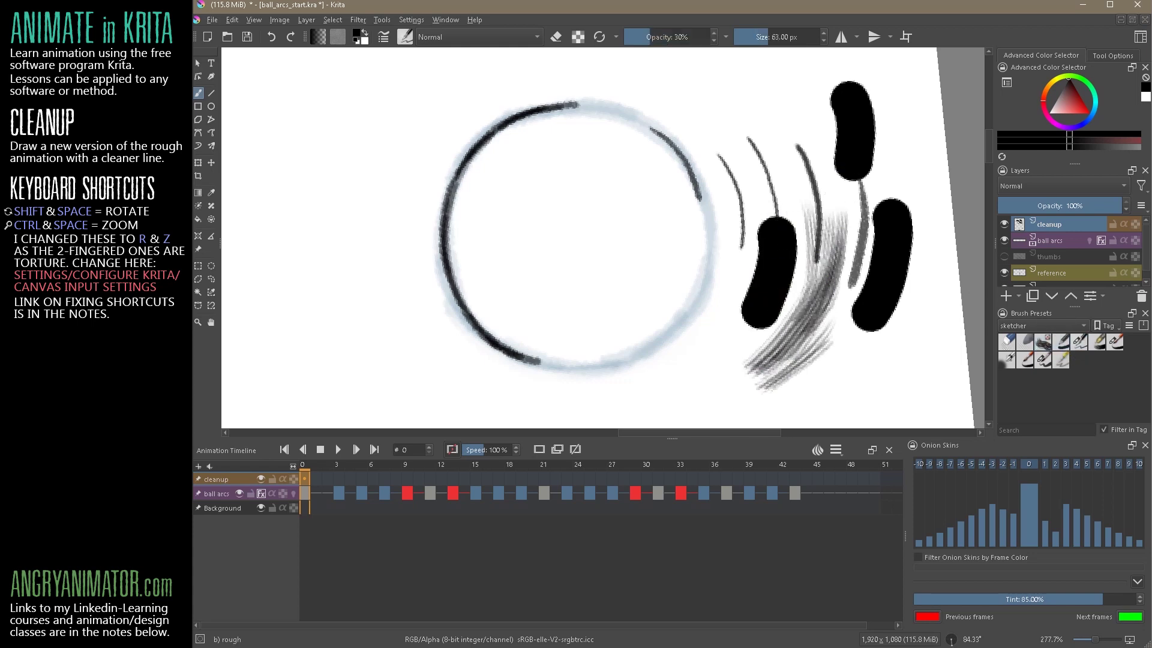
mouse_move(803, 129)
left_mouse_down()
mouse_move(804, 182)
mouse_move(811, 120)
mouse_move(835, 219)
mouse_move(790, 122)
left_mouse_up()
left_click(1097, 342)
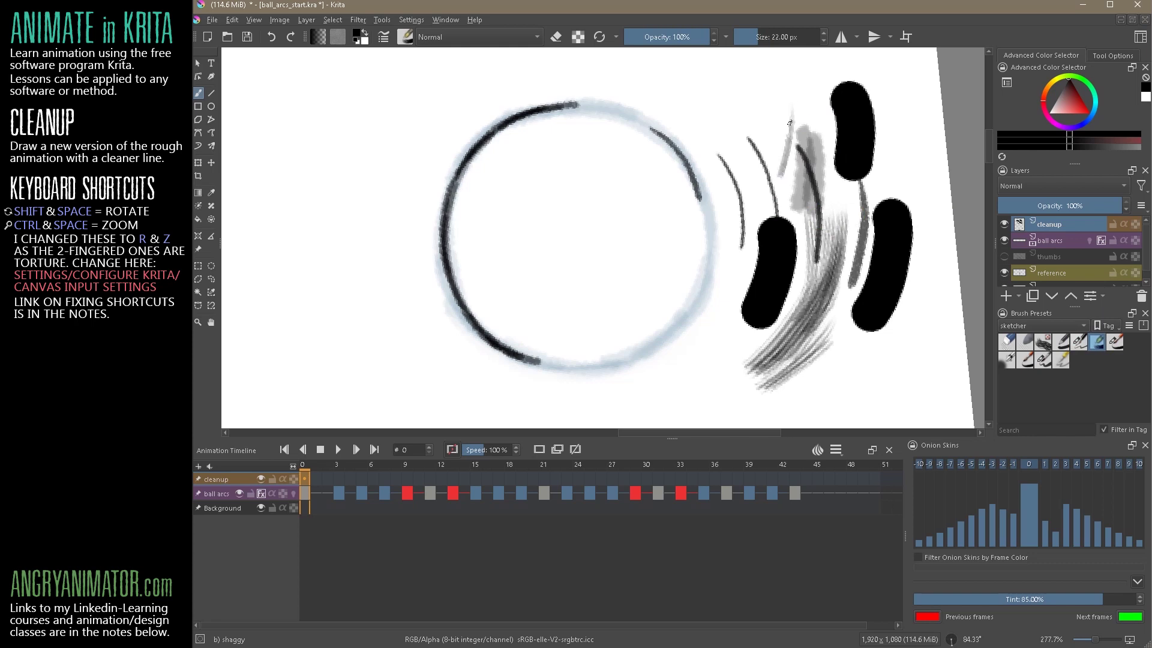
left_click(1115, 342)
left_click_drag(902, 180, 868, 241)
left_click_drag(741, 79, 725, 174)
left_click_drag(750, 127, 737, 175)
Step: Draw grey hatch strokes with the texture line brush and a black arc inside the circle
left_click(1024, 360)
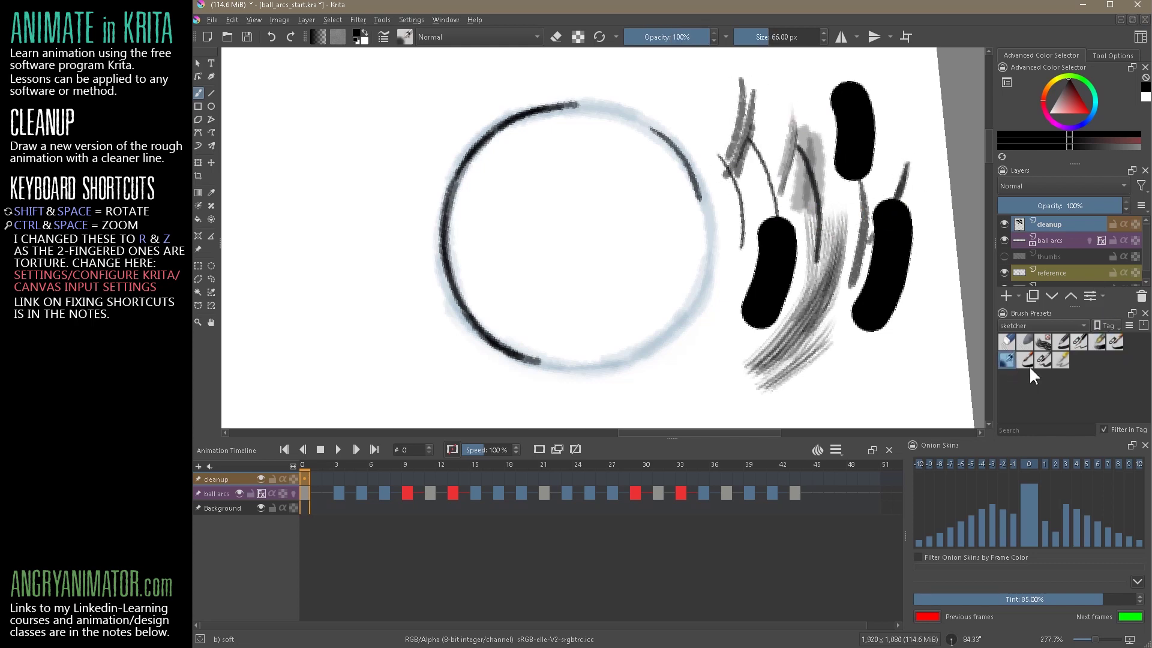
left_click_drag(901, 311, 865, 373)
left_click_drag(909, 330, 865, 385)
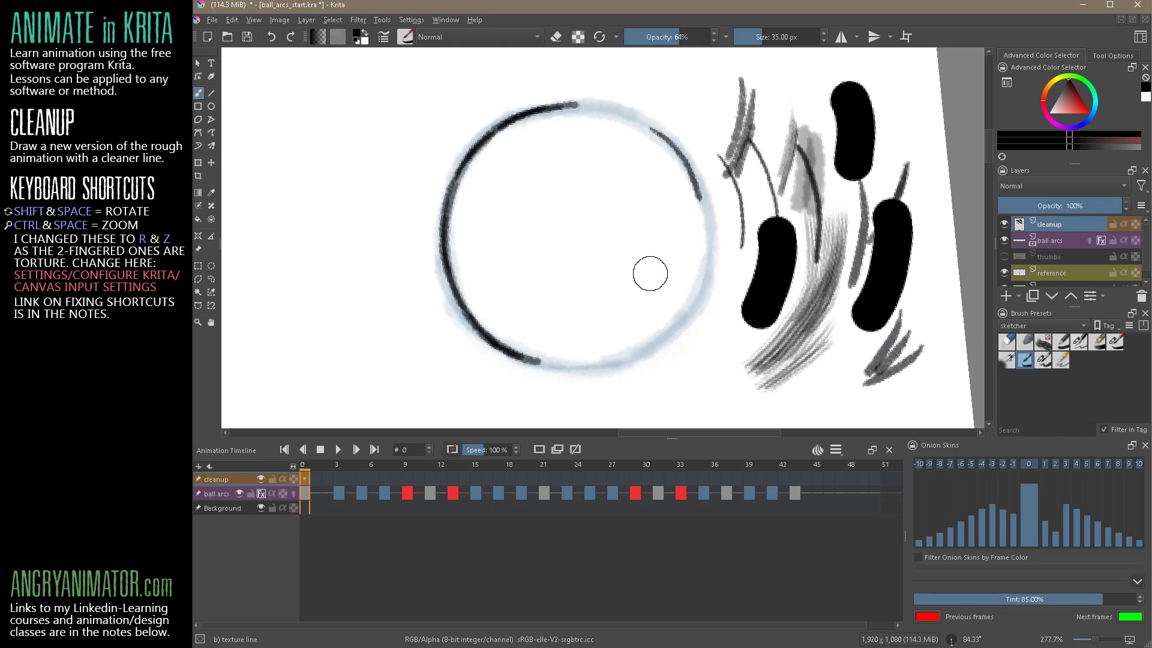
left_click_drag(658, 284, 672, 192)
left_click_drag(654, 241, 655, 249)
left_click_drag(673, 35, 750, 34)
left_click_drag(562, 255, 596, 172)
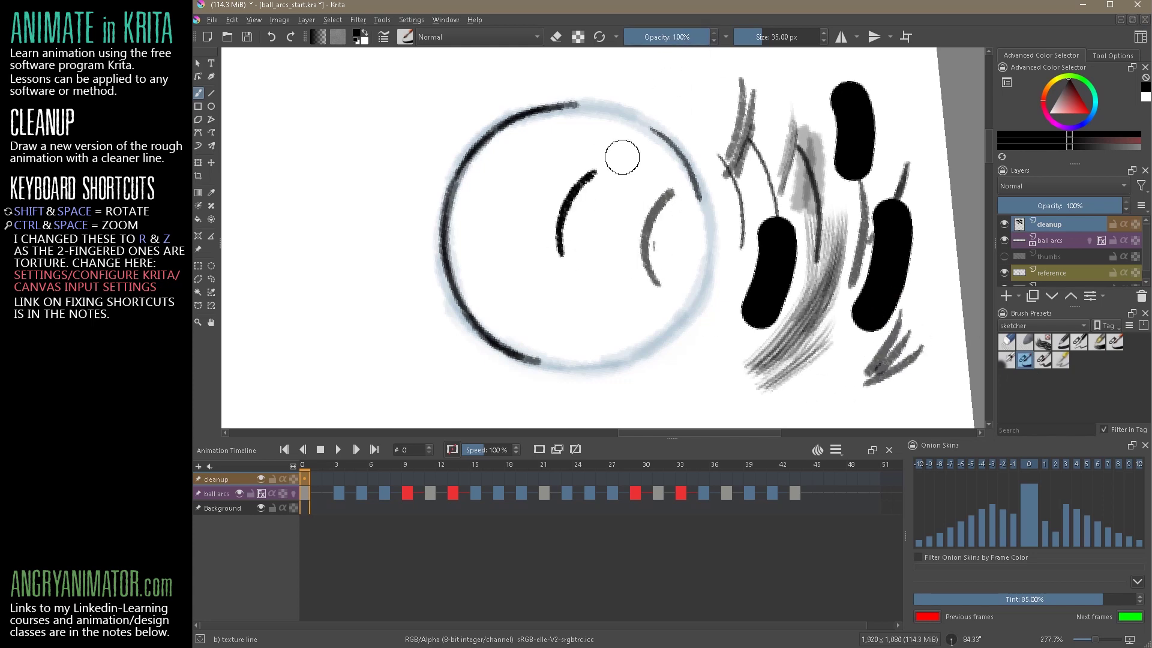
Step: Clear the cleanup layer with Select All and Delete, then draw two black test arcs
key("ctrl+a")
key("Delete")
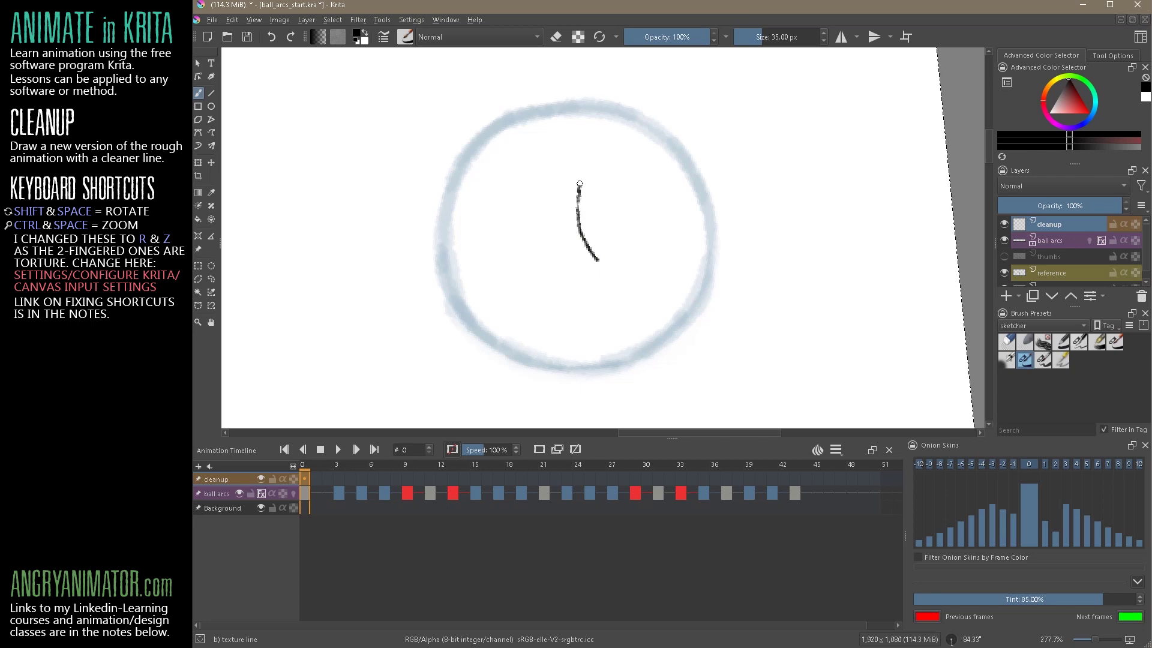
left_click_drag(579, 183, 684, 128)
mouse_move(625, 276)
left_mouse_down()
mouse_move(611, 135)
mouse_move(731, 209)
left_mouse_up()
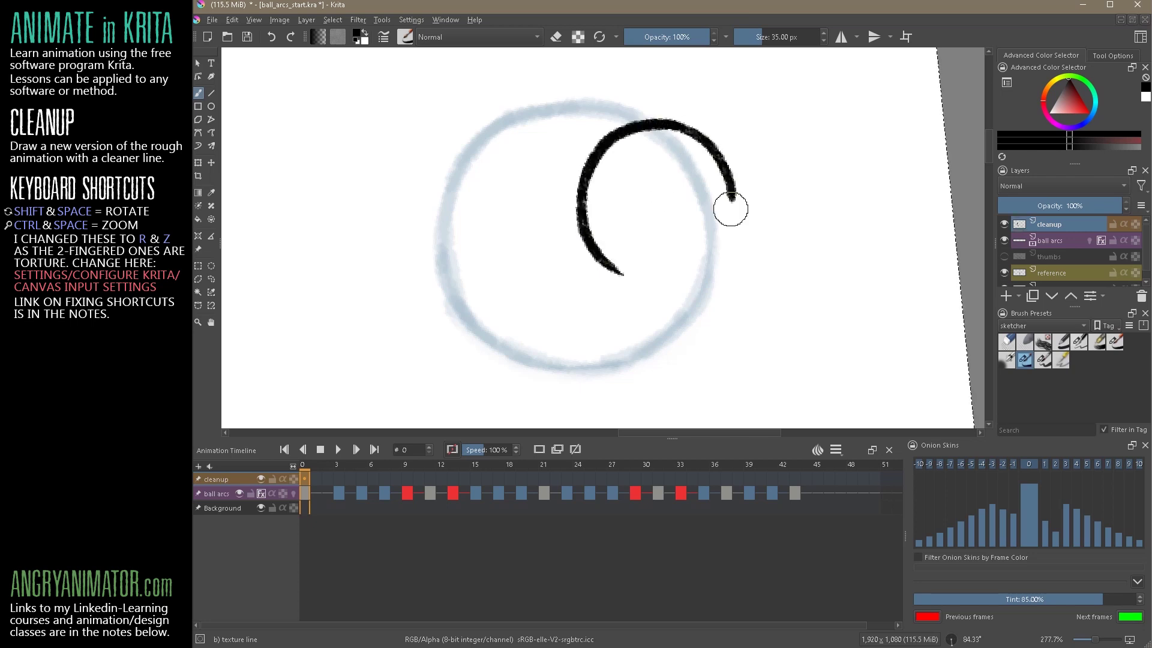
Step: Test the tight and brushy cleanup brushes with arcs, then delete the strokes
left_click(1041, 357)
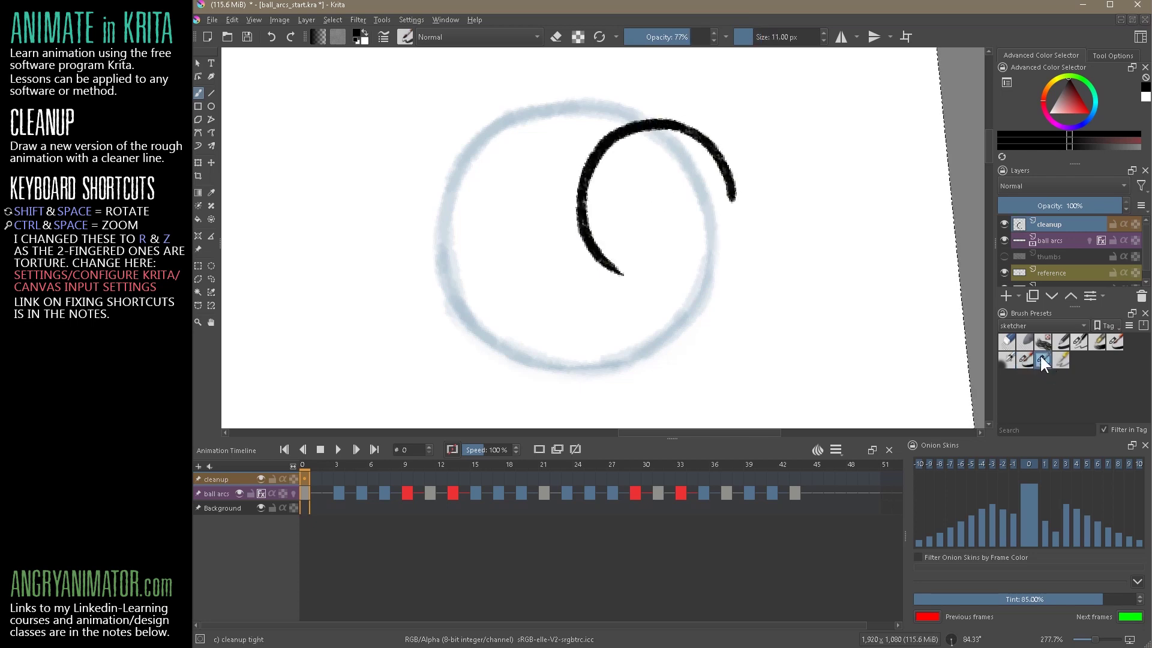
mouse_move(730, 312)
left_mouse_down()
mouse_move(786, 224)
mouse_move(828, 282)
left_mouse_up()
left_click(1061, 358)
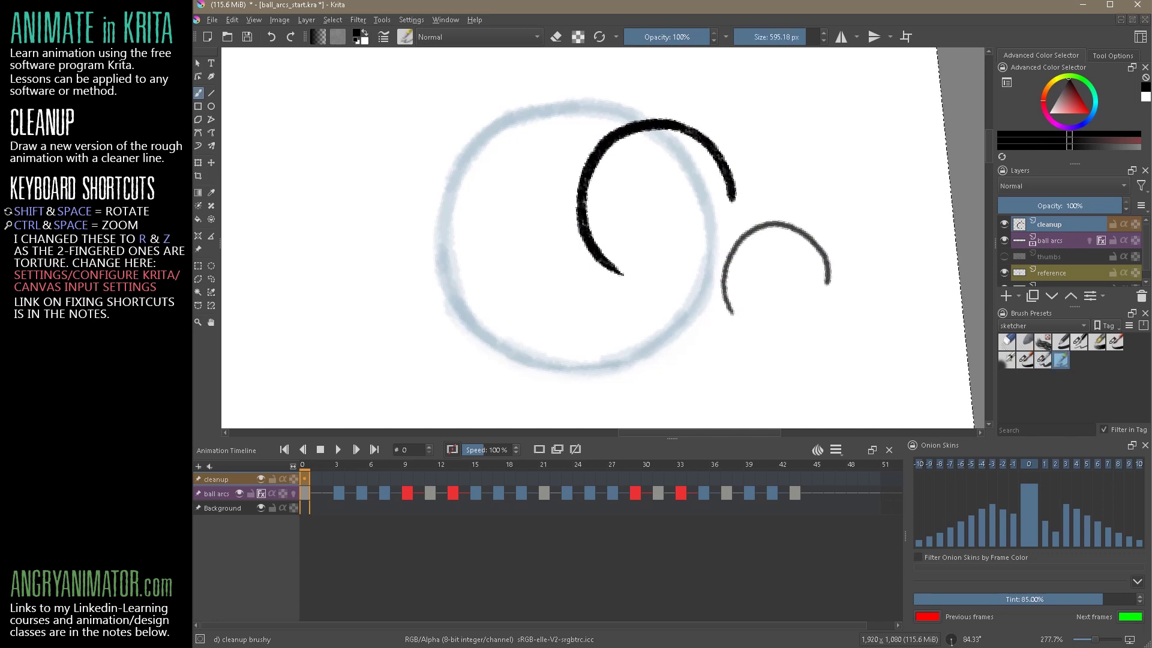
mouse_move(791, 367)
left_mouse_down()
mouse_move(791, 330)
mouse_move(894, 345)
left_mouse_up()
mouse_move(772, 168)
left_mouse_down()
mouse_move(836, 132)
mouse_move(875, 227)
left_mouse_up()
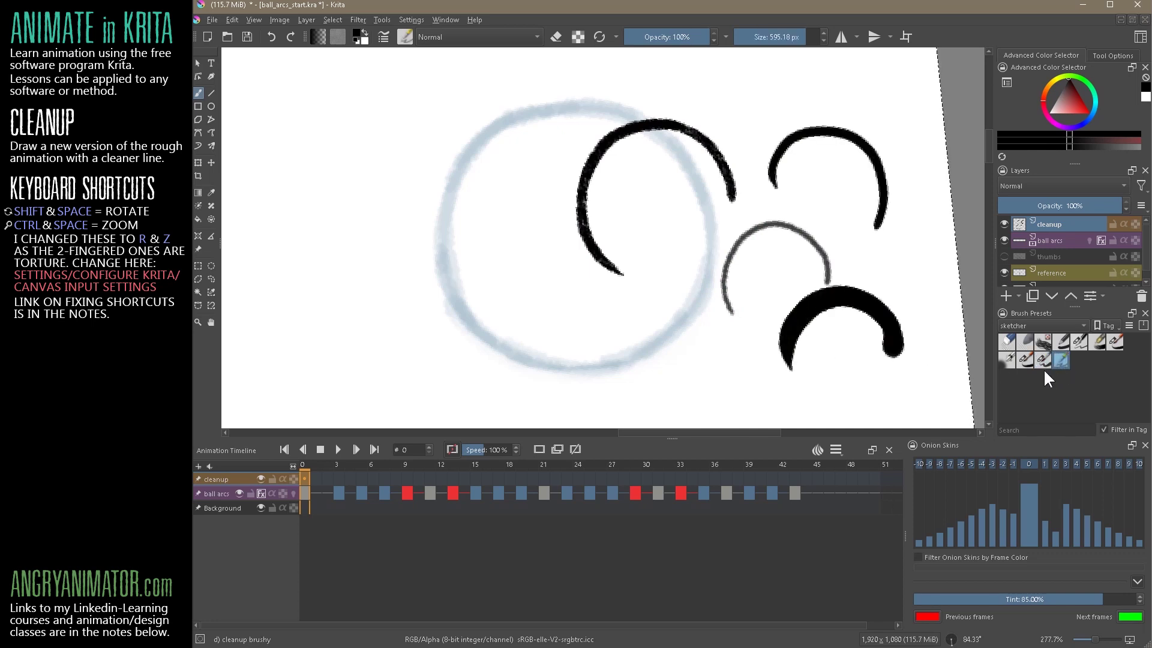
key("Delete")
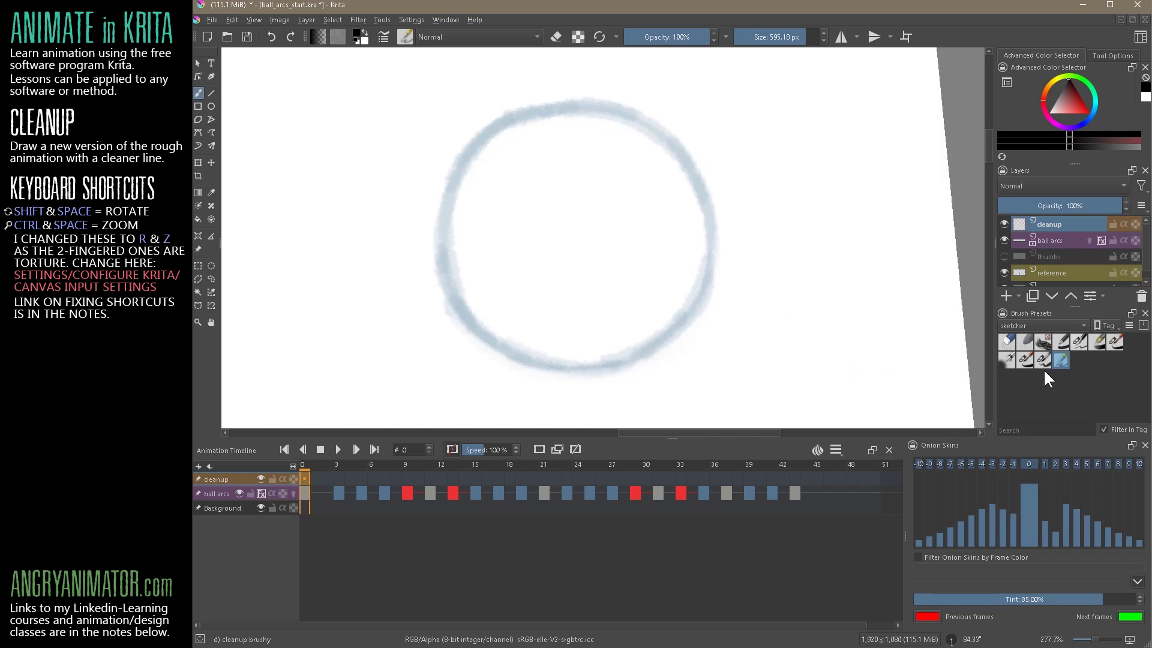
Step: Zoom in and ink the circle's left edge and top with the cleanup brushy brush
left_click_drag(514, 234, 591, 291)
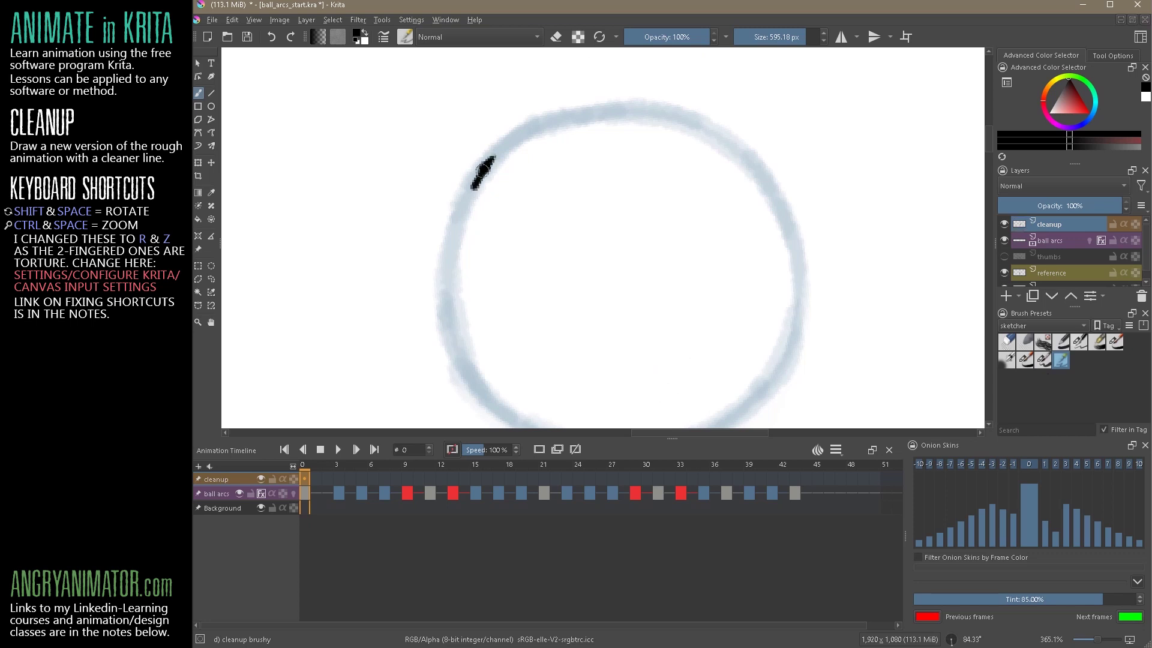
left_click_drag(484, 171, 457, 230)
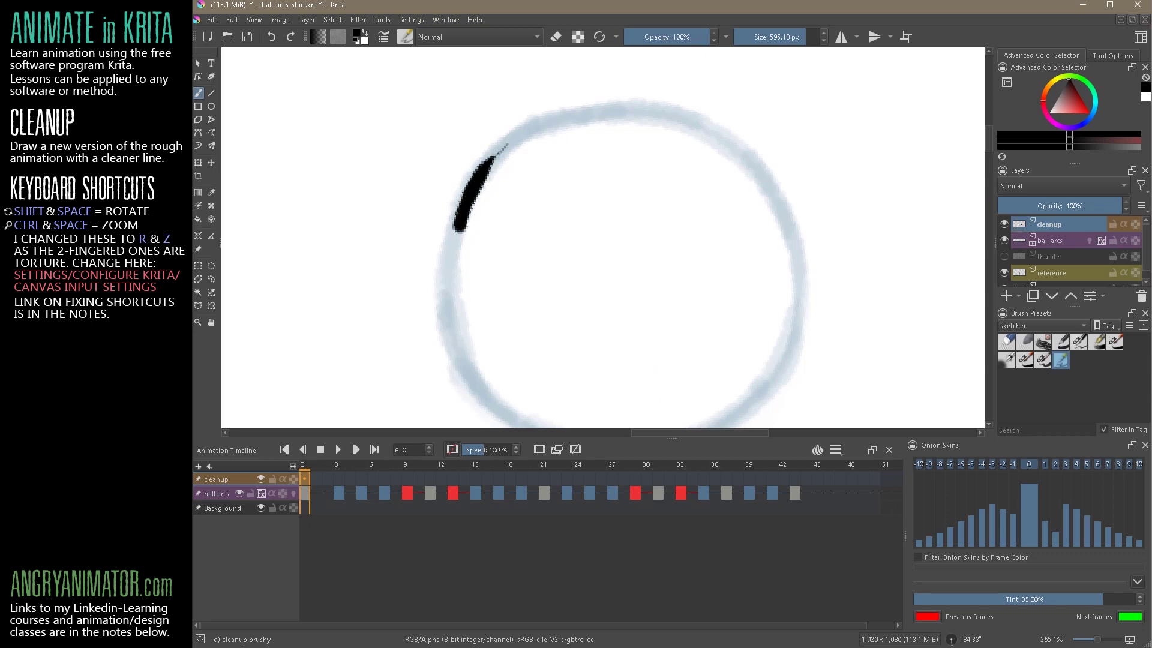
left_click_drag(489, 160, 576, 114)
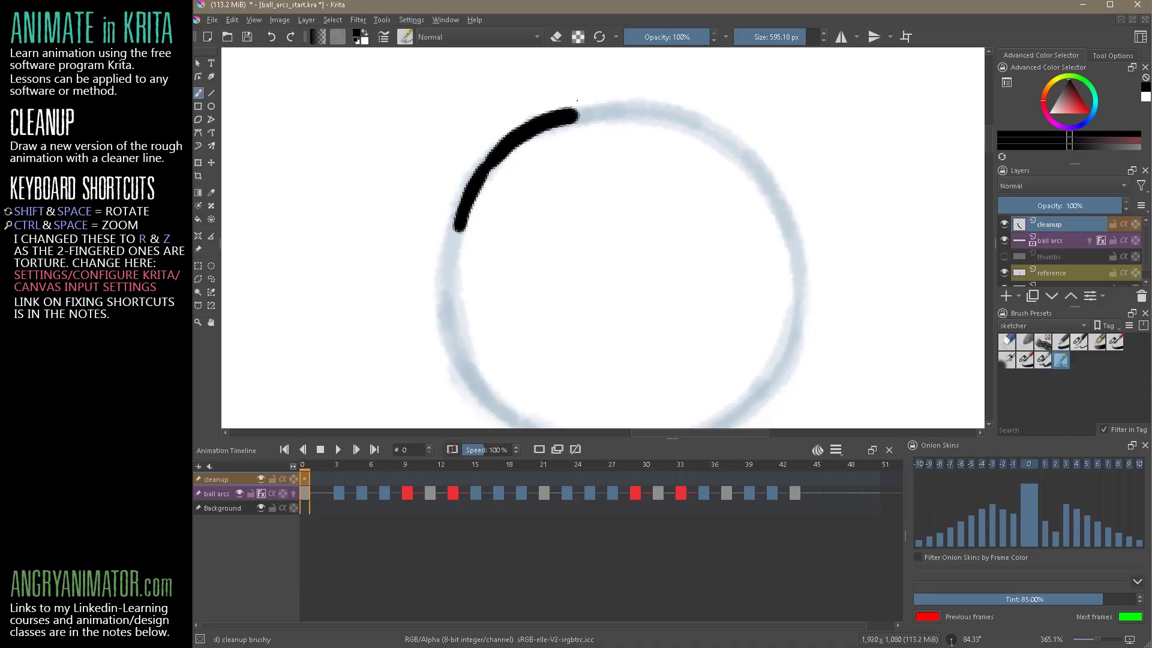
Step: Inspect the current brush's Brush Tip settings in the Brush Editor, then close it
left_click(393, 34)
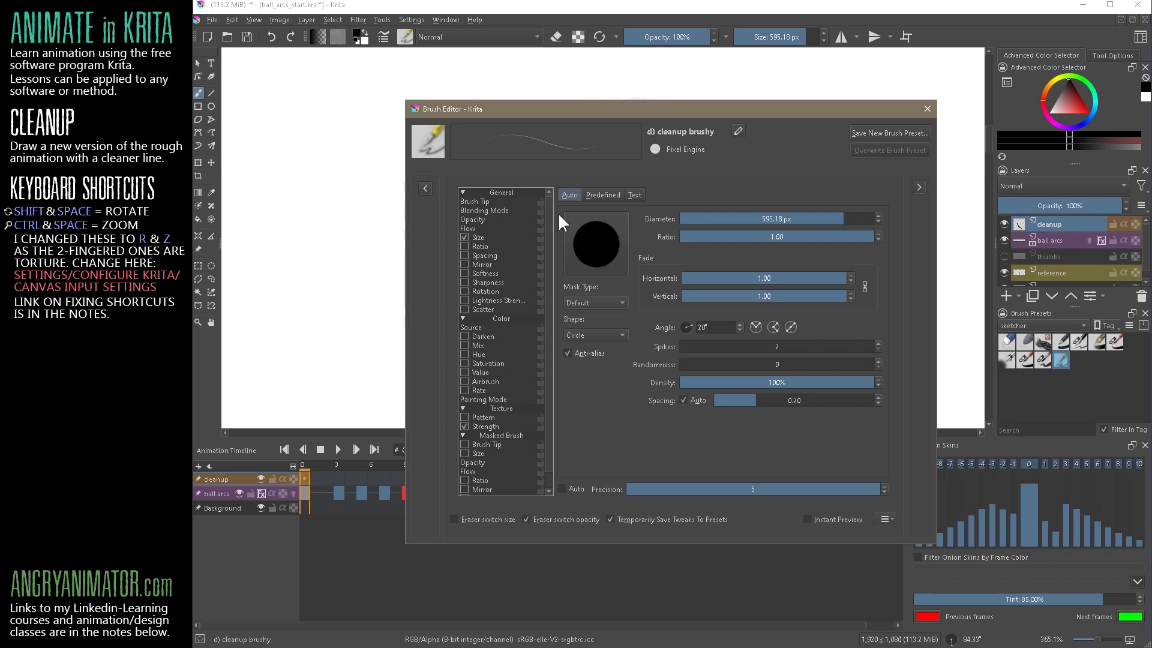
left_click(480, 203)
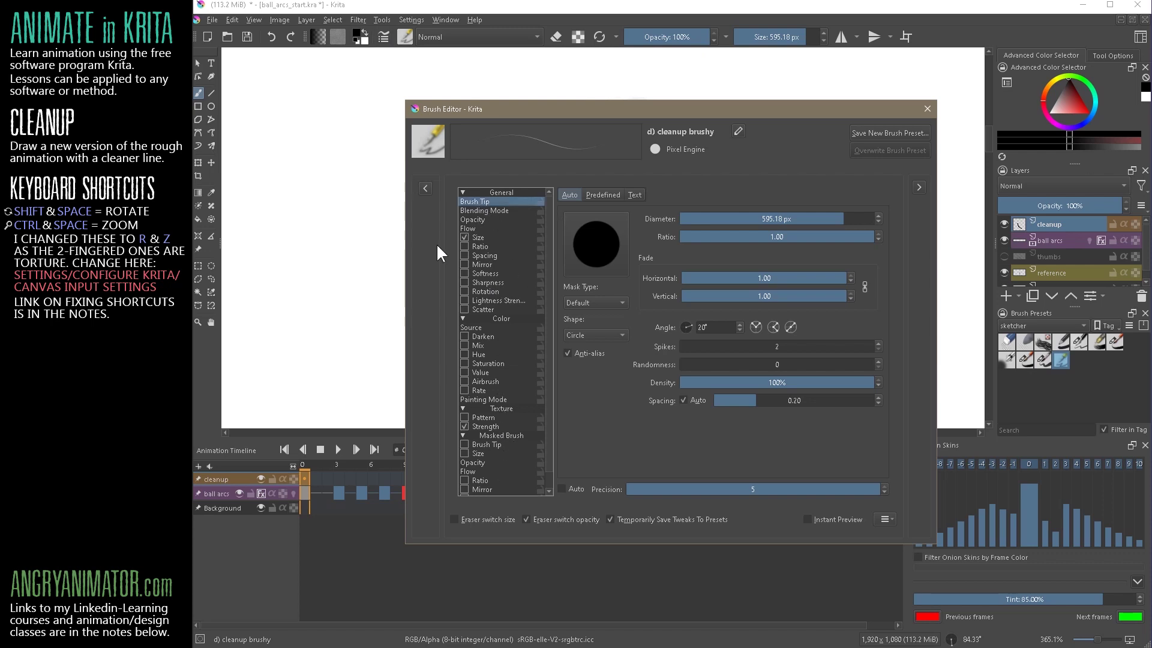
left_click(926, 108)
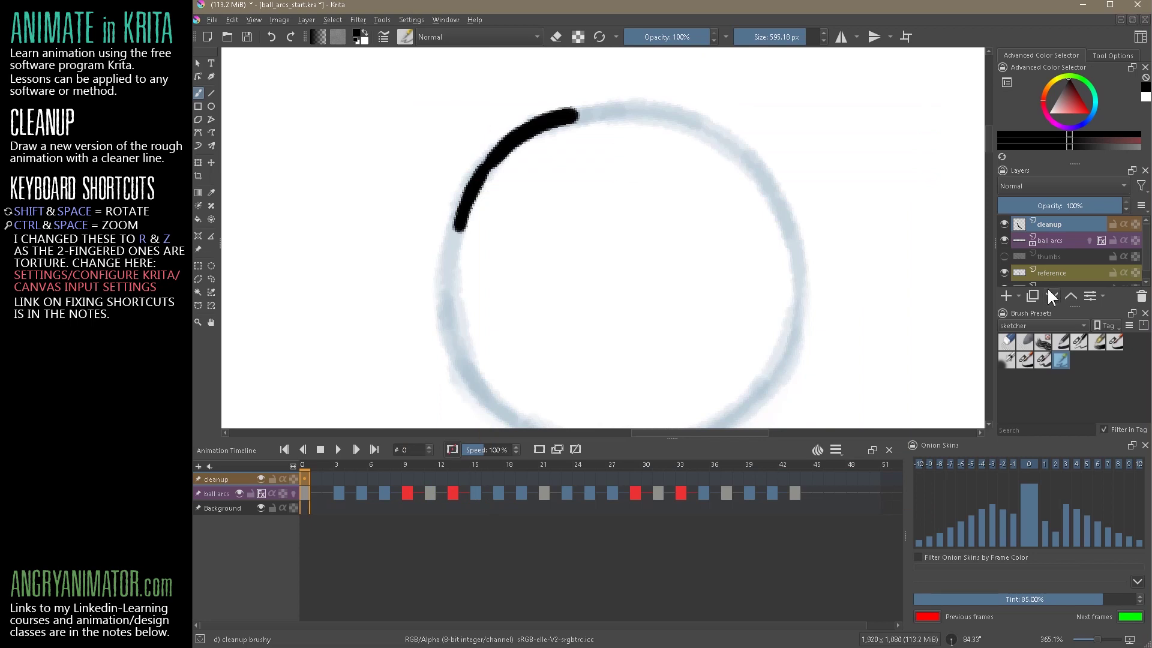
Step: Shrink the brush to about 29 px and sketch trial black arcs at the ball's upper right
key("bracketleft")
mouse_move(667, 209)
left_mouse_down()
mouse_move(713, 181)
mouse_move(747, 236)
left_mouse_up()
key("bracketleft")
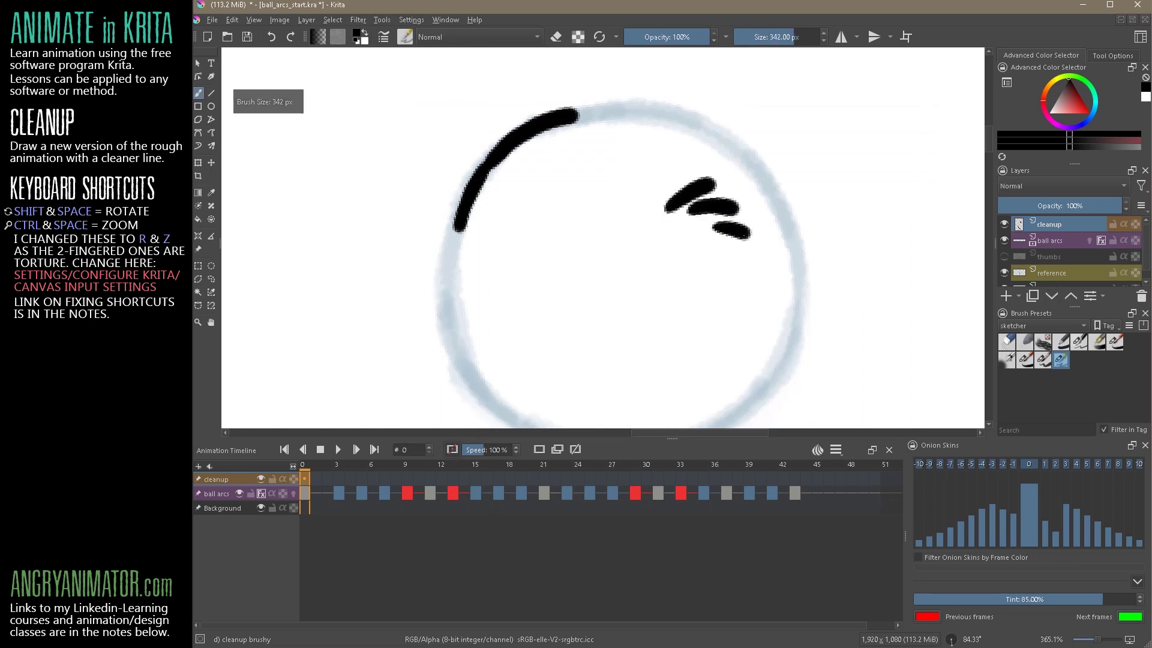
key("bracketleft")
left_click_drag(593, 153, 641, 150)
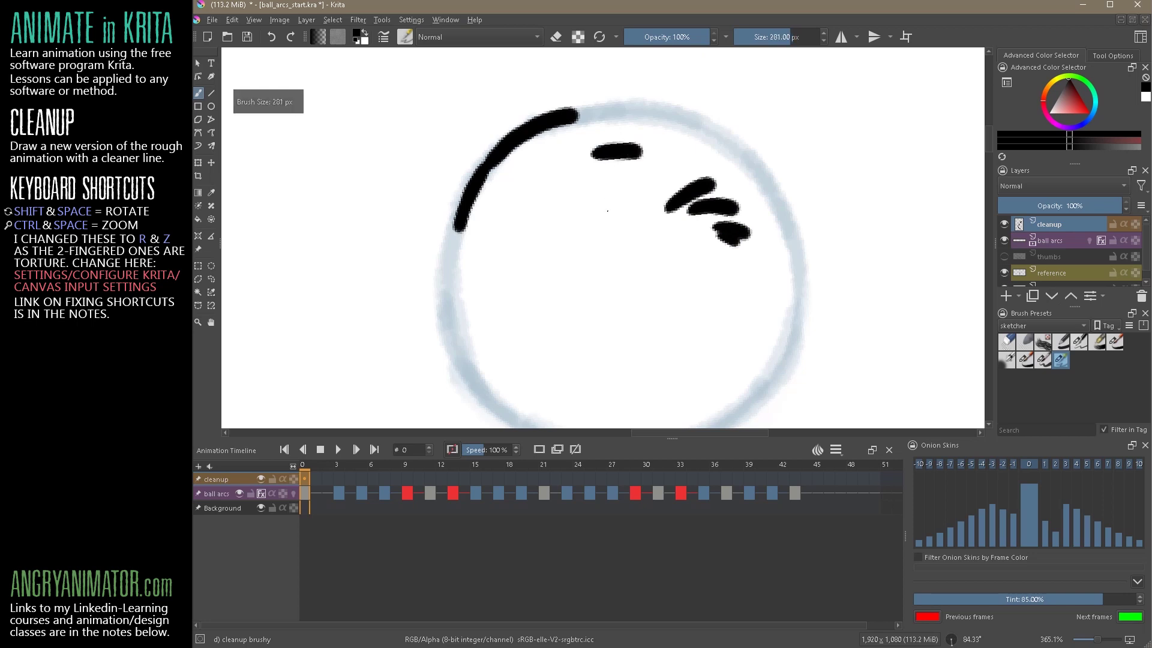
left_click_drag(775, 37, 760, 37)
left_click_drag(689, 136, 728, 115)
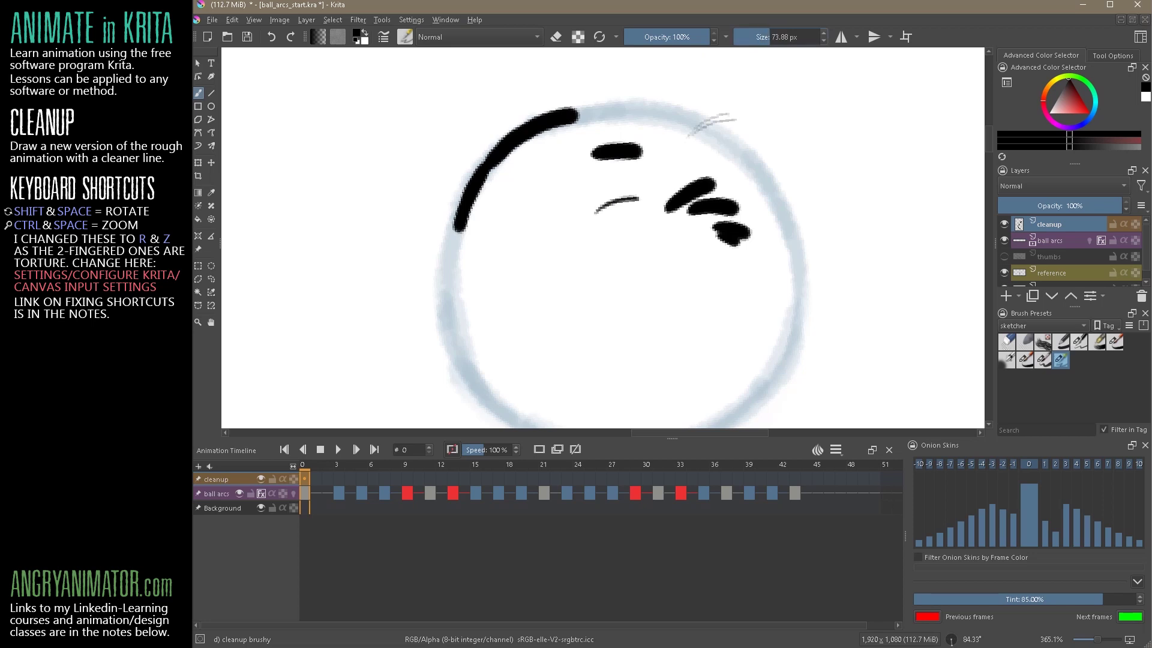
mouse_move(717, 155)
left_mouse_down()
mouse_move(767, 127)
mouse_move(792, 146)
mouse_move(866, 137)
left_mouse_up()
left_click_drag(807, 129, 878, 167)
mouse_move(849, 151)
left_mouse_down()
mouse_move(876, 178)
mouse_move(872, 211)
left_mouse_up()
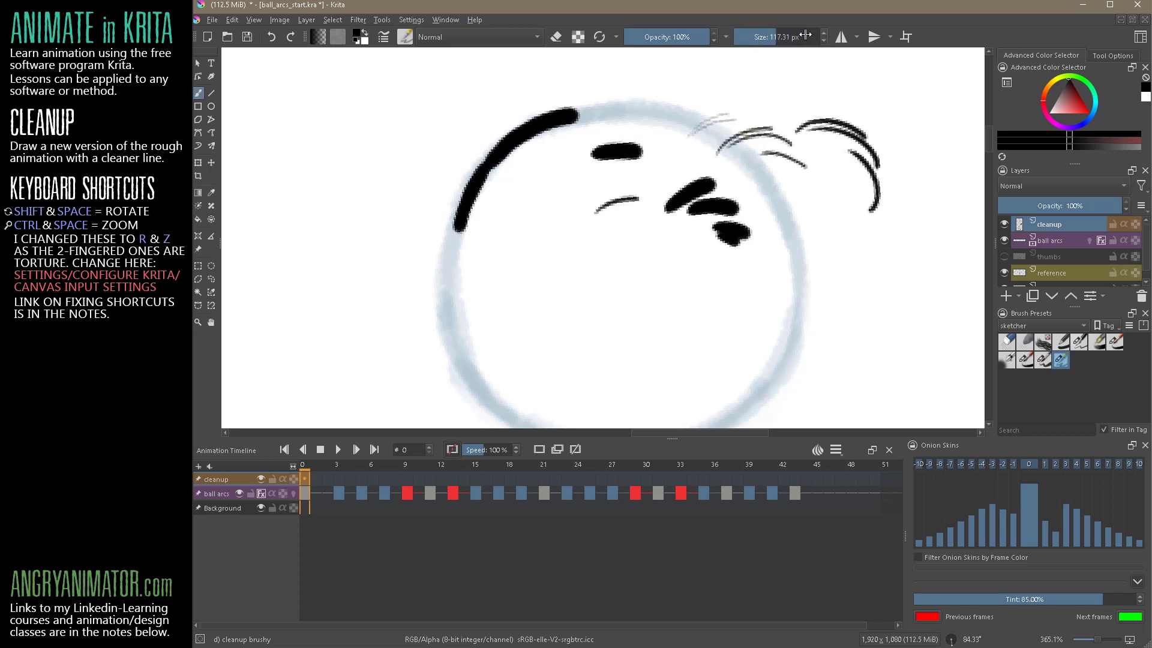
left_click_drag(803, 36, 701, 47)
Step: Zoom in and trace thickening black arcs along the ball's left edge, enlarging the brush to 165 px
type("11")
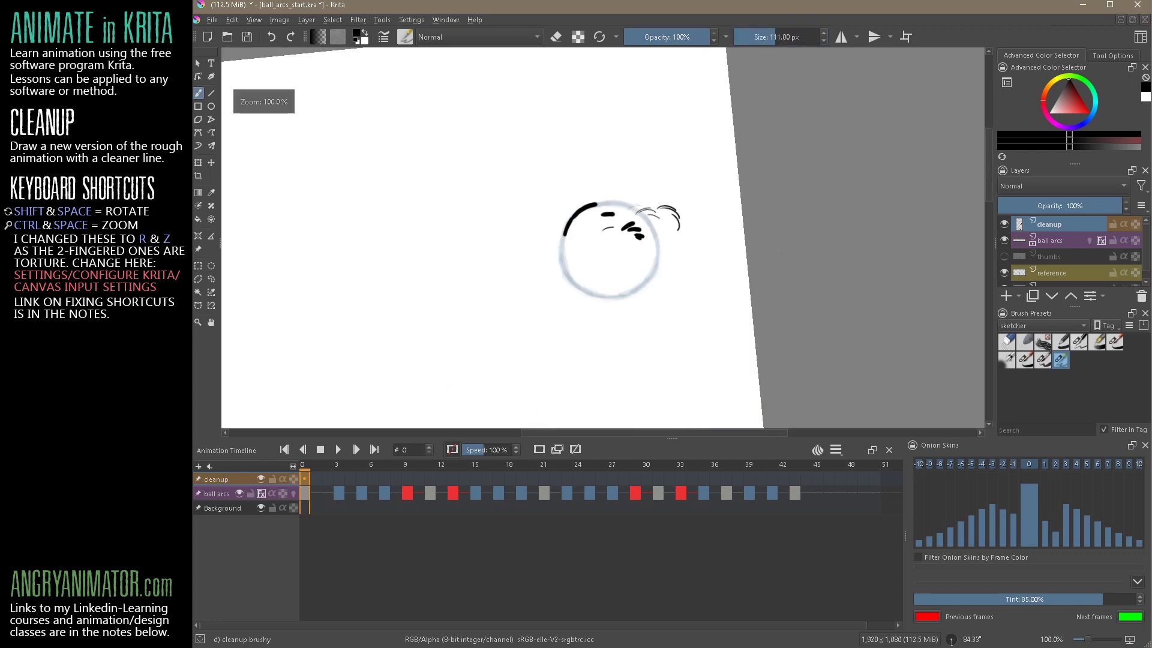
mouse_move(623, 253)
left_mouse_down()
mouse_move(669, 246)
mouse_move(655, 251)
left_mouse_up()
left_click_drag(607, 249, 642, 193)
left_click_drag(430, 366, 396, 274)
left_click_drag(458, 146, 444, 288)
key("]")
key("]")
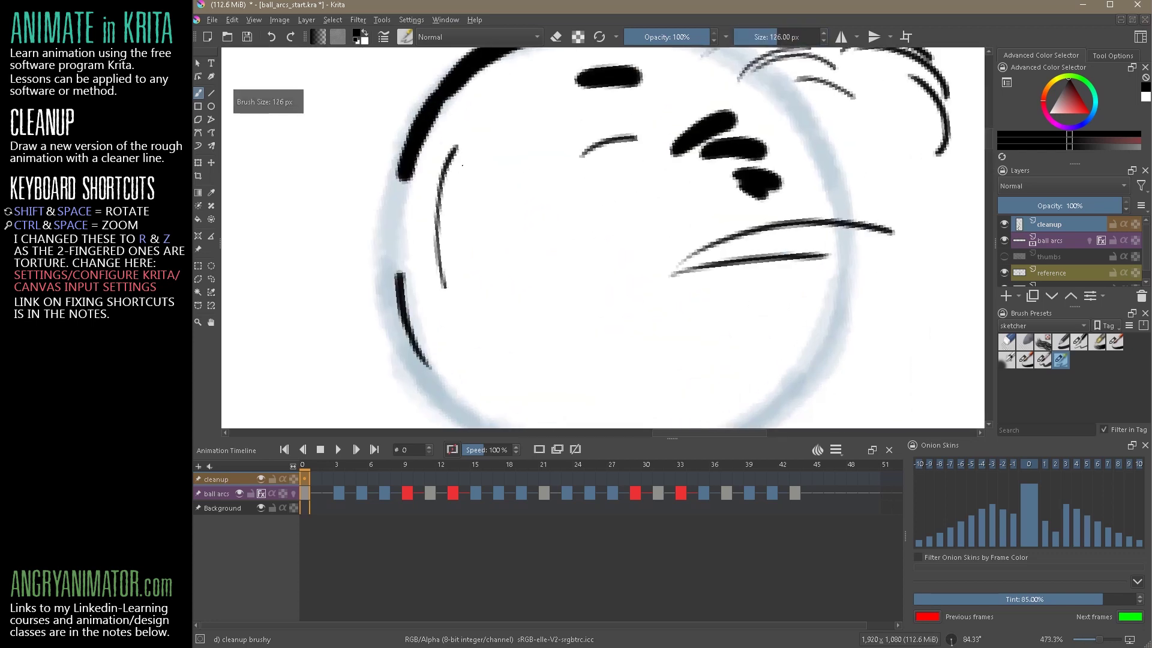
mouse_move(481, 139)
left_mouse_down()
mouse_move(469, 263)
mouse_move(482, 299)
mouse_move(512, 289)
left_mouse_up()
key("]")
key("bracketright")
mouse_move(525, 134)
left_mouse_down()
mouse_move(515, 287)
mouse_move(539, 207)
mouse_move(561, 293)
left_mouse_up()
left_click_drag(543, 144, 579, 300)
mouse_move(558, 162)
left_mouse_down()
mouse_move(591, 305)
mouse_move(668, 339)
left_mouse_up()
Step: Clear all black strokes and retrace the ball's upper-left and left edges, joining the gap
key("ctrl+x")
mouse_move(535, 114)
left_mouse_down()
mouse_move(493, 175)
mouse_move(474, 311)
left_mouse_up()
left_click_drag(697, 344, 703, 172)
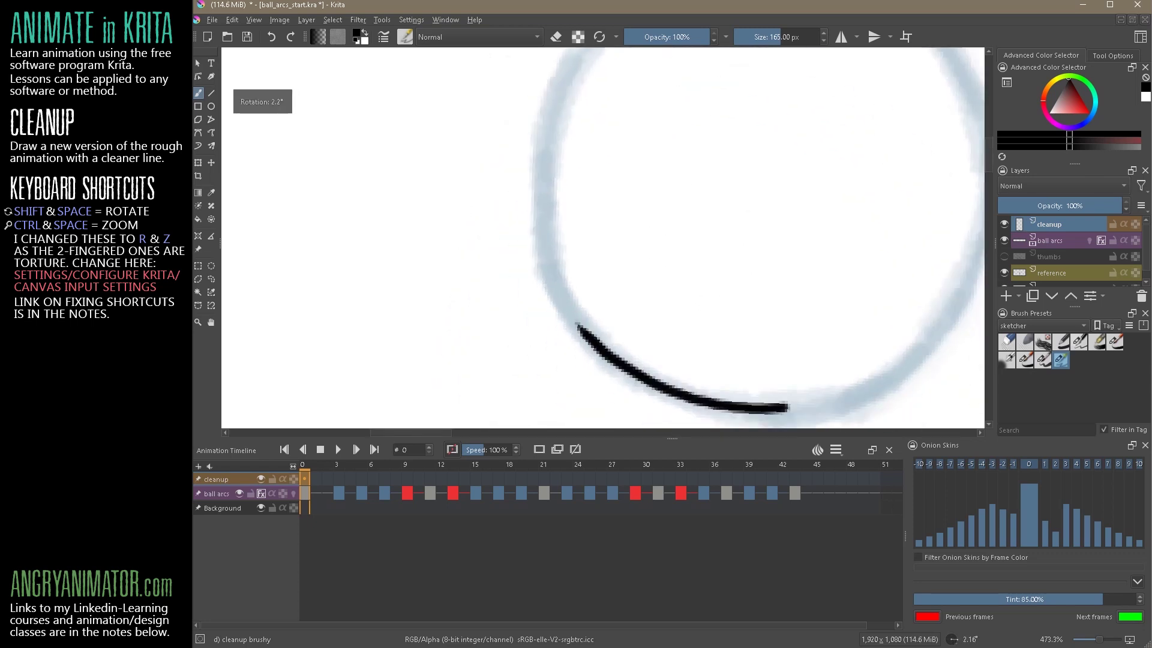
left_click_drag(683, 230, 638, 247)
mouse_move(514, 113)
left_mouse_down()
mouse_move(493, 233)
mouse_move(536, 337)
mouse_move(570, 379)
left_mouse_up()
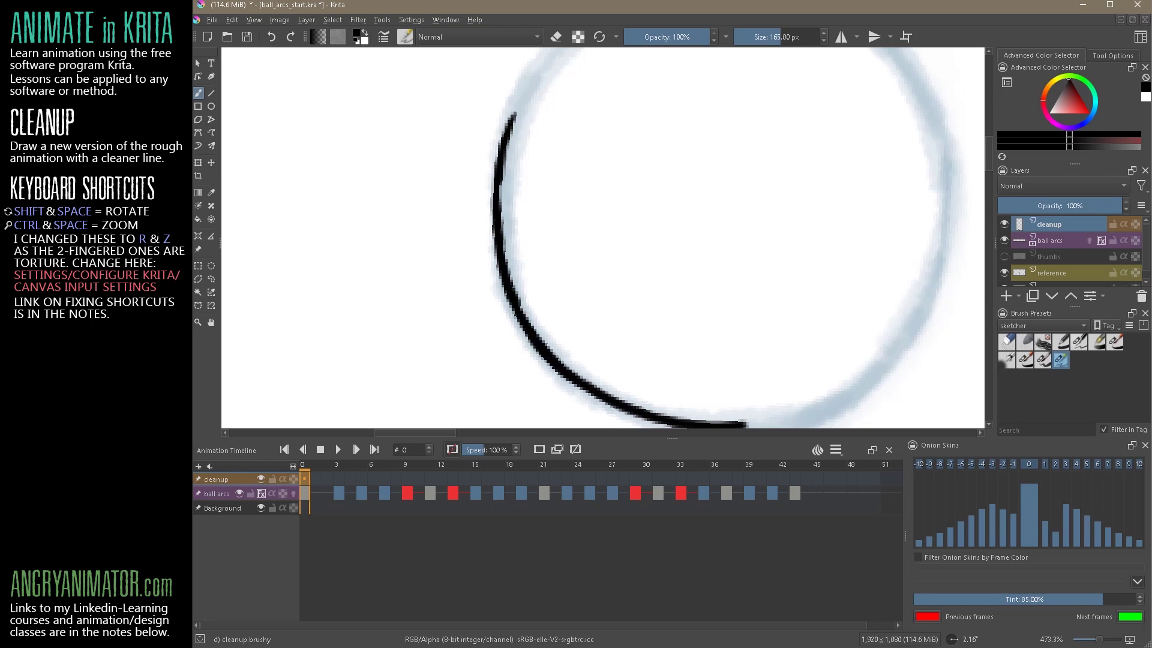
left_click_drag(612, 242, 587, 343)
left_click_drag(737, 333, 751, 228)
Step: Undo the stray vertical stroke and extend the outline along the bottom and up the upper-left arc
key("ctrl+z")
mouse_move(745, 272)
left_mouse_down()
mouse_move(772, 196)
mouse_move(668, 277)
mouse_move(513, 200)
mouse_move(513, 297)
mouse_move(569, 393)
left_mouse_up()
left_click_drag(585, 316, 555, 430)
mouse_move(498, 253)
left_mouse_down()
mouse_move(543, 189)
mouse_move(608, 141)
left_mouse_up()
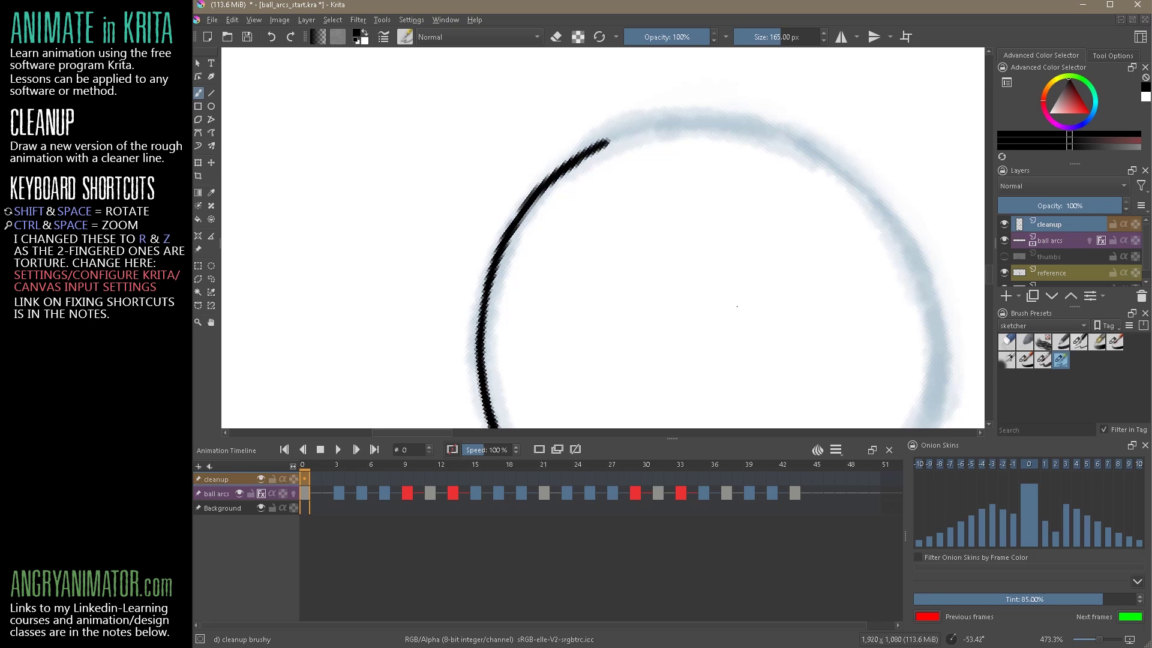
Step: Trace down the circle's left arc until its gap is filled, then reset the canvas rotation
mouse_move(737, 306)
left_mouse_down()
mouse_move(738, 144)
mouse_move(679, 216)
mouse_move(469, 213)
mouse_move(497, 231)
mouse_move(530, 366)
mouse_move(727, 204)
left_mouse_up()
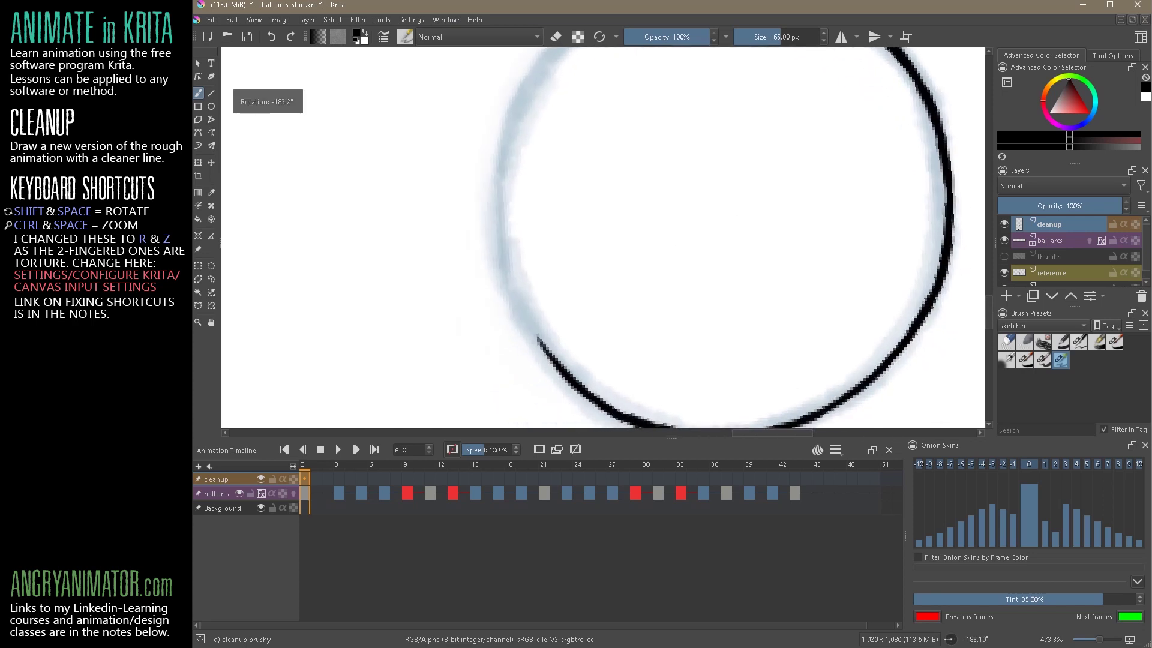
mouse_move(499, 187)
left_mouse_down()
mouse_move(509, 267)
mouse_move(564, 379)
left_mouse_up()
left_click_drag(576, 272, 577, 360)
left_click_drag(732, 278, 726, 183)
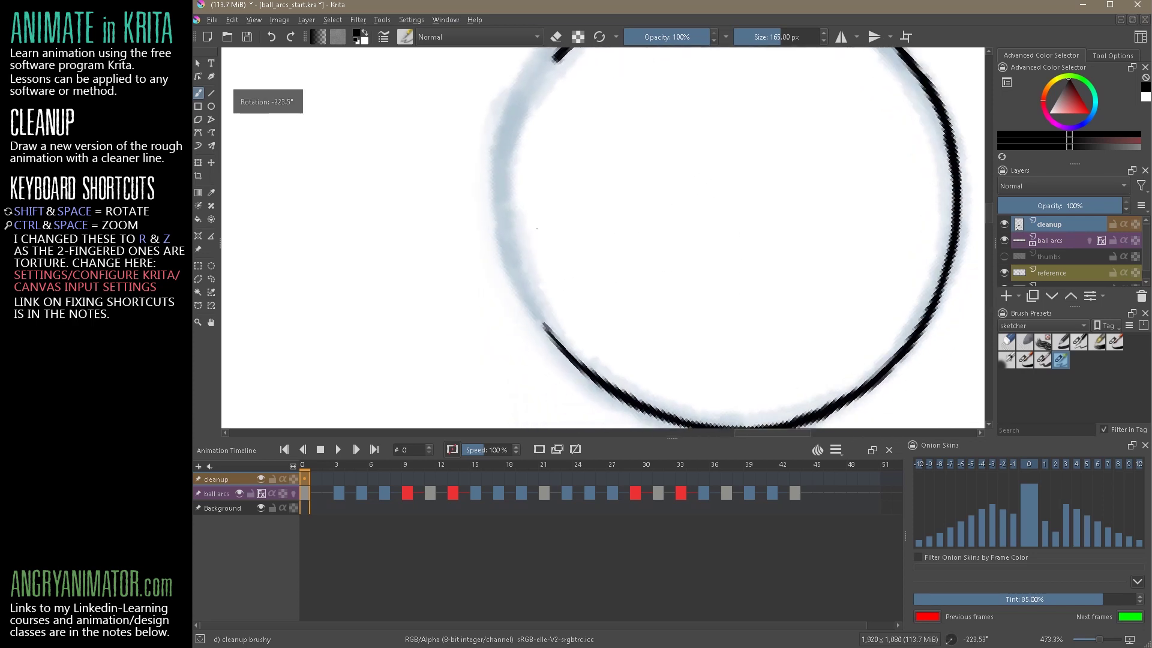
mouse_move(508, 192)
left_mouse_down()
mouse_move(528, 287)
mouse_move(573, 361)
left_mouse_up()
left_click_drag(537, 165, 546, 227)
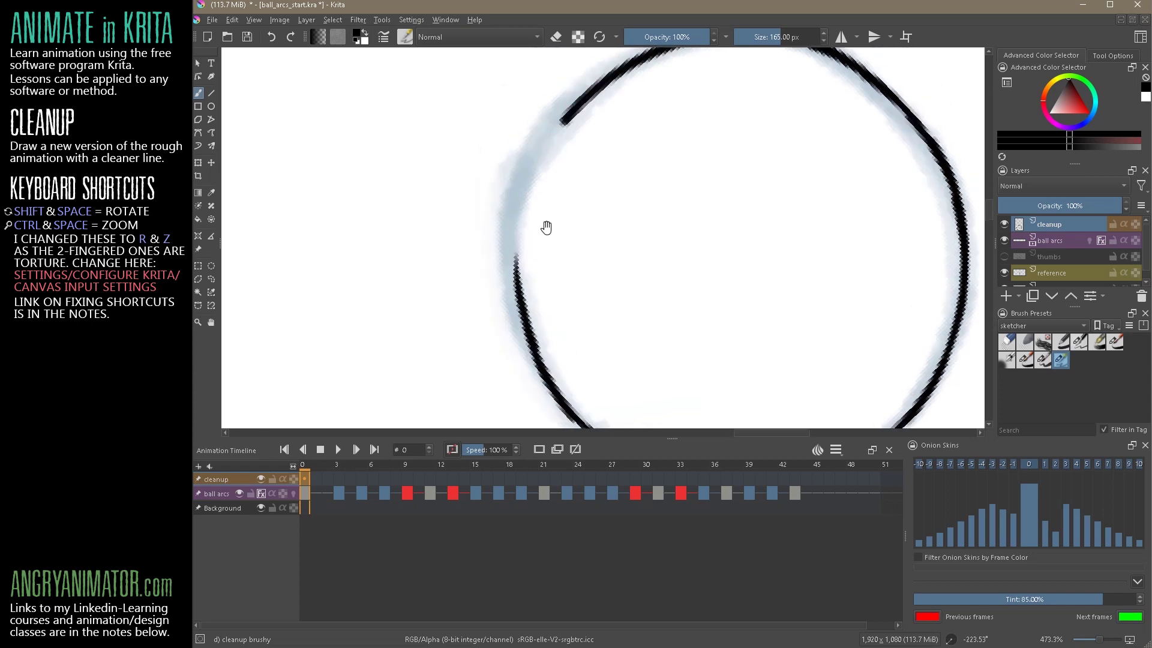
mouse_move(567, 118)
left_mouse_down()
mouse_move(526, 196)
mouse_move(516, 303)
left_mouse_up()
key("5")
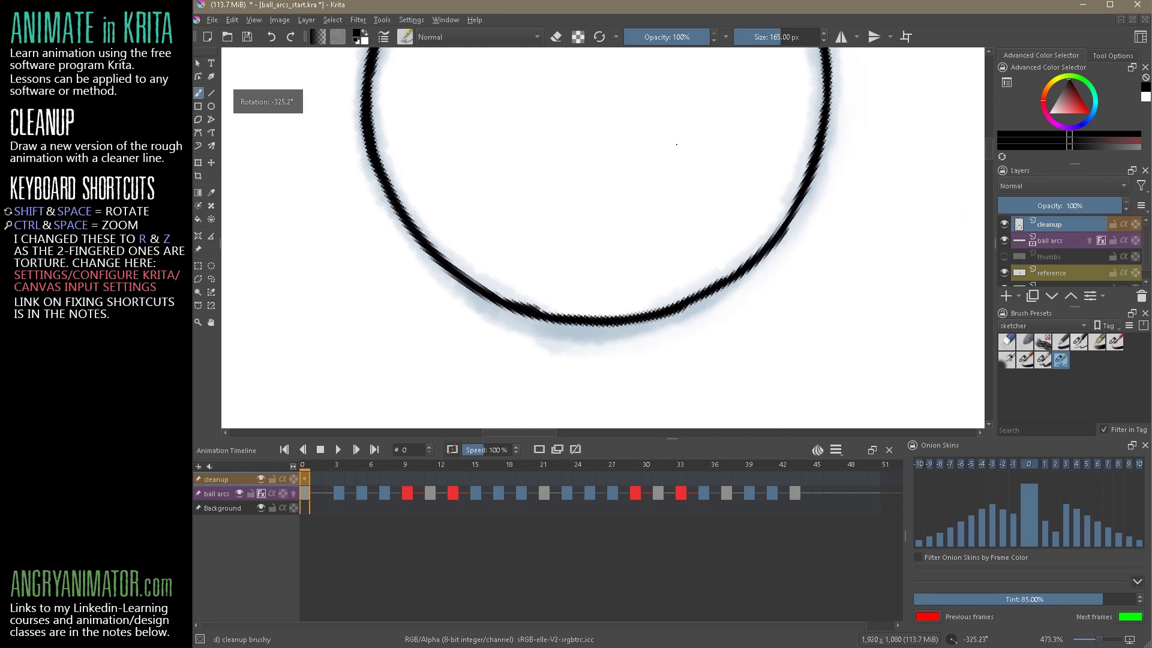
Step: Erase ragged bits off the outline's left arc and thin its lower part
left_click_drag(703, 262, 817, 239)
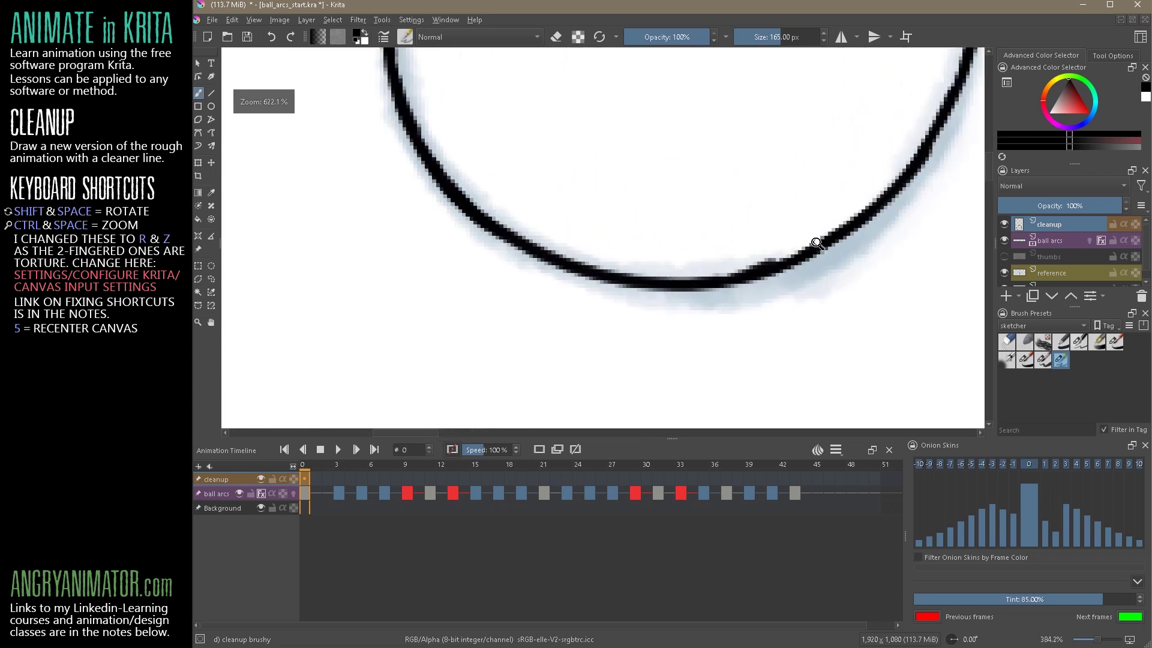
key("e")
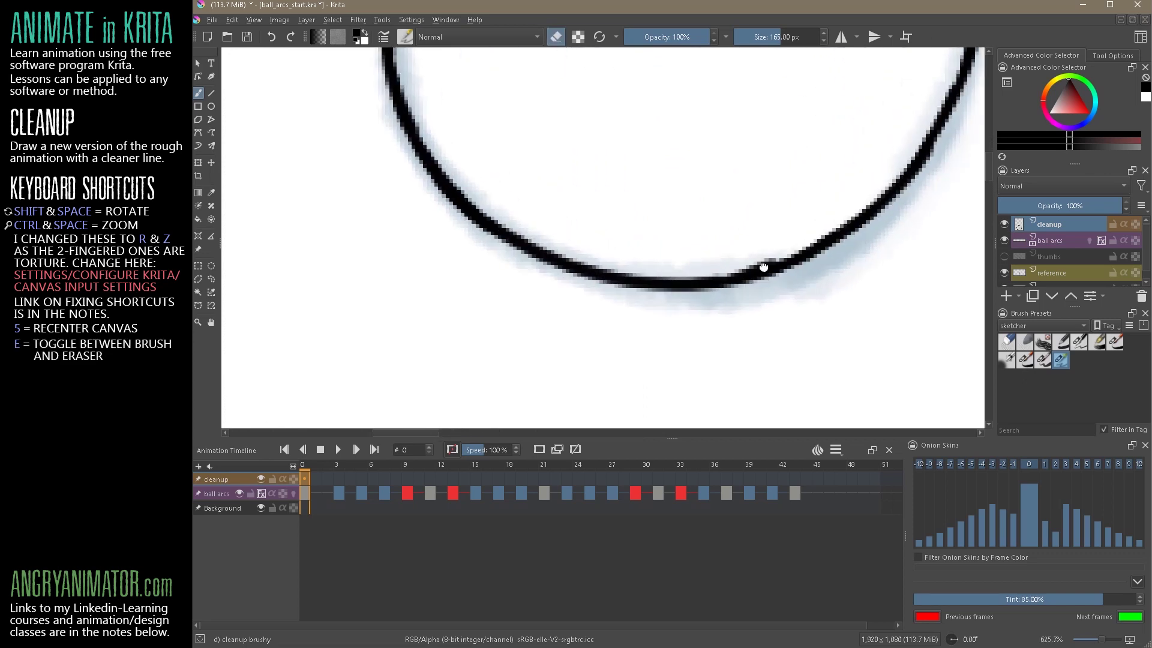
left_click_drag(764, 268, 686, 273)
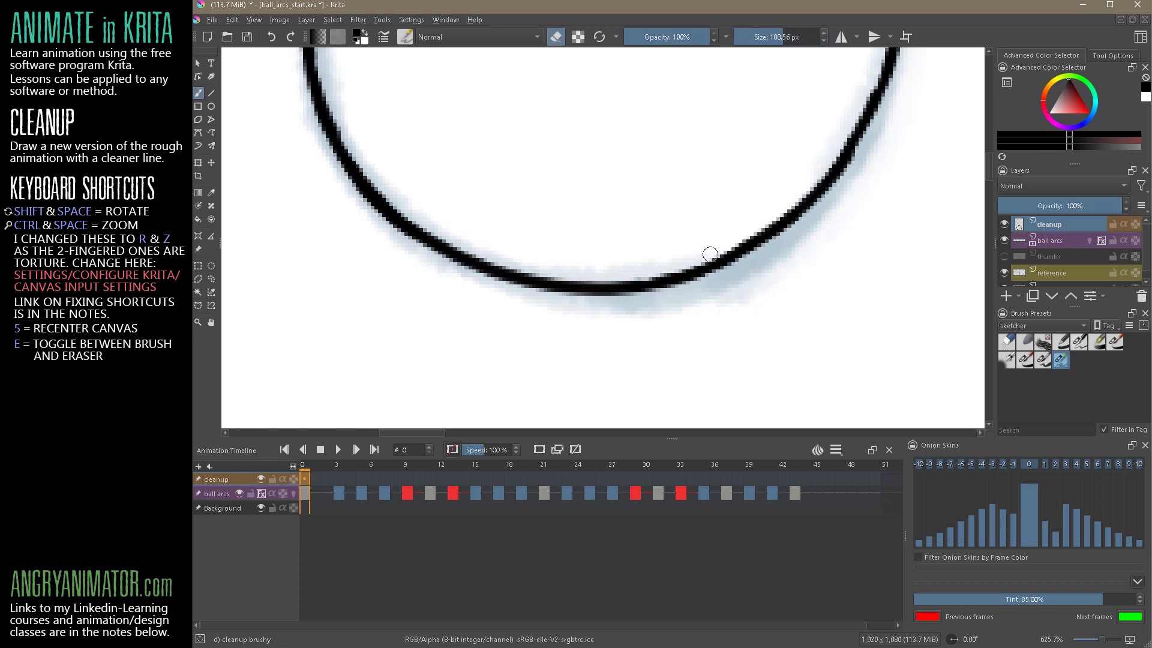
left_click_drag(852, 189, 756, 310)
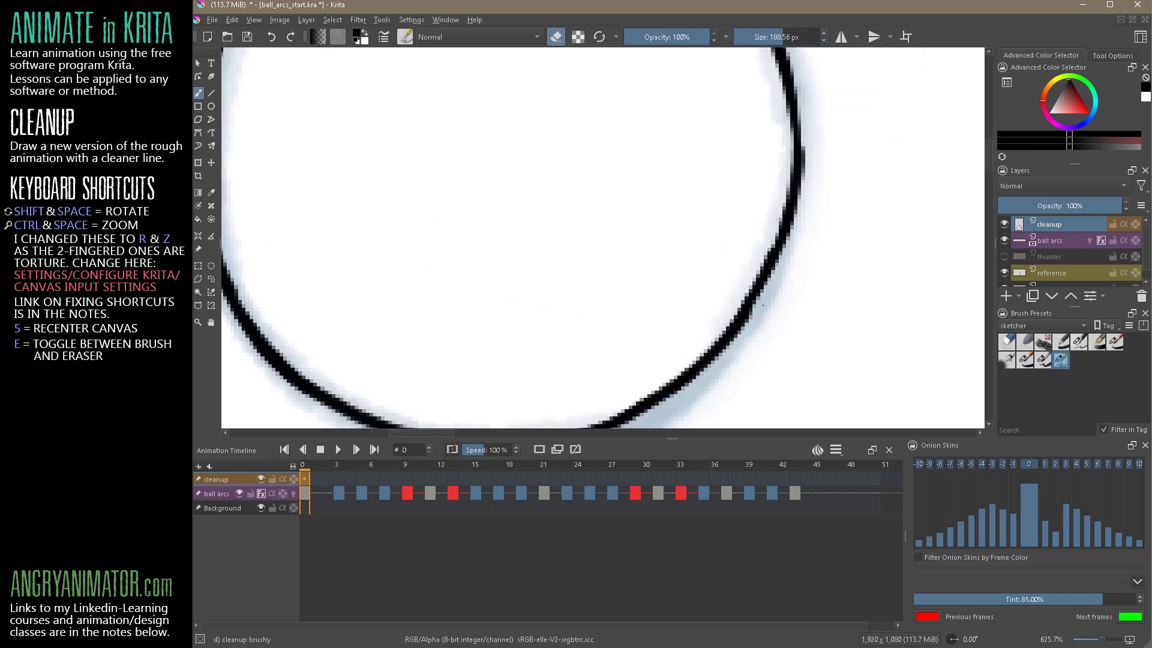
left_click_drag(805, 86, 755, 216)
left_click_drag(659, 211, 692, 273)
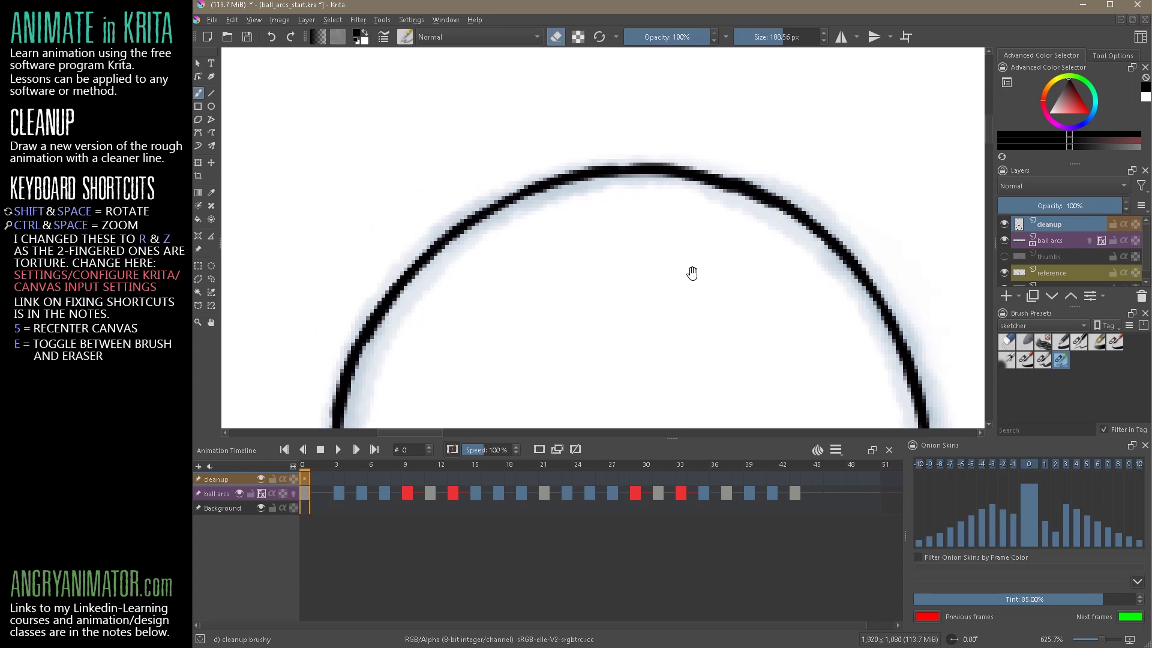
left_click_drag(713, 319, 648, 285)
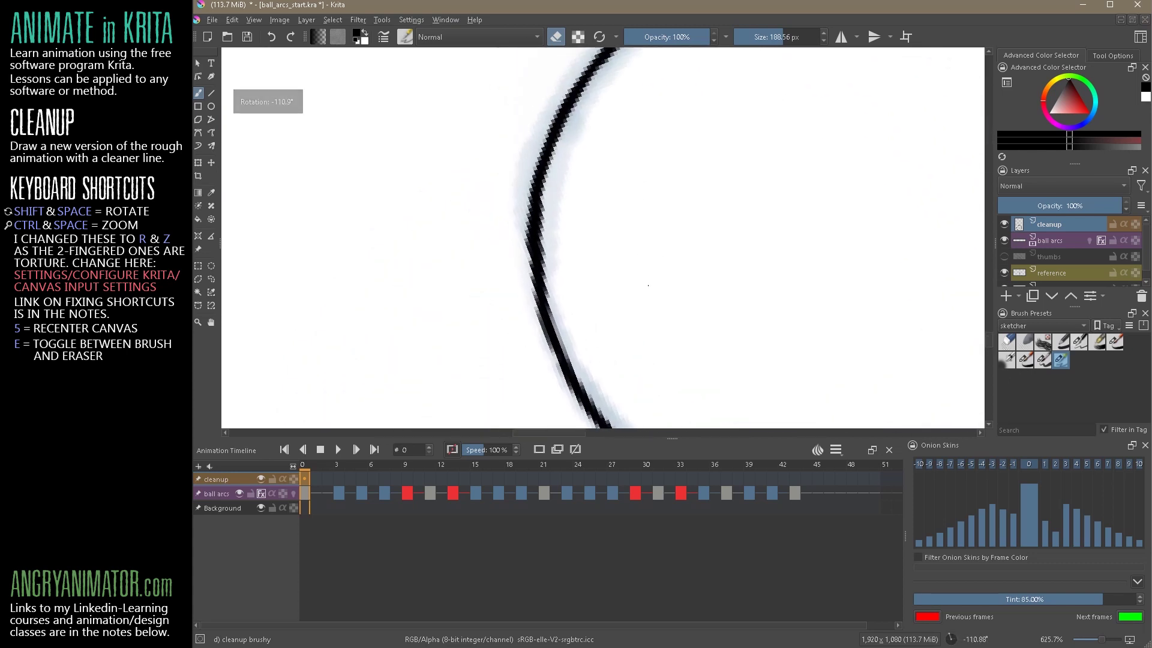
key("e")
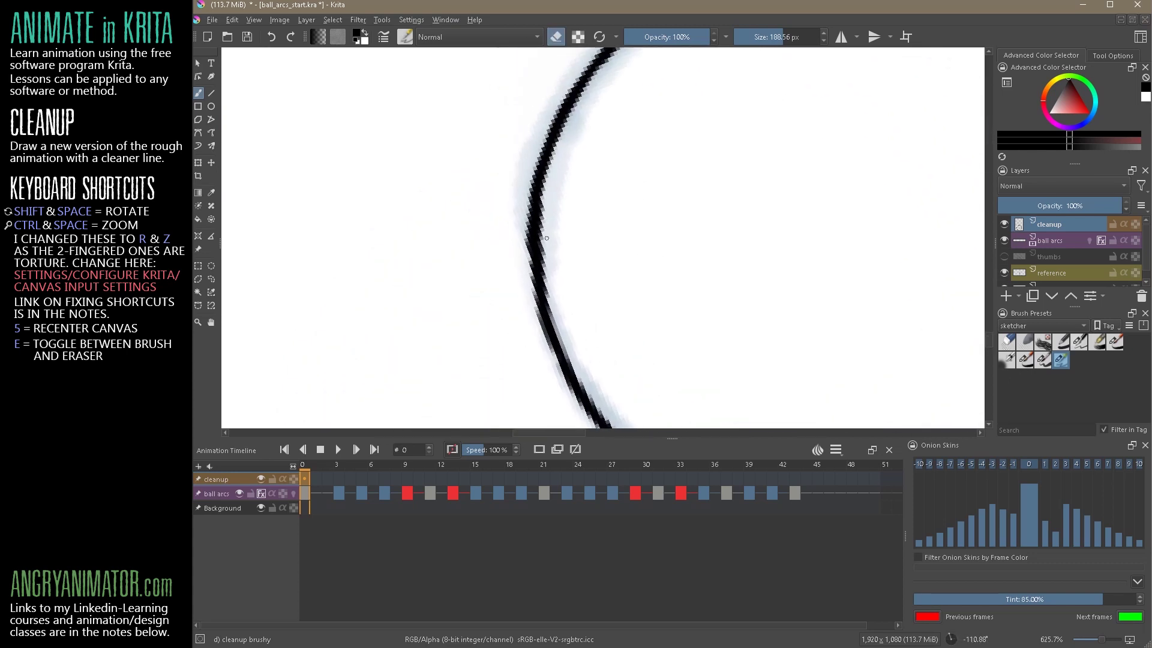
left_click_drag(546, 238, 551, 272)
mouse_move(546, 277)
left_mouse_down()
mouse_move(577, 375)
mouse_move(604, 408)
left_mouse_up()
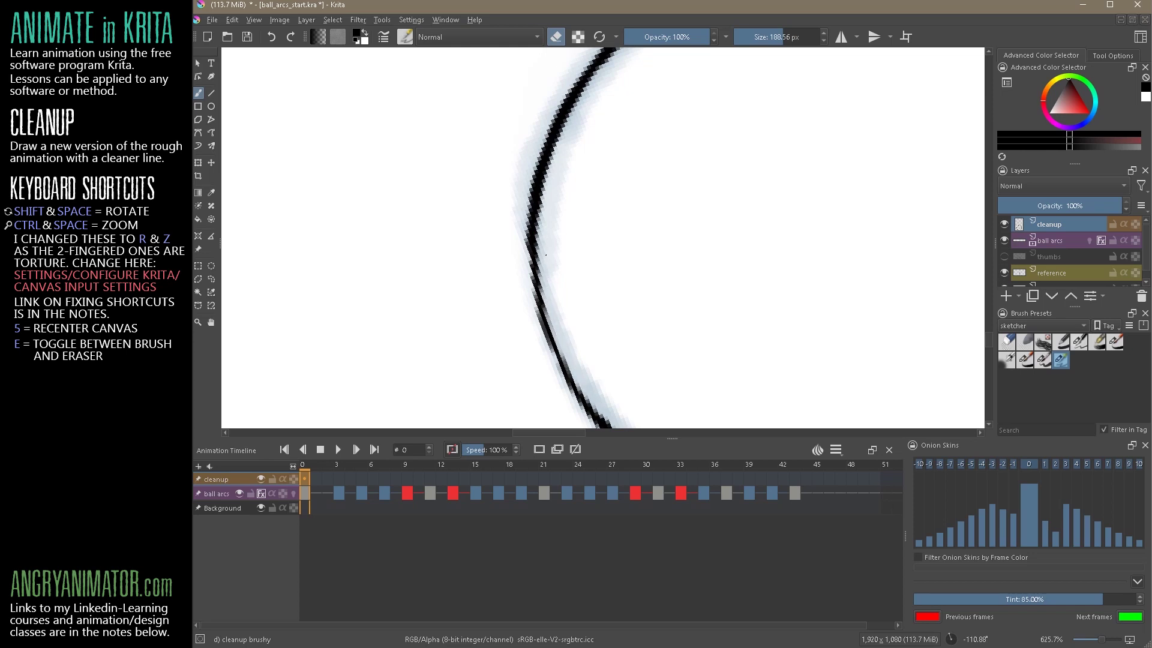
Step: Thin the inner edge of the outline's bottom curve with the eraser, undoing a stray stroke
key("e")
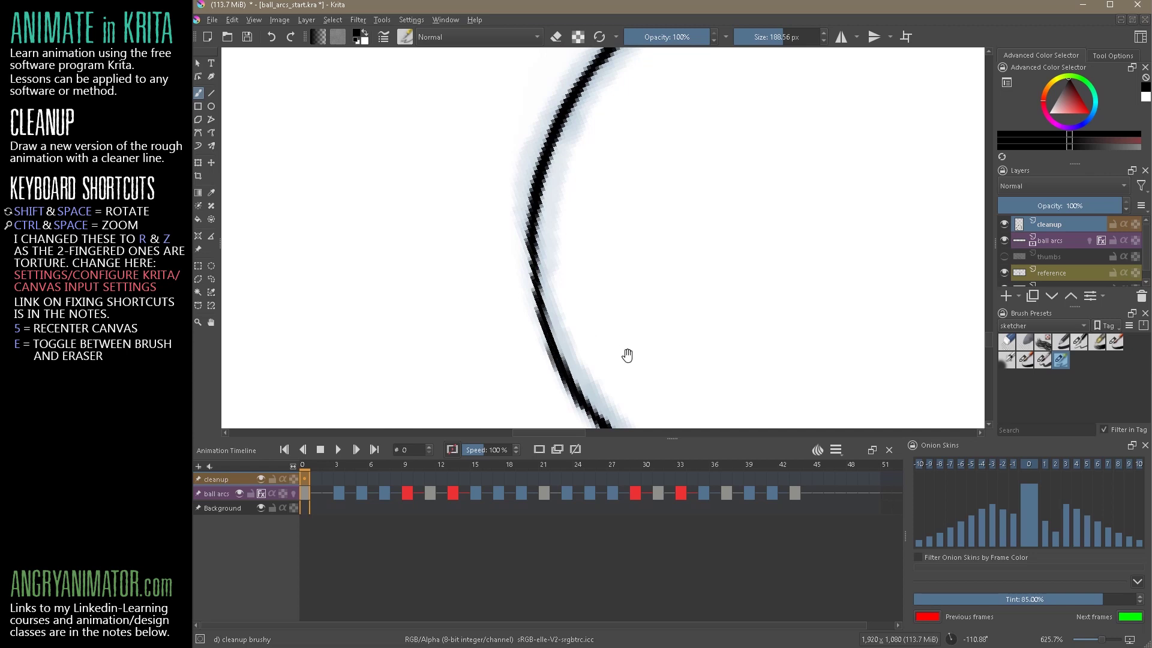
left_click_drag(624, 355, 540, 191)
left_click_drag(628, 190, 604, 125)
key("e")
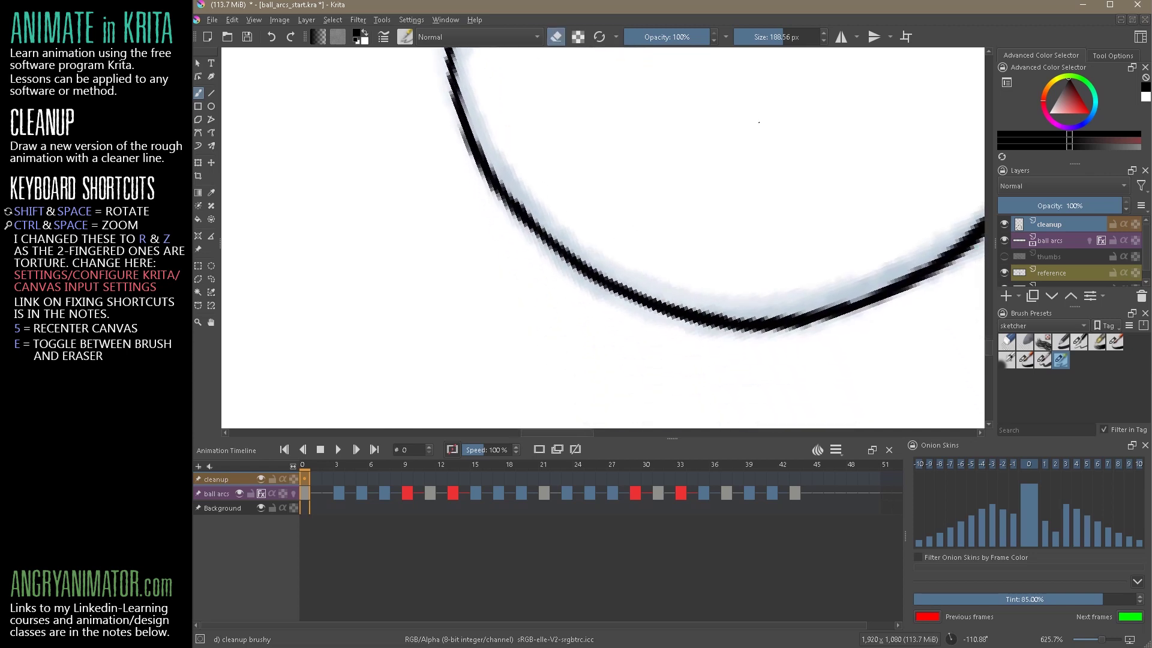
key("e")
left_click_drag(789, 155, 780, 238)
key("ctrl+z")
mouse_move(812, 160)
left_mouse_down()
mouse_move(712, 340)
mouse_move(593, 188)
left_mouse_up()
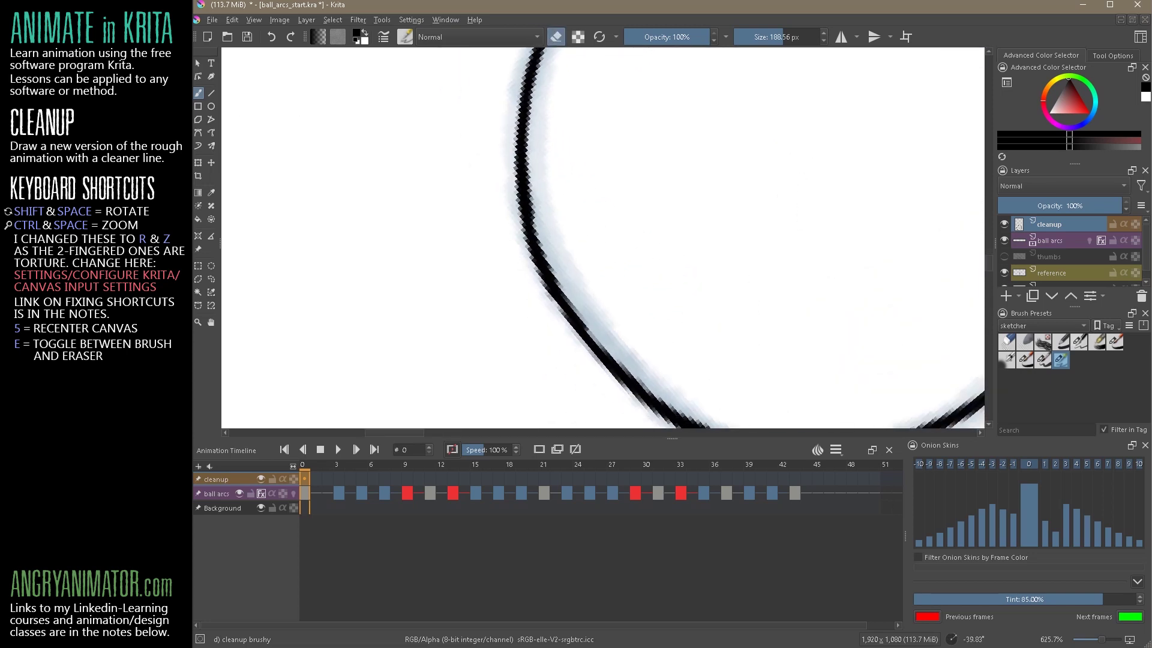
left_click_drag(564, 300, 622, 366)
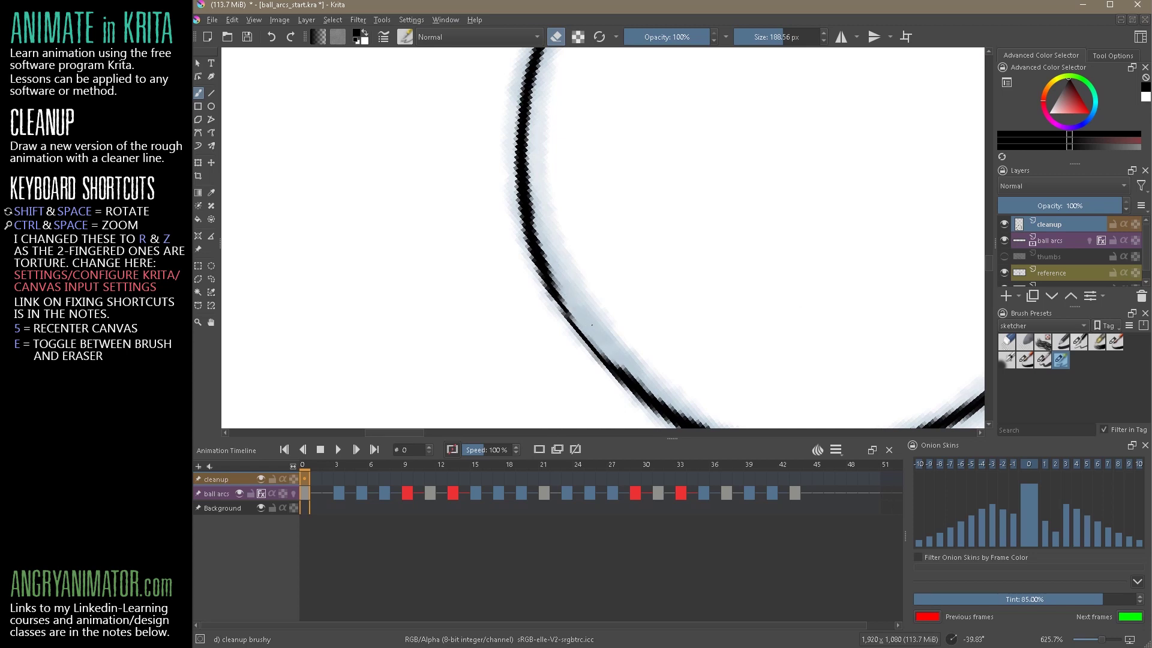
mouse_move(633, 313)
left_mouse_down()
mouse_move(618, 286)
mouse_move(583, 325)
left_mouse_up()
key("e")
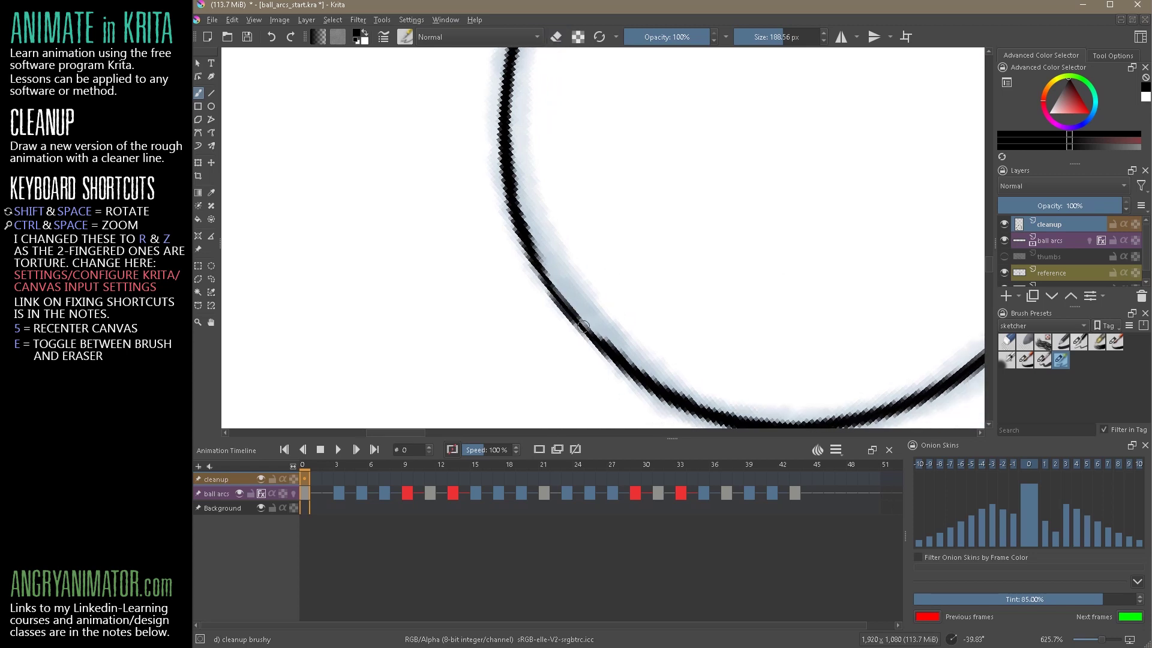
Step: Thicken the circle's upper-left arc and trace a cleaner, thicker line down the arc
left_click_drag(750, 261, 613, 370)
left_click_drag(807, 326, 703, 207)
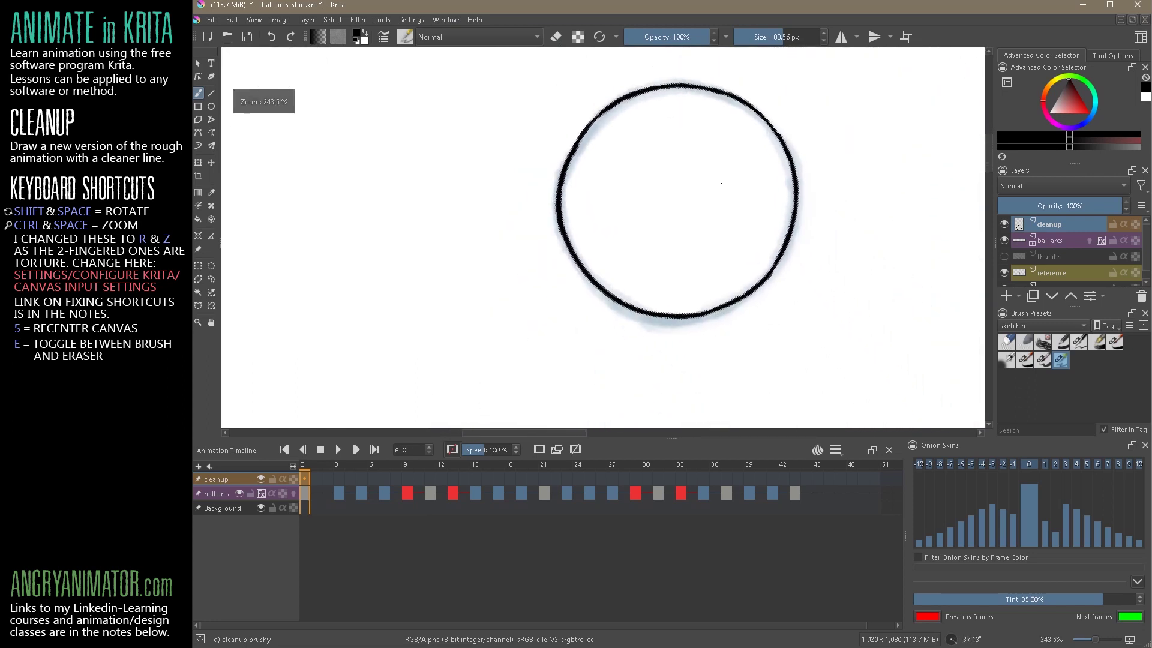
left_click_drag(615, 180, 623, 128)
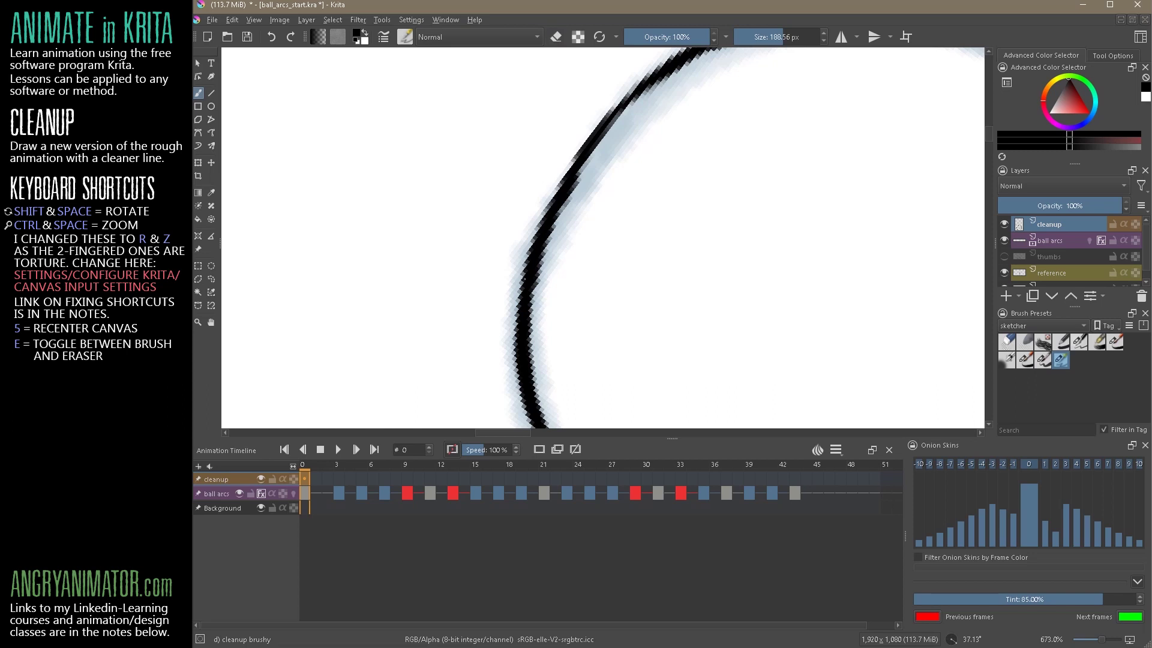
mouse_move(542, 217)
left_mouse_down()
mouse_move(607, 109)
mouse_move(597, 152)
left_mouse_up()
left_click_drag(593, 150, 662, 92)
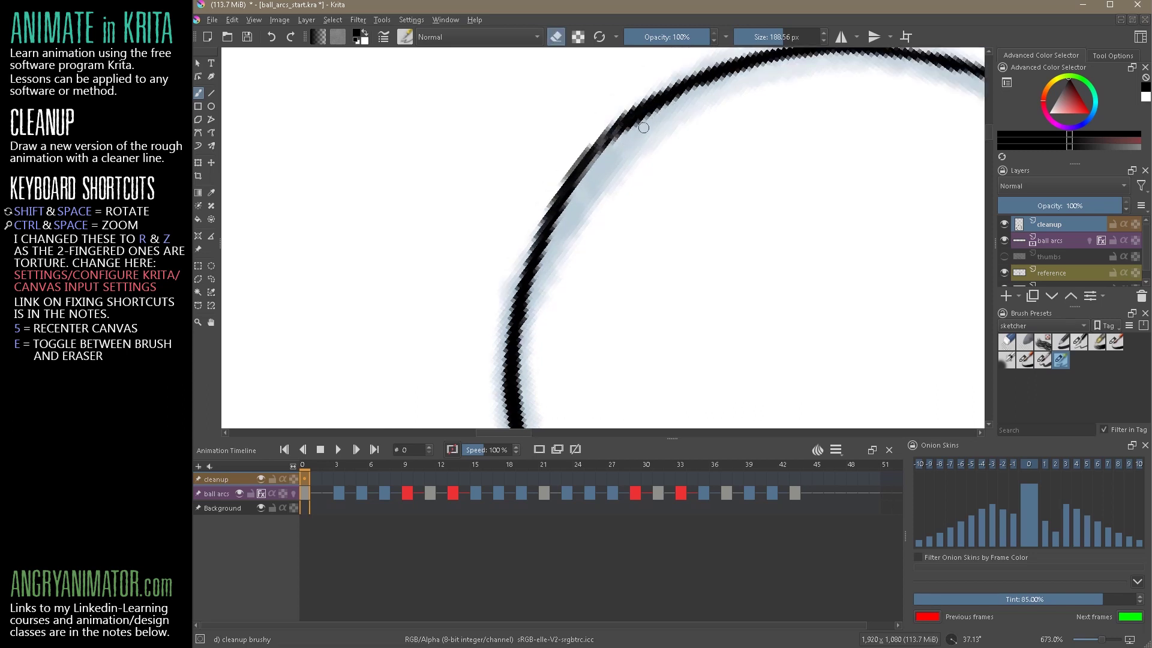
left_click_drag(710, 116, 649, 241)
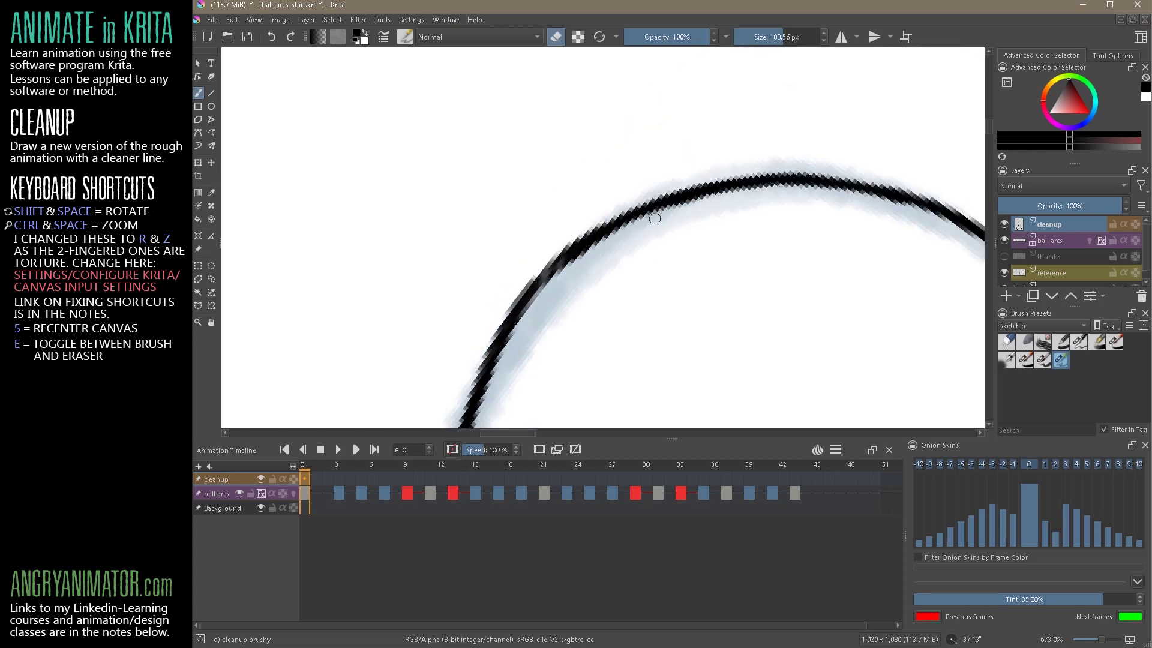
mouse_move(866, 282)
left_mouse_down()
mouse_move(702, 304)
mouse_move(818, 206)
mouse_move(723, 134)
mouse_move(786, 265)
mouse_move(727, 238)
mouse_move(528, 217)
left_mouse_up()
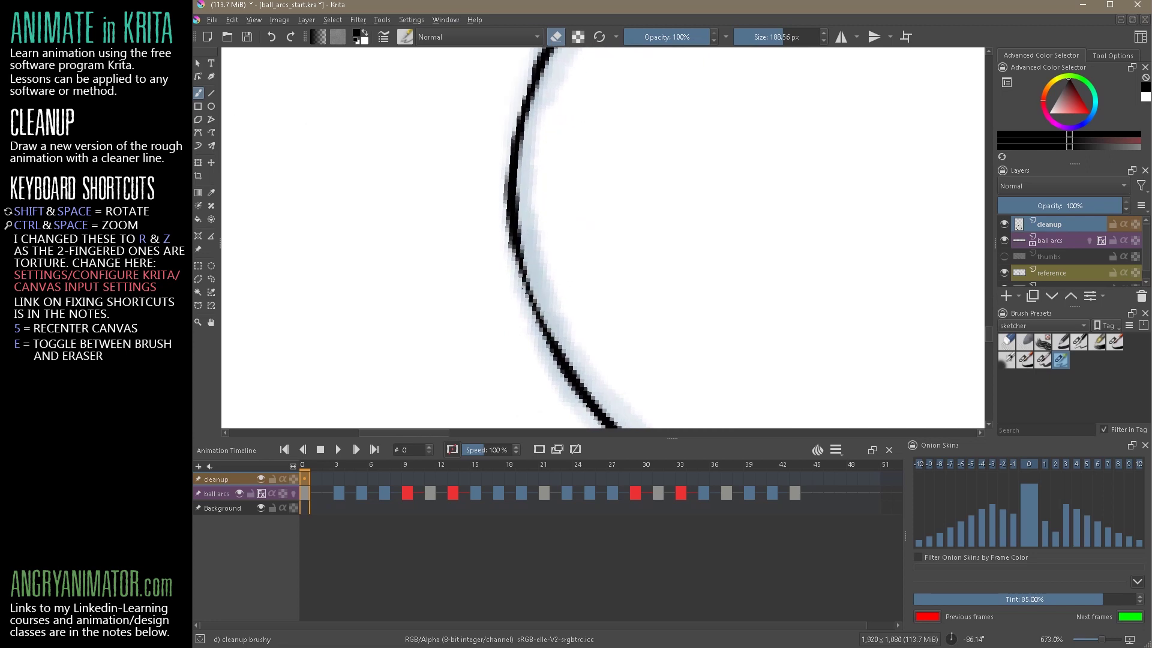
mouse_move(510, 246)
left_mouse_down()
mouse_move(522, 300)
mouse_move(585, 405)
left_mouse_up()
Step: Zoom out to check the whole circle, undo a test stroke, and reset the canvas rotation
left_click_drag(750, 279, 658, 339)
left_click_drag(822, 280, 787, 306)
left_click_drag(821, 371, 851, 354)
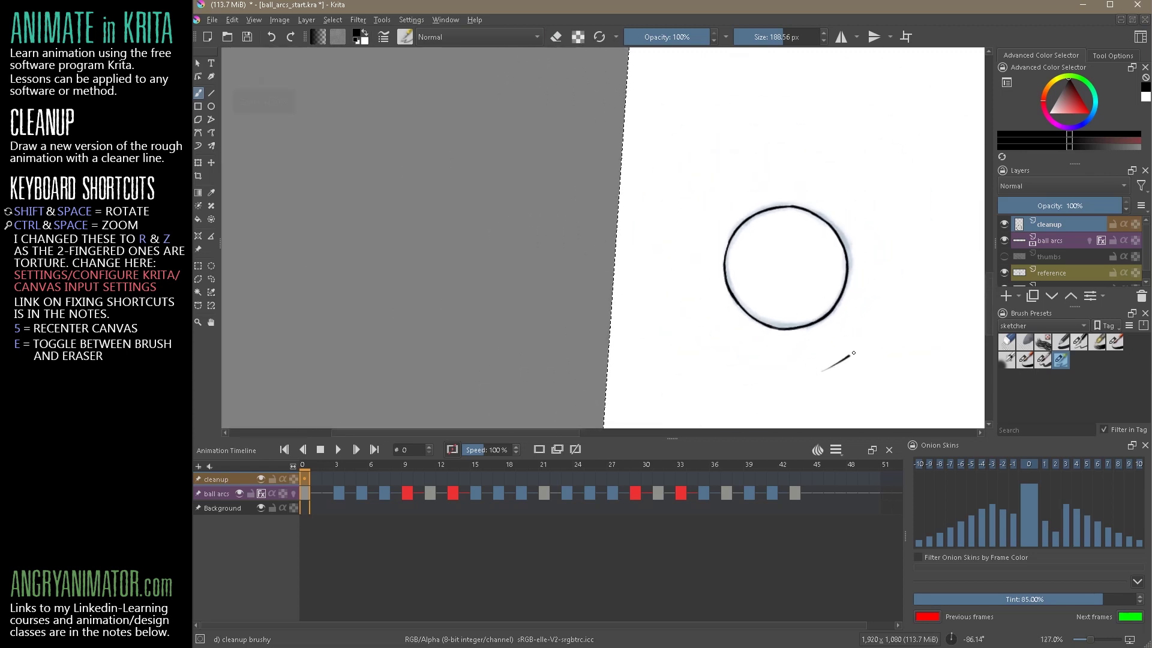
key("ctrl+z")
key("5")
Step: Redraw the circle's left edge more cleanly, then zoom out and recenter the page
left_click_drag(778, 299, 730, 49)
left_click_drag(686, 236, 774, 80)
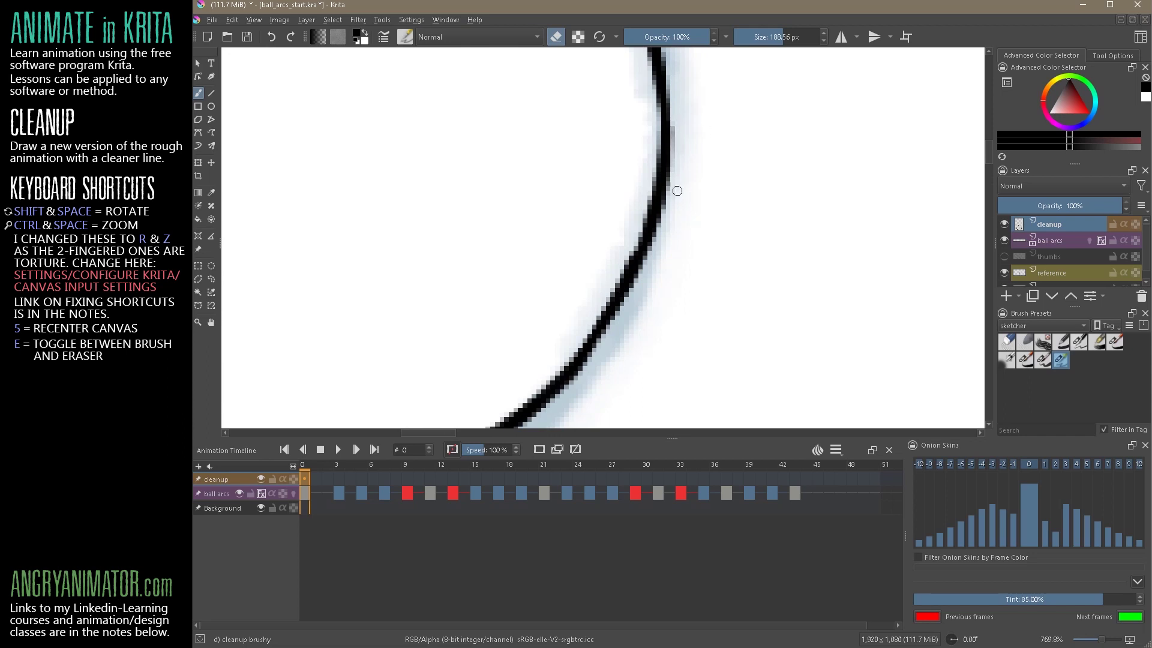
left_click_drag(755, 219, 444, 375)
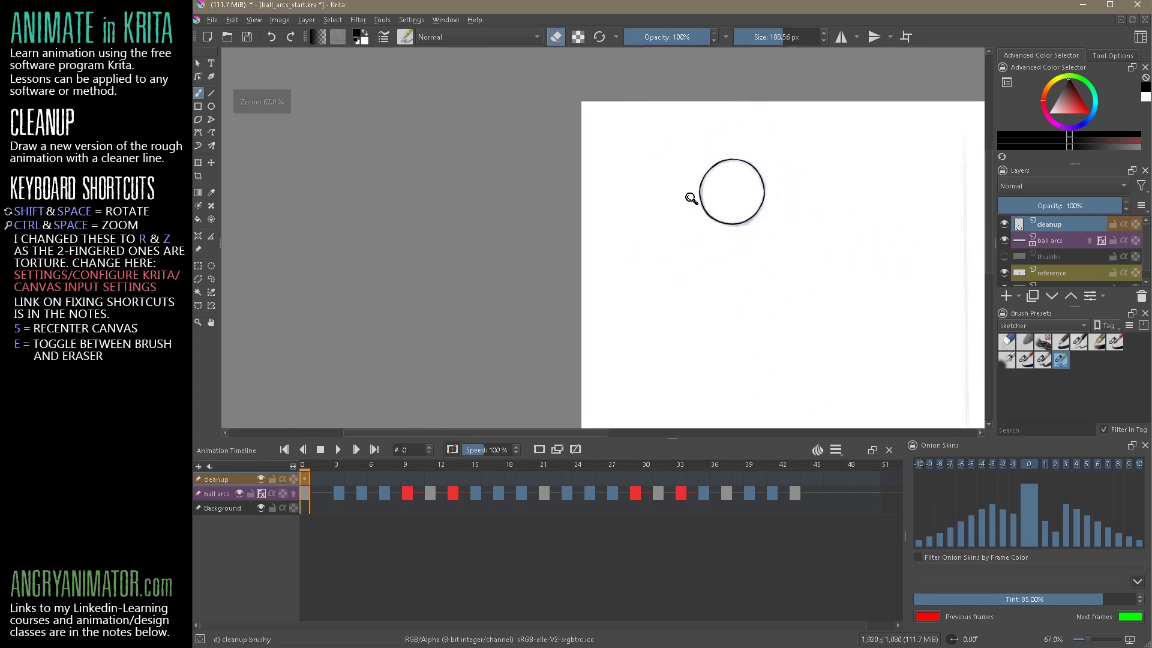
left_click_drag(714, 192, 732, 90)
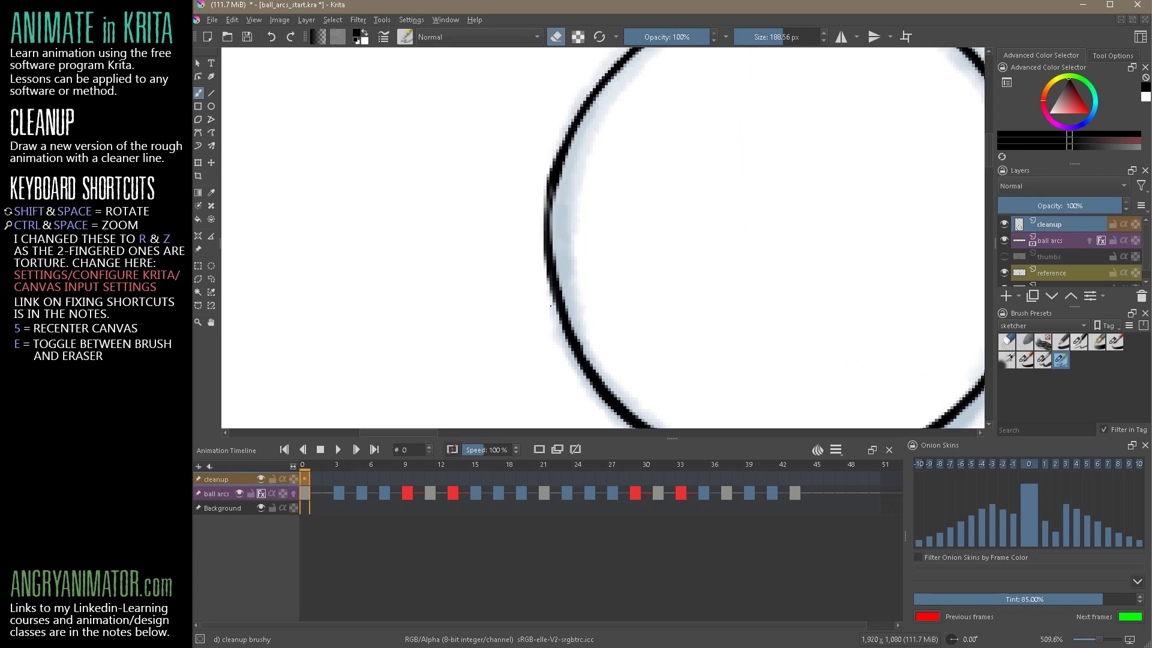
mouse_move(553, 191)
left_mouse_down()
mouse_move(550, 265)
mouse_move(578, 342)
left_mouse_up()
left_click_drag(787, 232, 783, 284)
left_click_drag(760, 287, 463, 217)
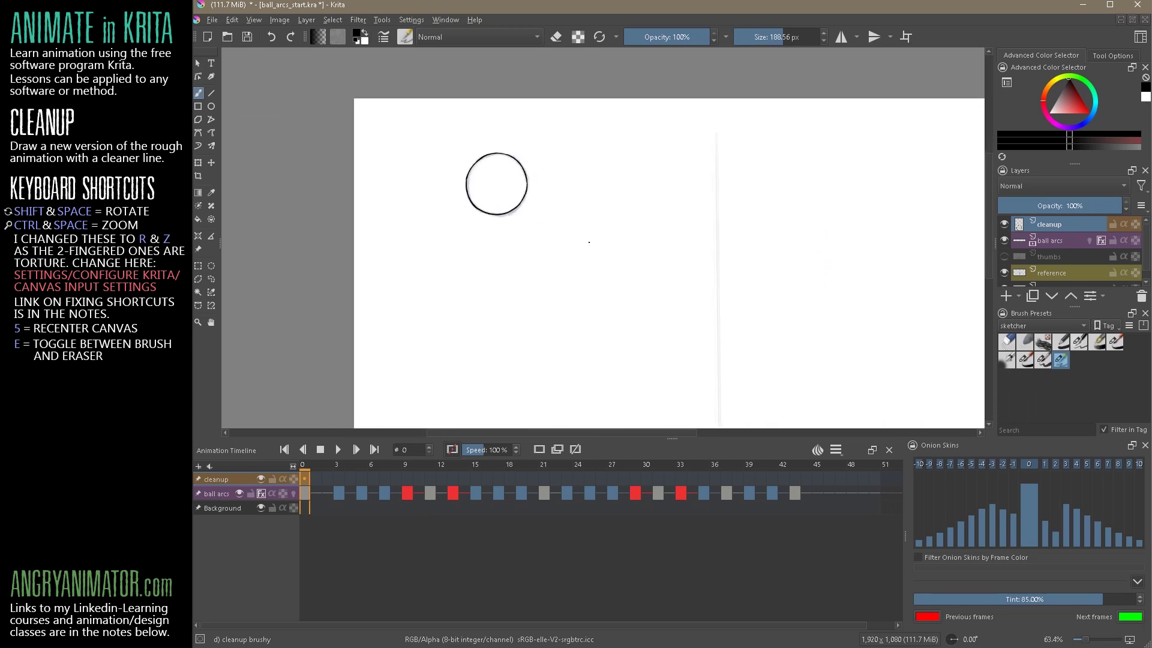
key("5")
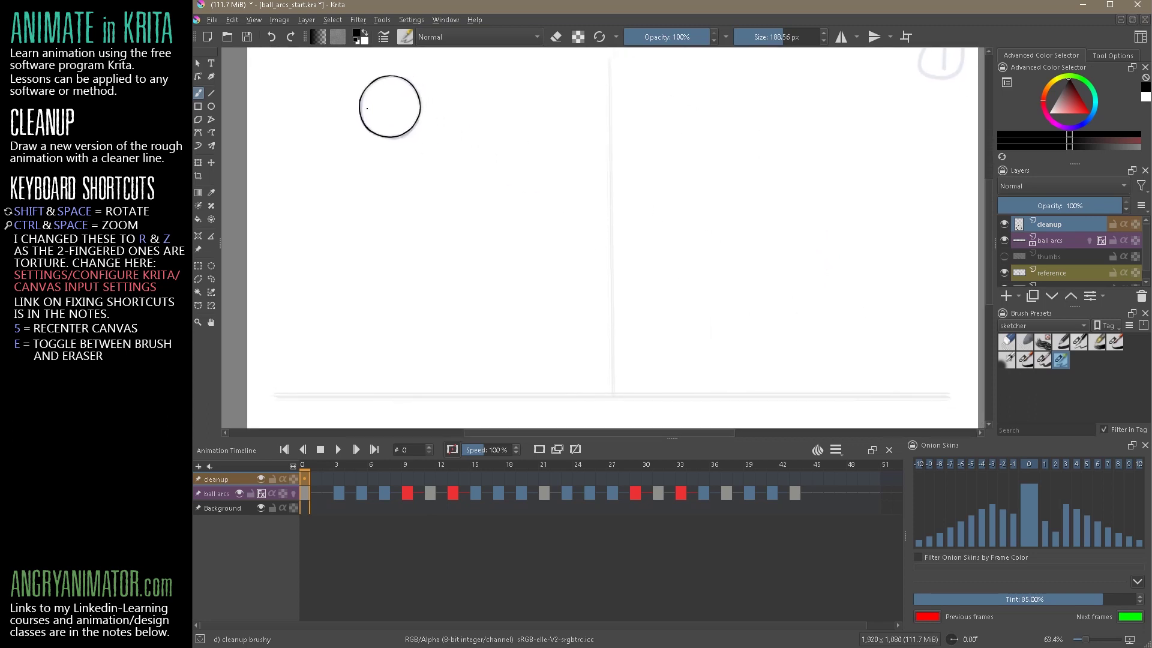
Step: Inspect the clean circle, then scrub the rough ball frames through 21 and out to frame 43
left_click_drag(366, 108, 491, 119)
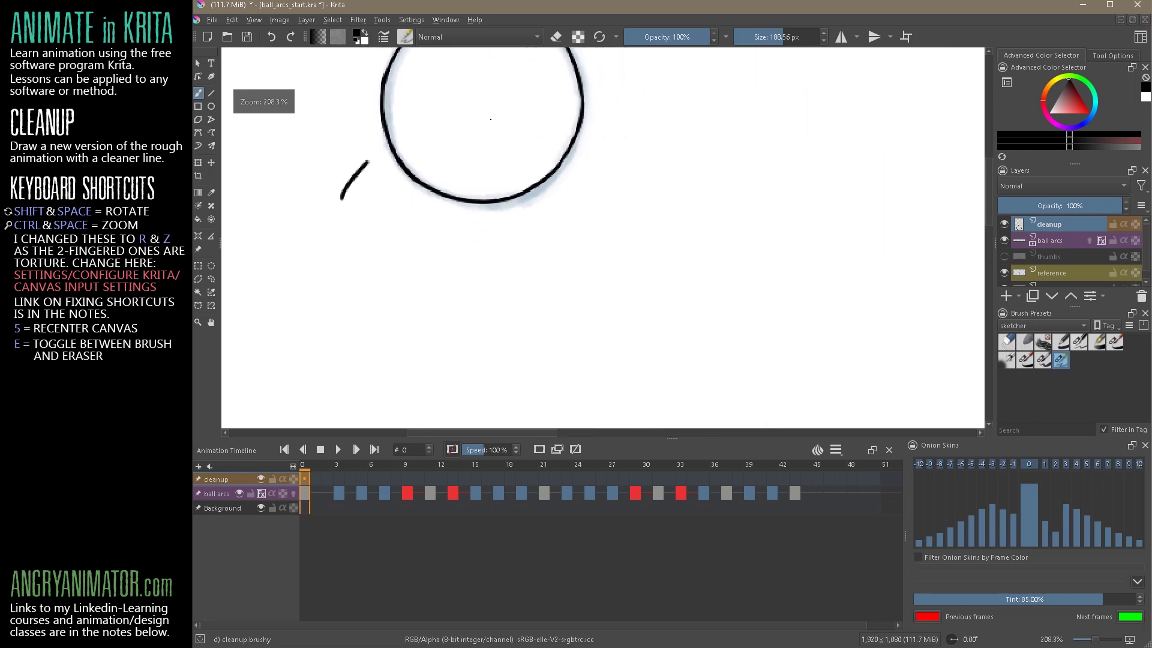
left_click_drag(637, 166, 669, 228)
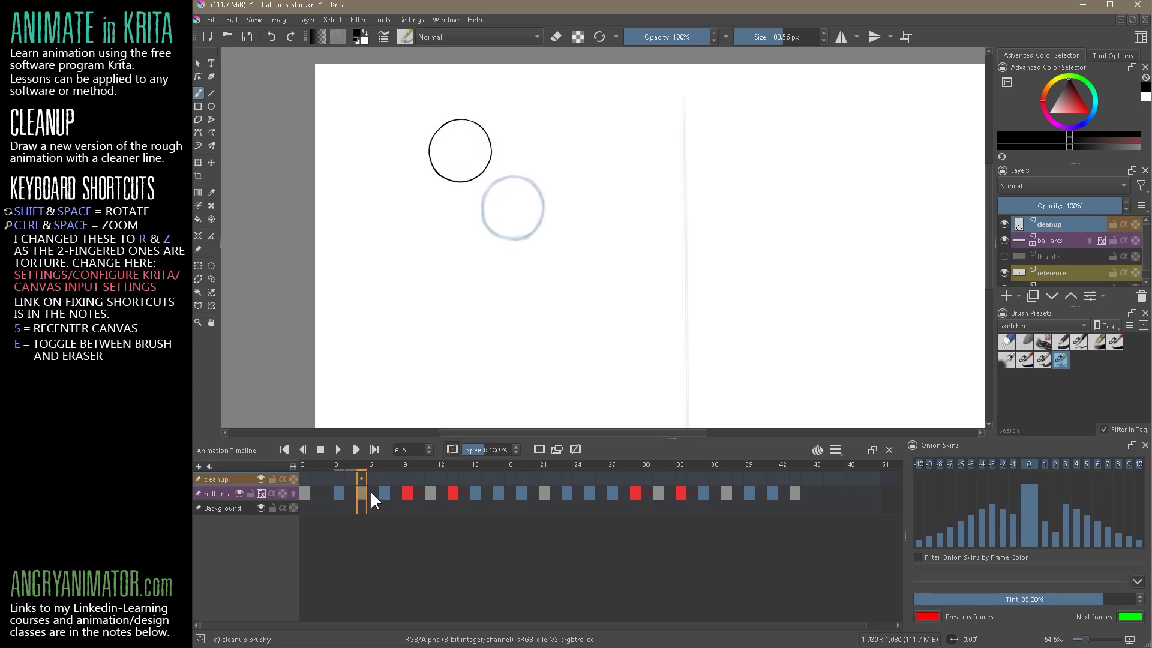
left_click_drag(370, 490, 552, 490)
left_click(304, 491)
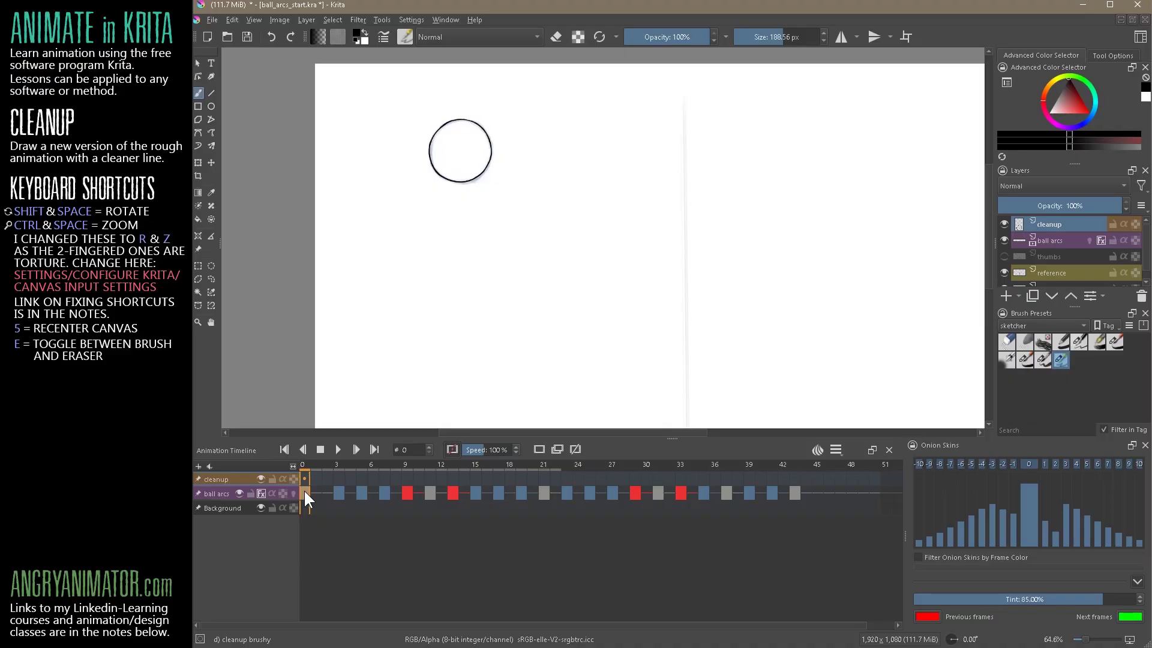
left_click_drag(303, 488, 553, 490)
left_click(658, 486)
left_click(795, 479)
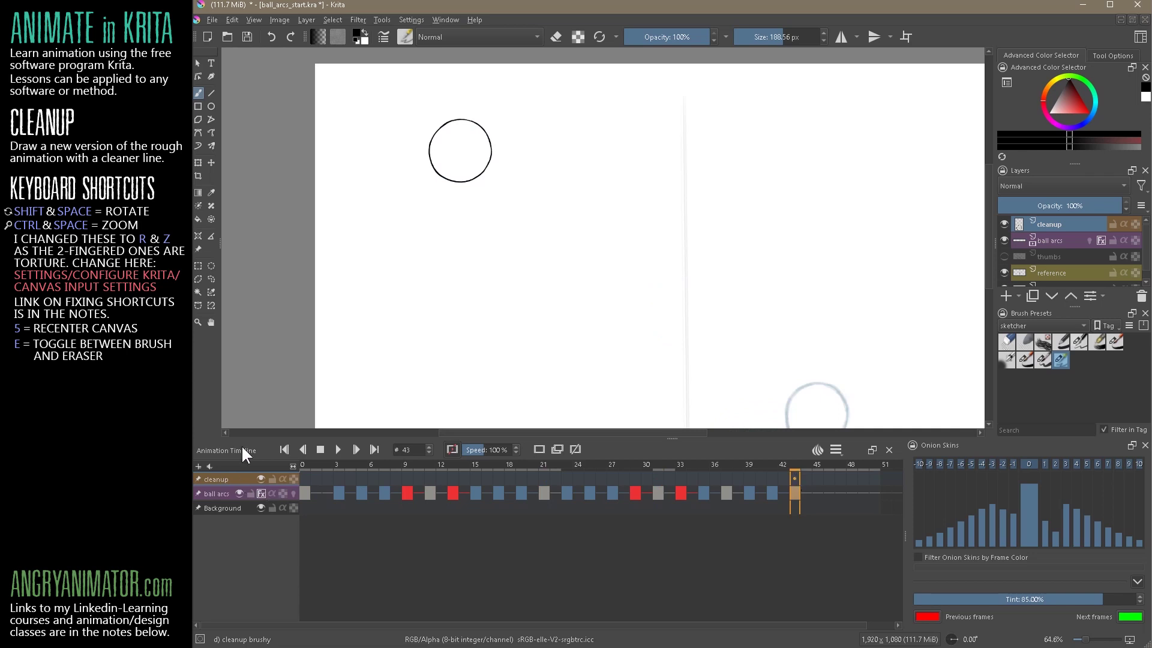
left_click(305, 477)
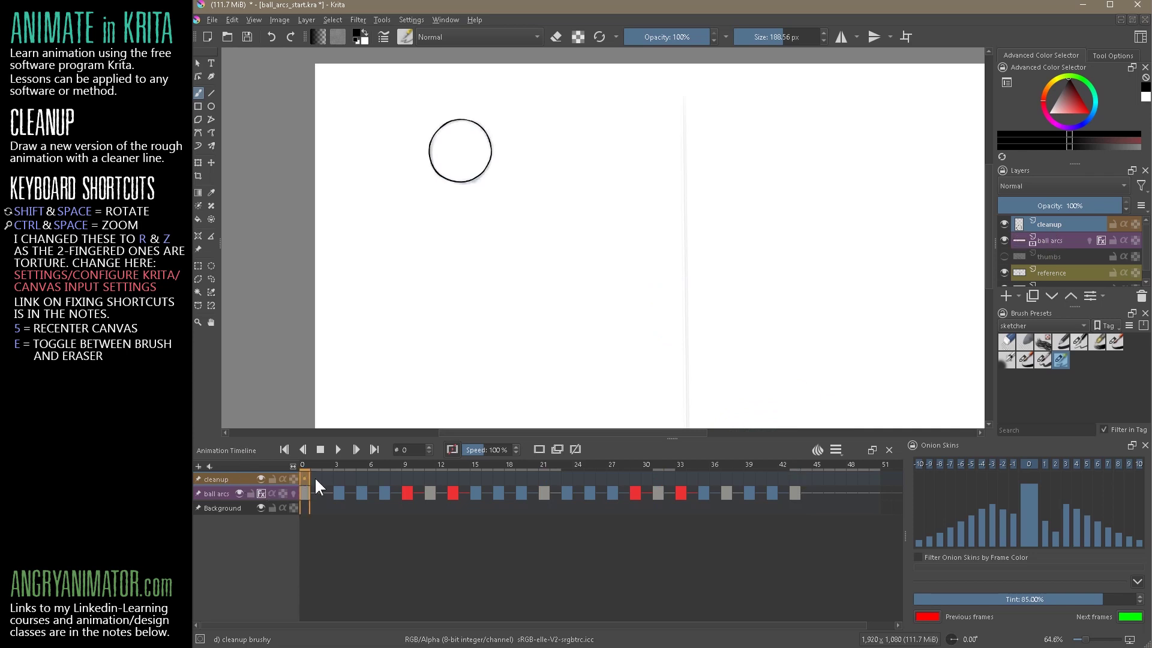
Step: Add a cleanup keyframe at frame 11 and move its clean circle onto that frame's rough ball
left_click(538, 450)
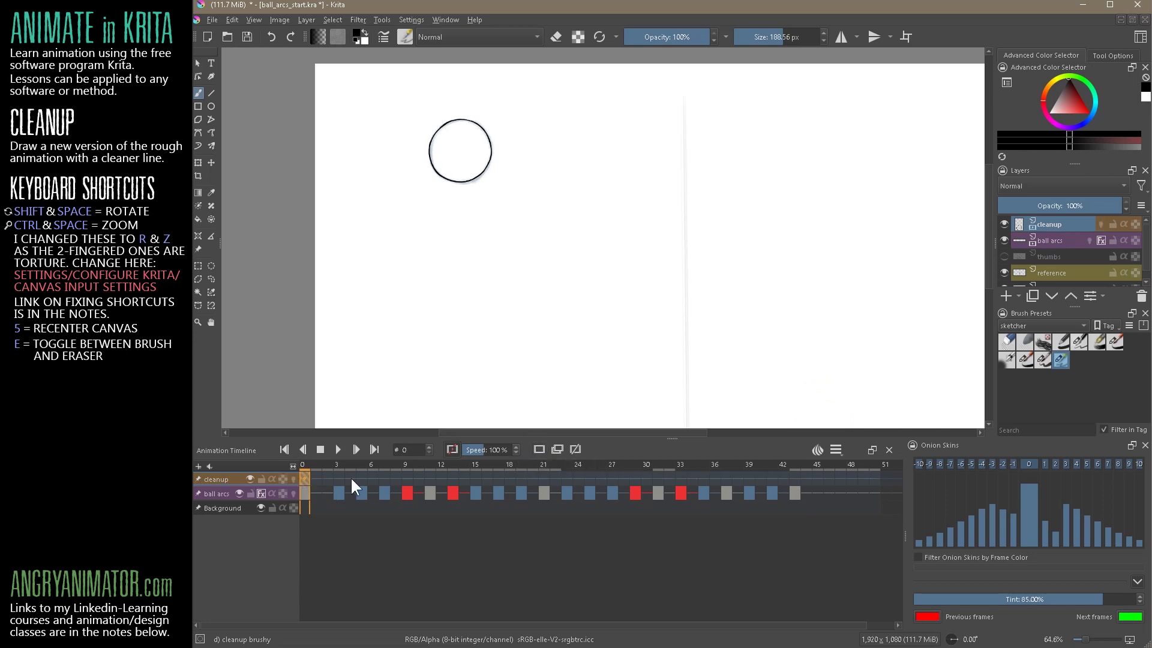
left_click(429, 478)
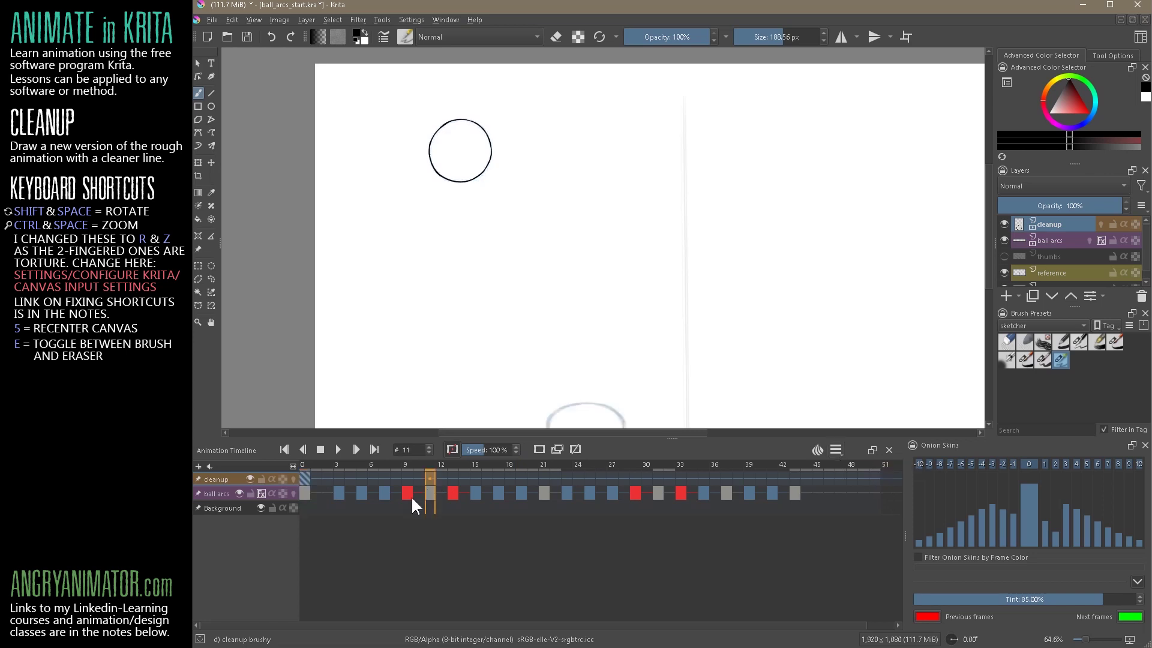
left_click_drag(753, 305, 666, 213)
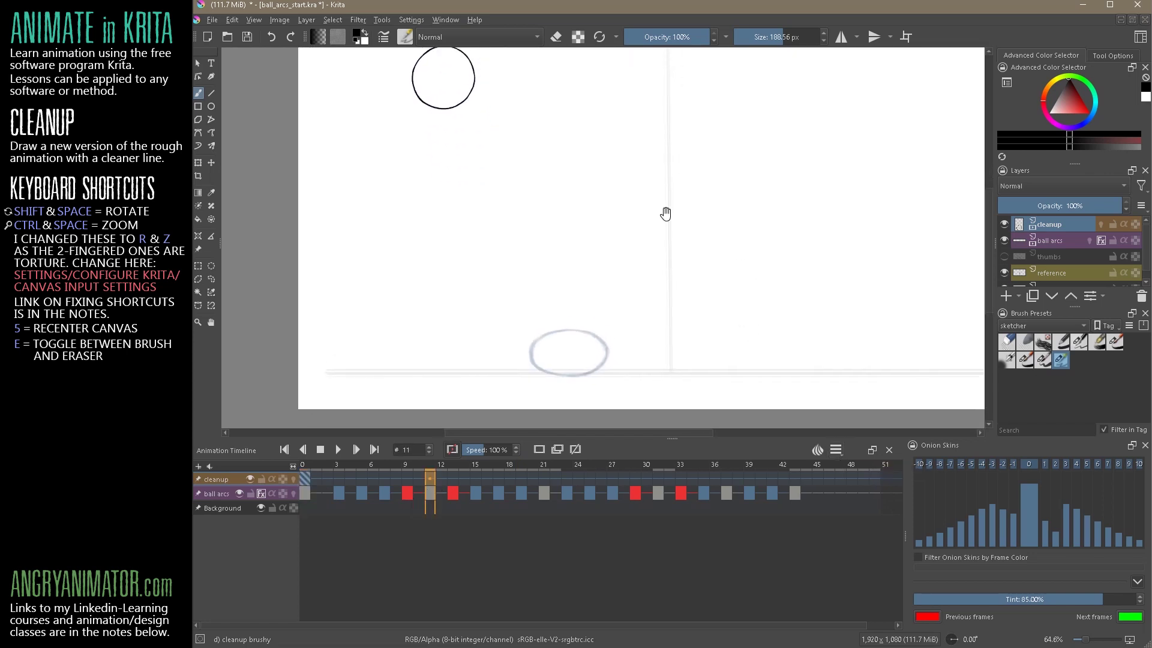
left_click(211, 160)
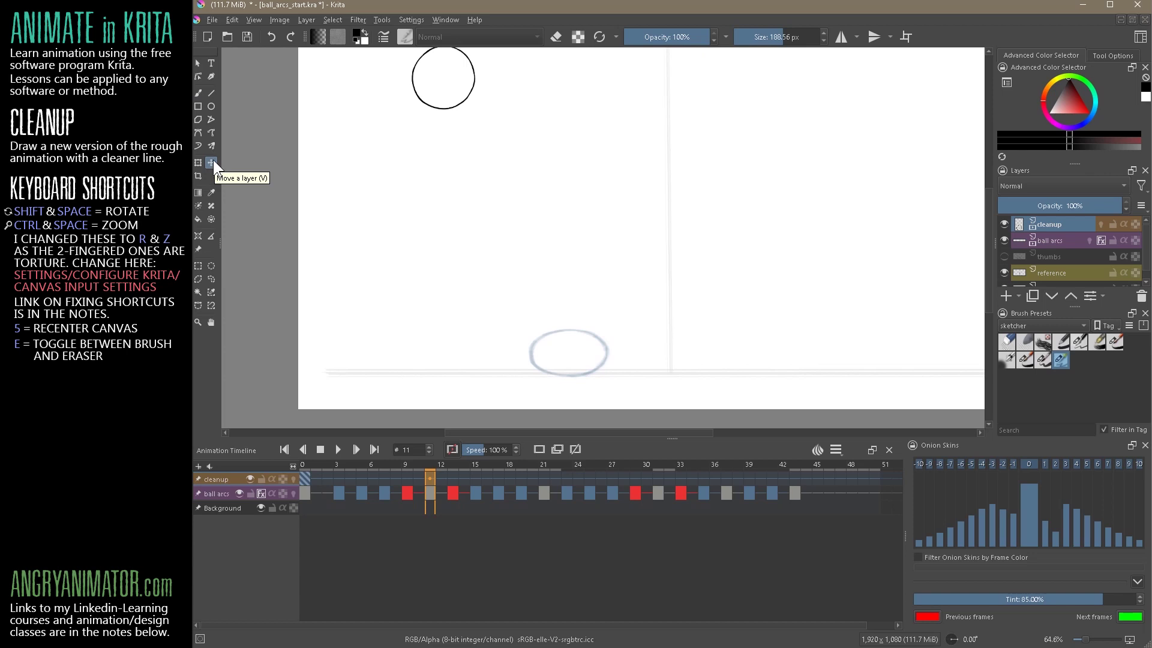
left_click_drag(466, 93, 594, 363)
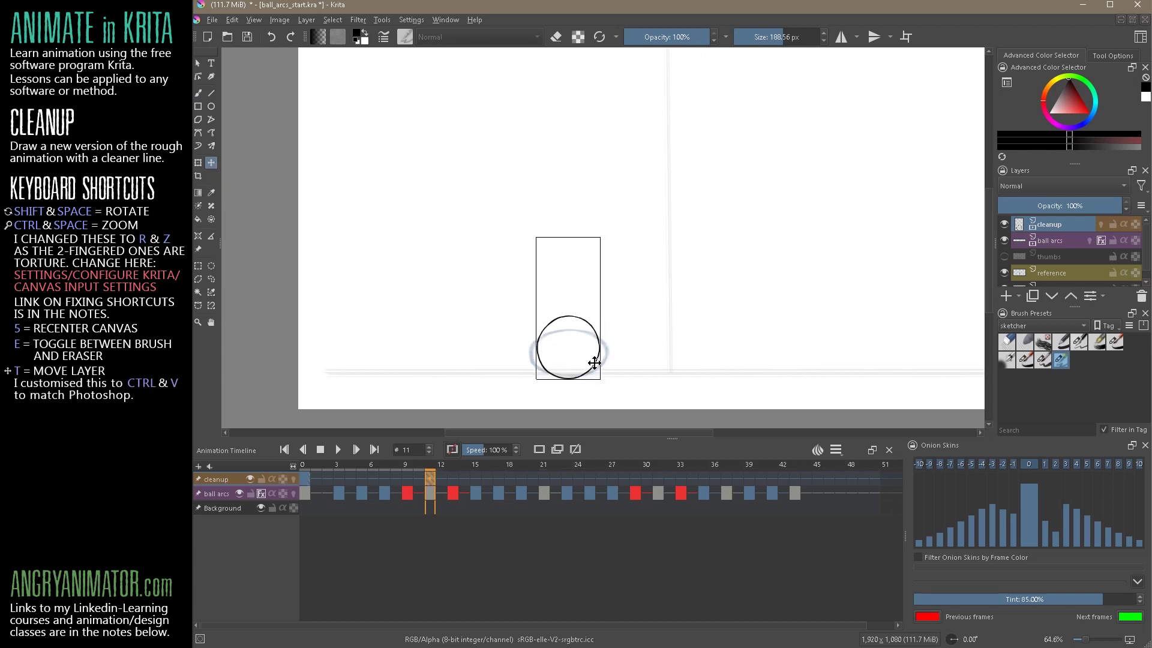
left_click(407, 493)
Step: Move the ball on frame 21 onto its onion-skin circle, undoing a stray reposition
left_click(303, 478)
left_click(430, 478)
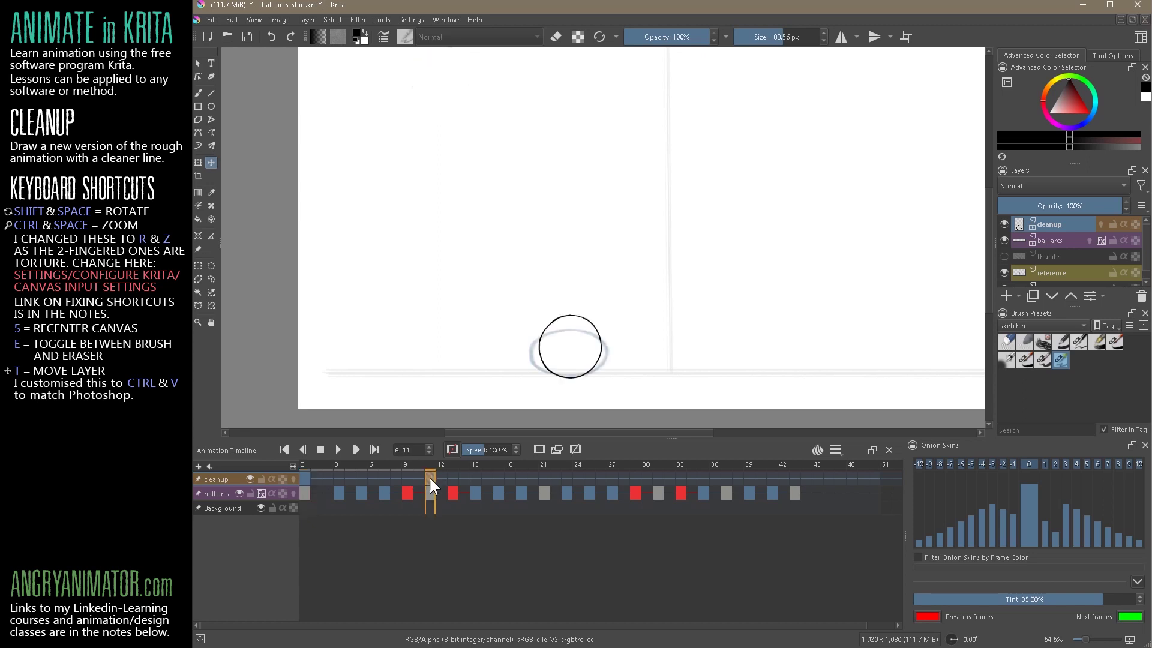
left_click(546, 479)
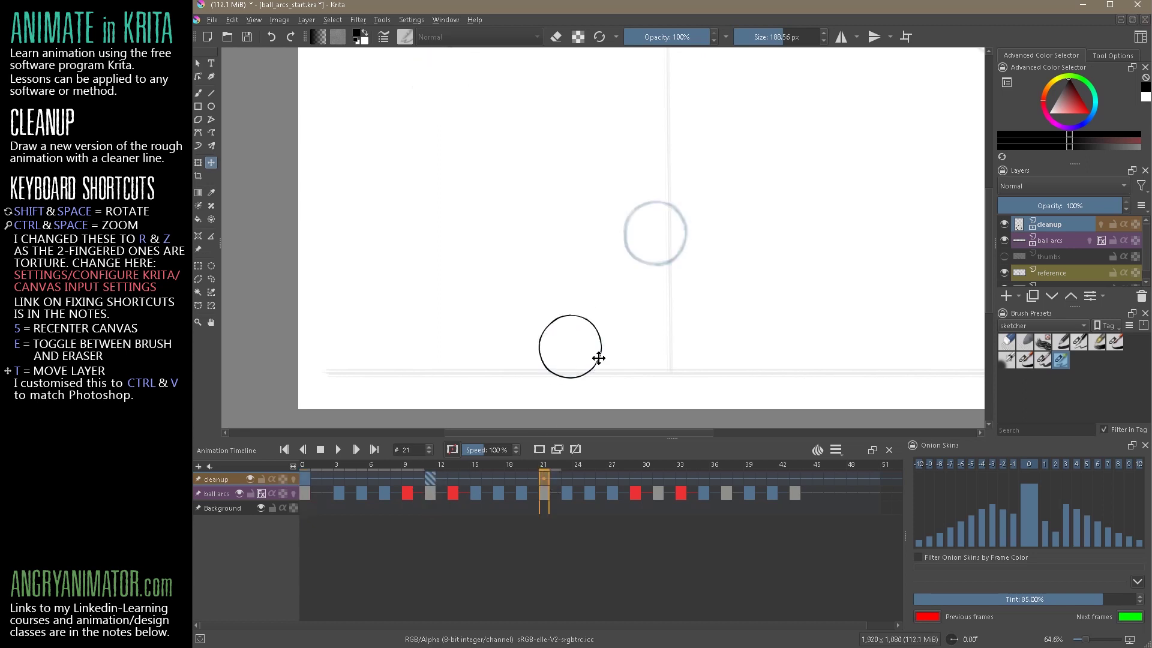
left_click_drag(598, 358, 683, 246)
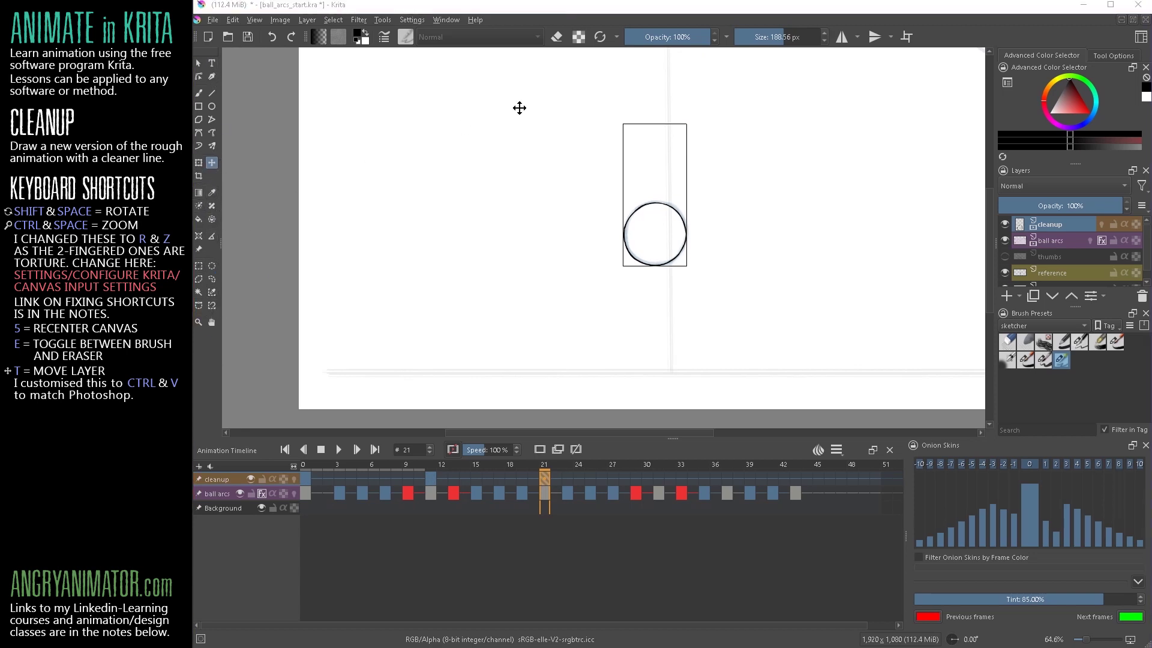
mouse_move(620, 93)
left_mouse_down()
mouse_move(642, 112)
mouse_move(634, 75)
left_mouse_up()
key("ctrl+z")
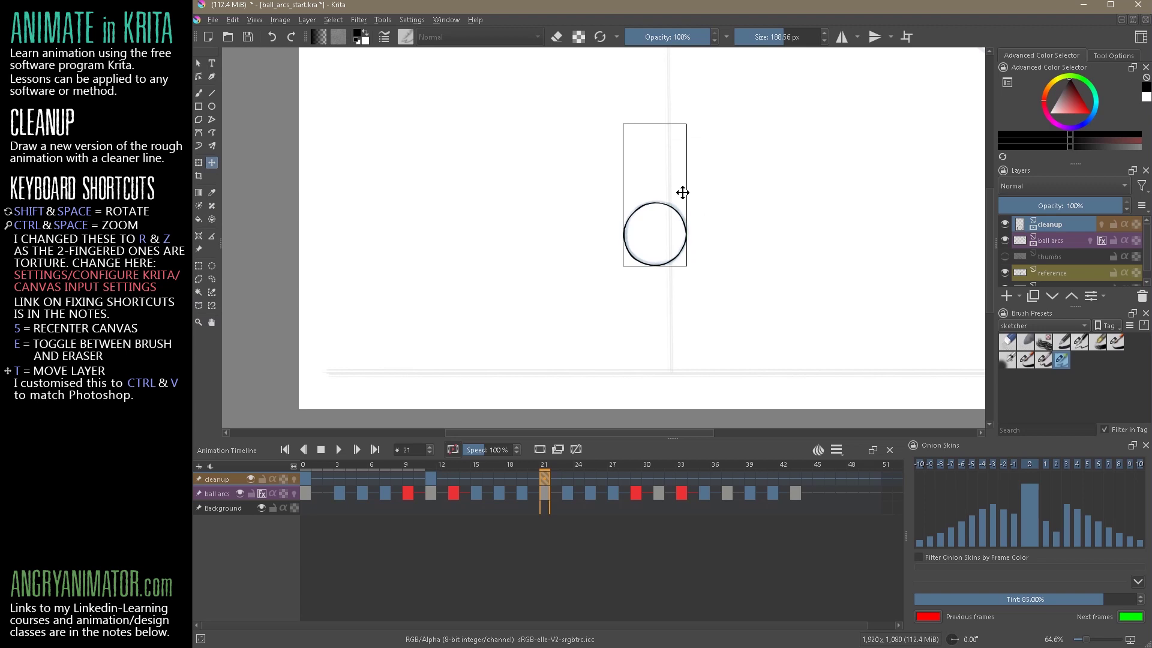
key("ctrl+t")
key("Escape")
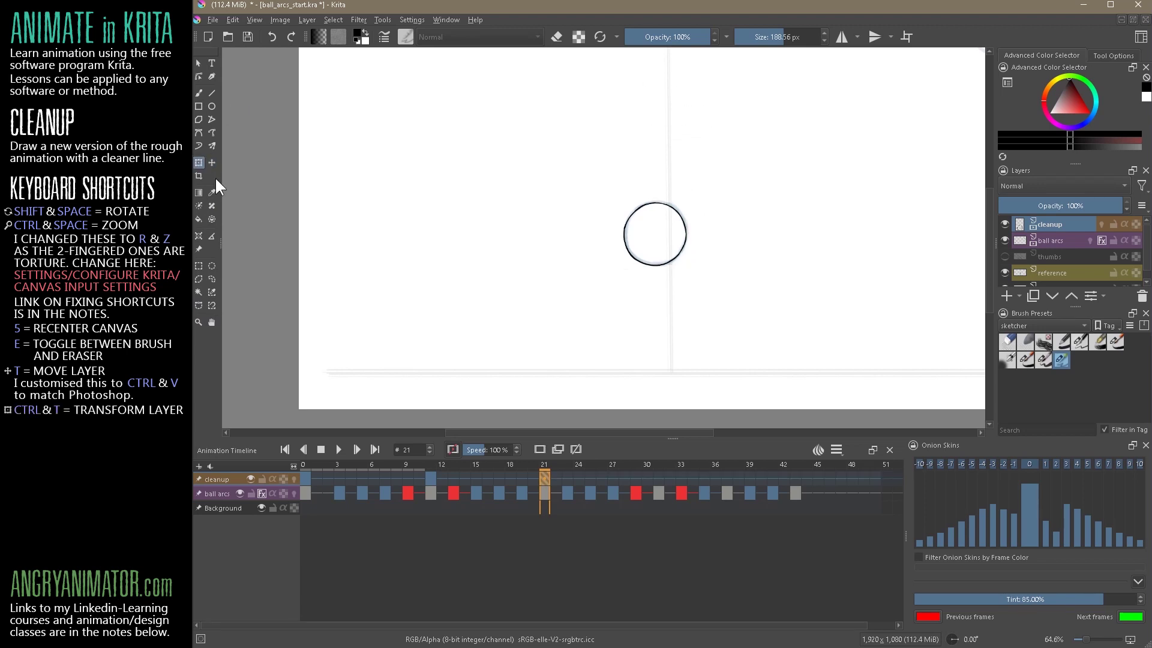
key("ctrl+Left")
key("ctrl+Left")
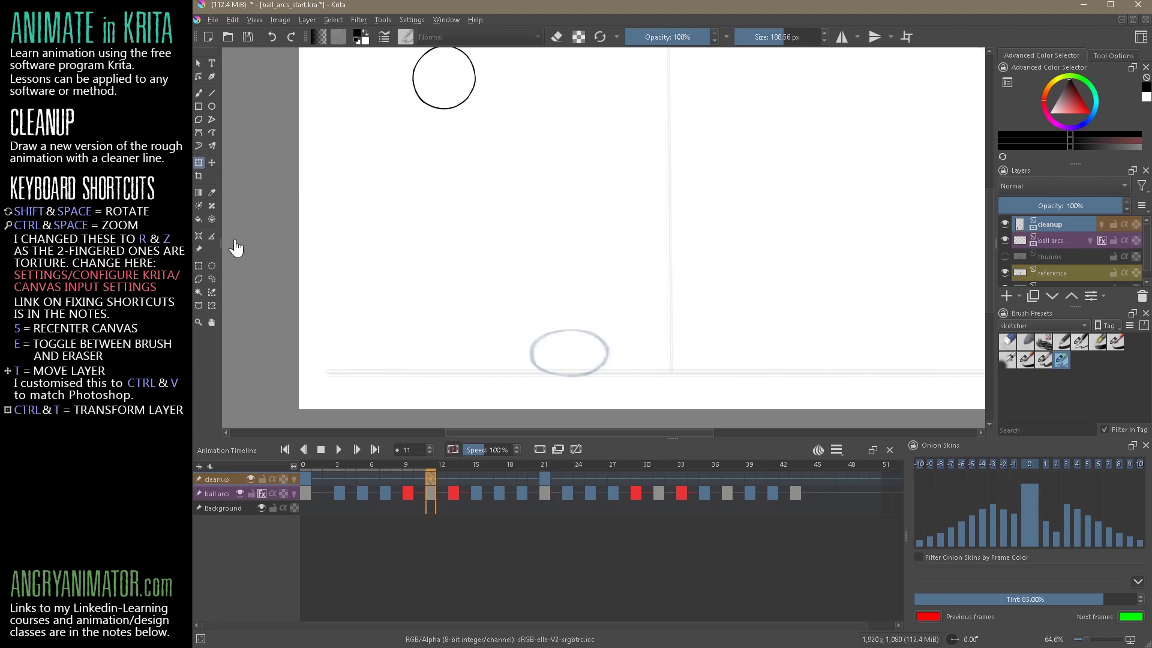
Step: Delete the clean ball drawings from cleanup frames 21 and 11
left_click(545, 478)
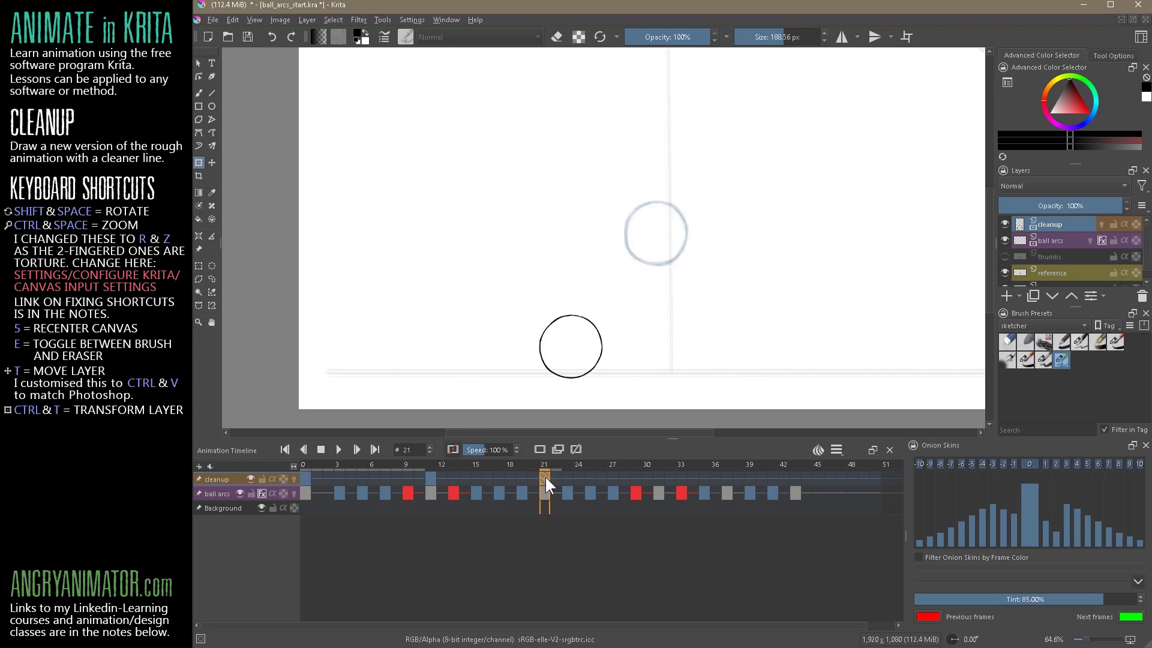
right_click(543, 477)
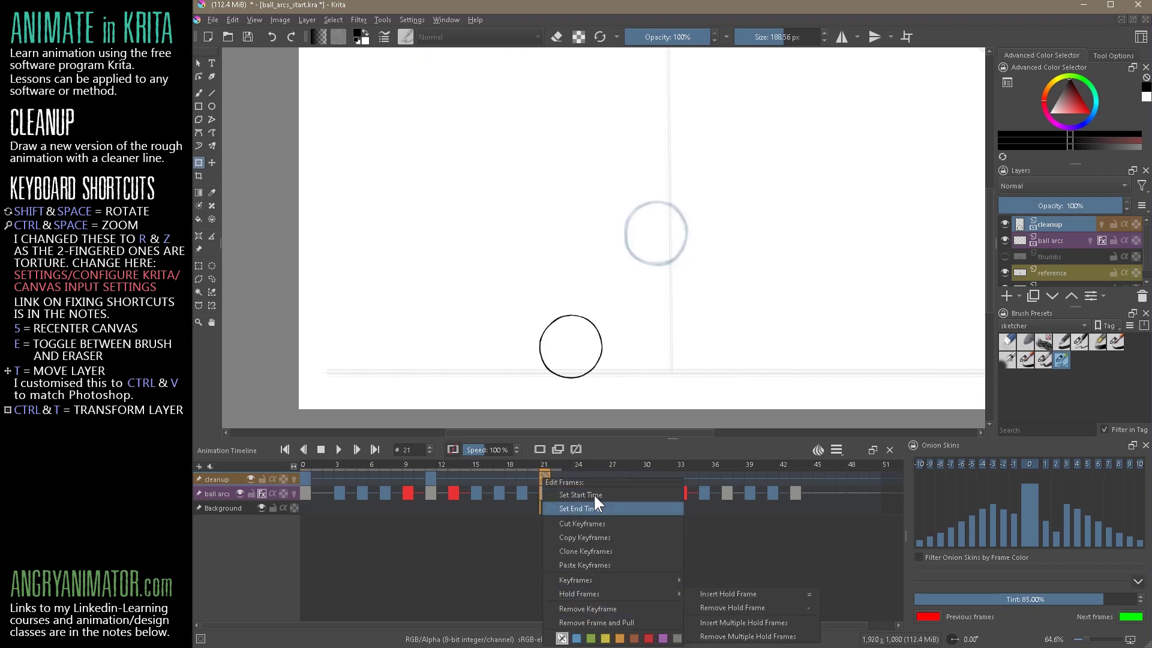
left_click(479, 563)
key("Home")
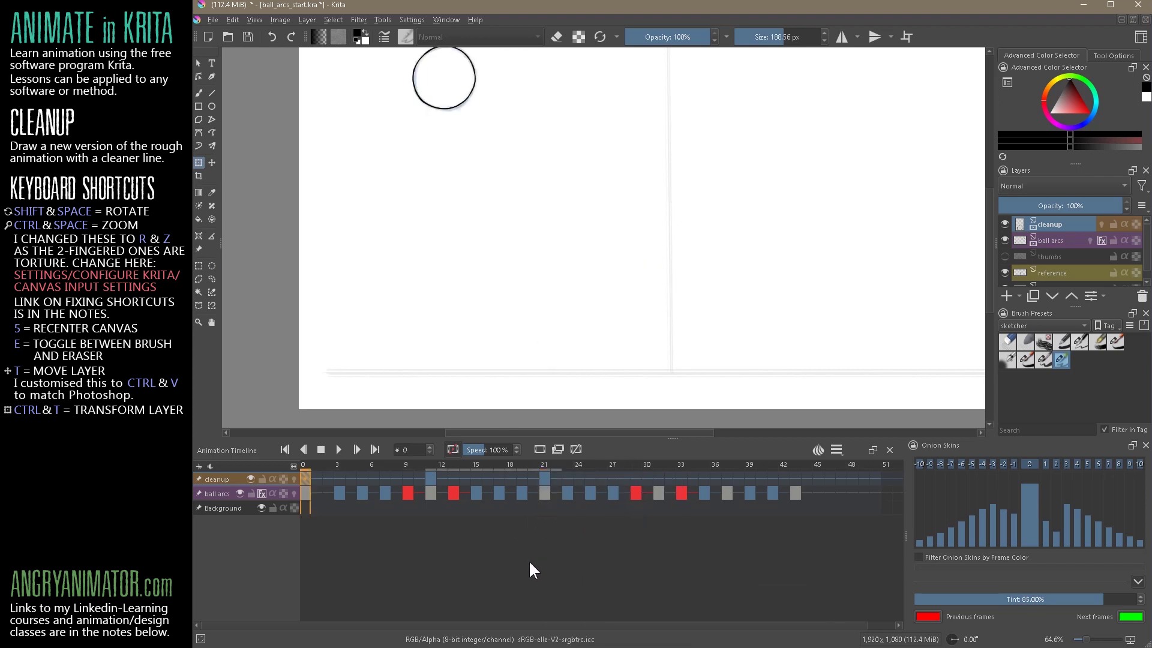
left_click(544, 480)
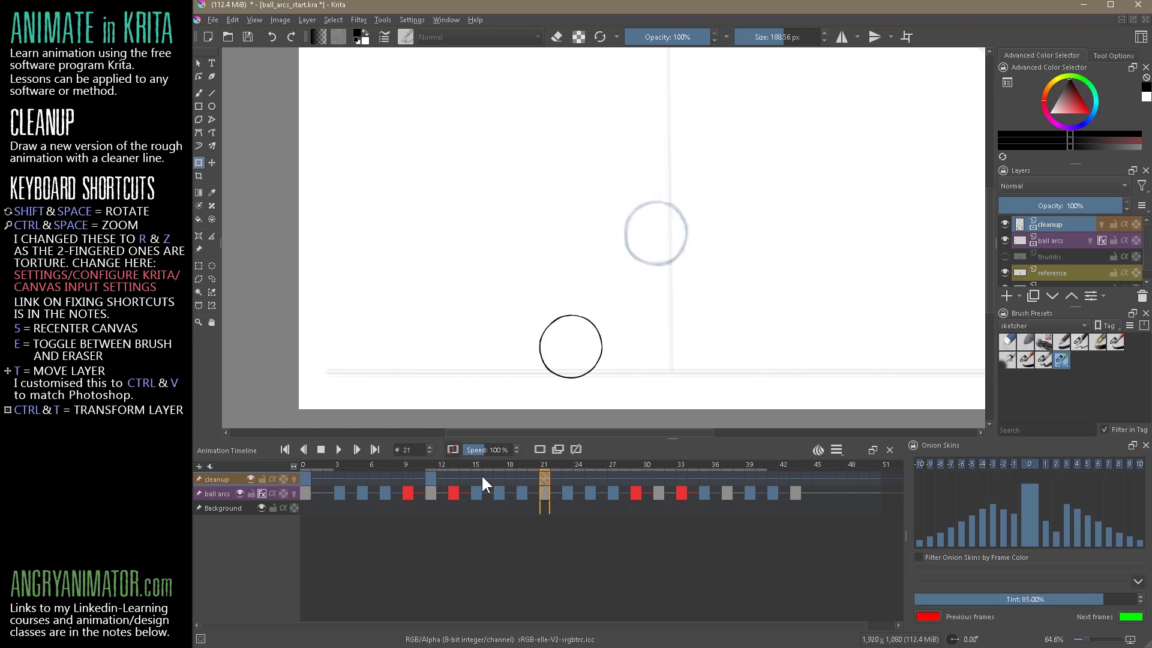
key("Delete")
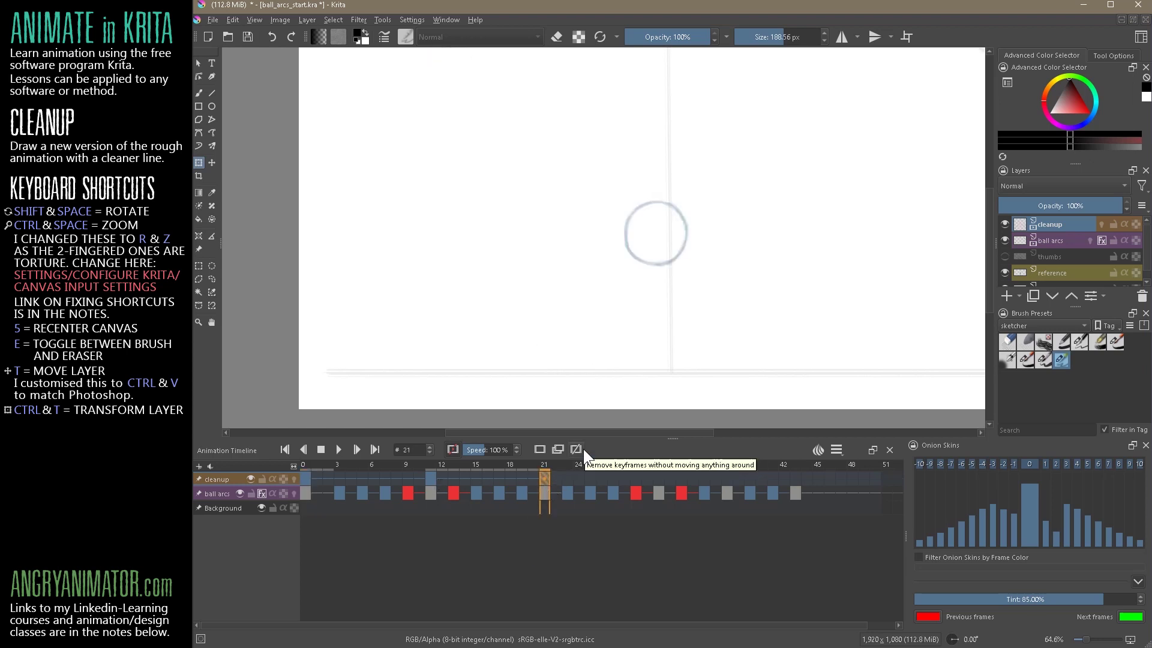
left_click(430, 479)
key("Delete")
Step: Return to frame 0 and shift its clean ball downward
left_click(305, 480)
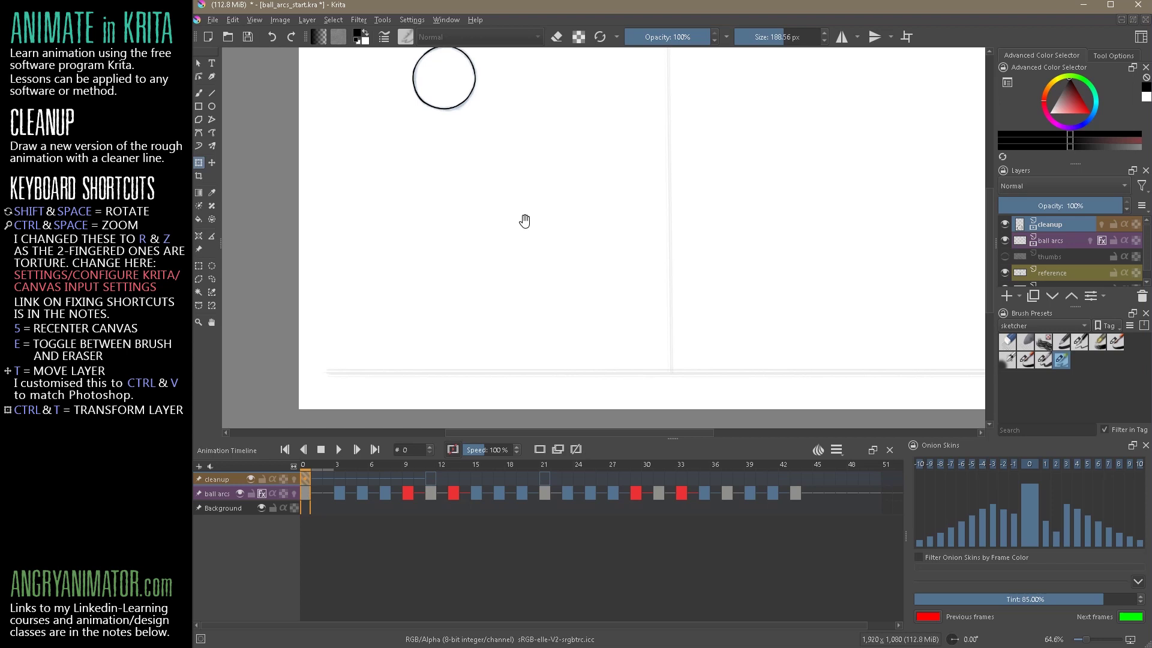
left_click_drag(524, 221, 572, 343)
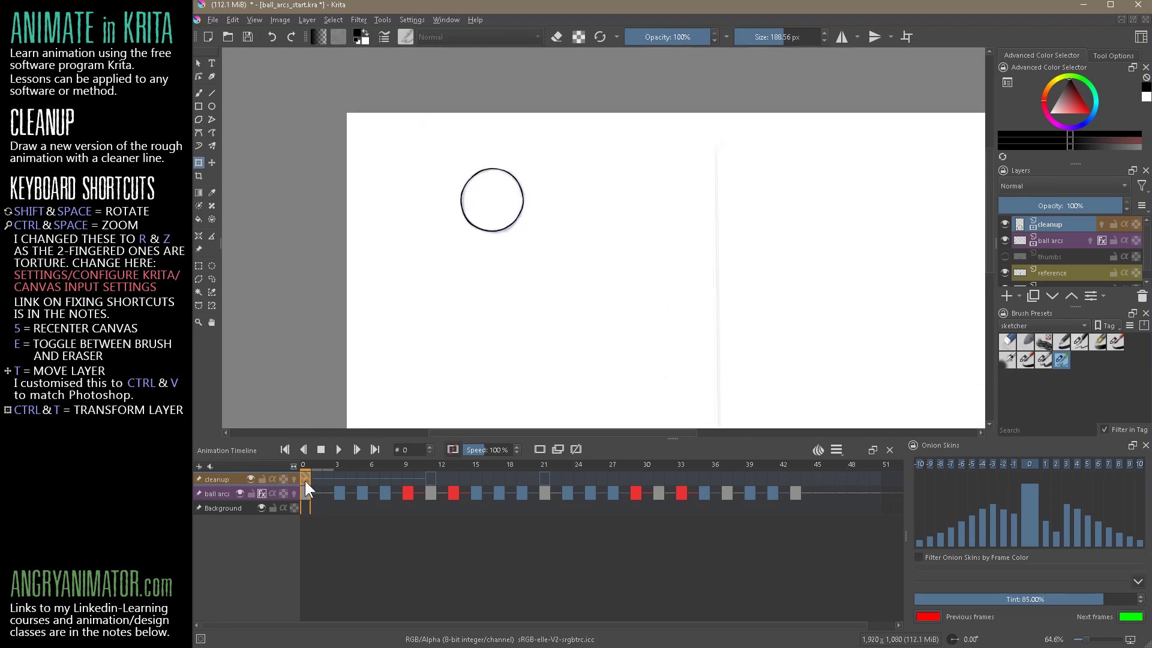
left_click_drag(512, 226, 518, 288)
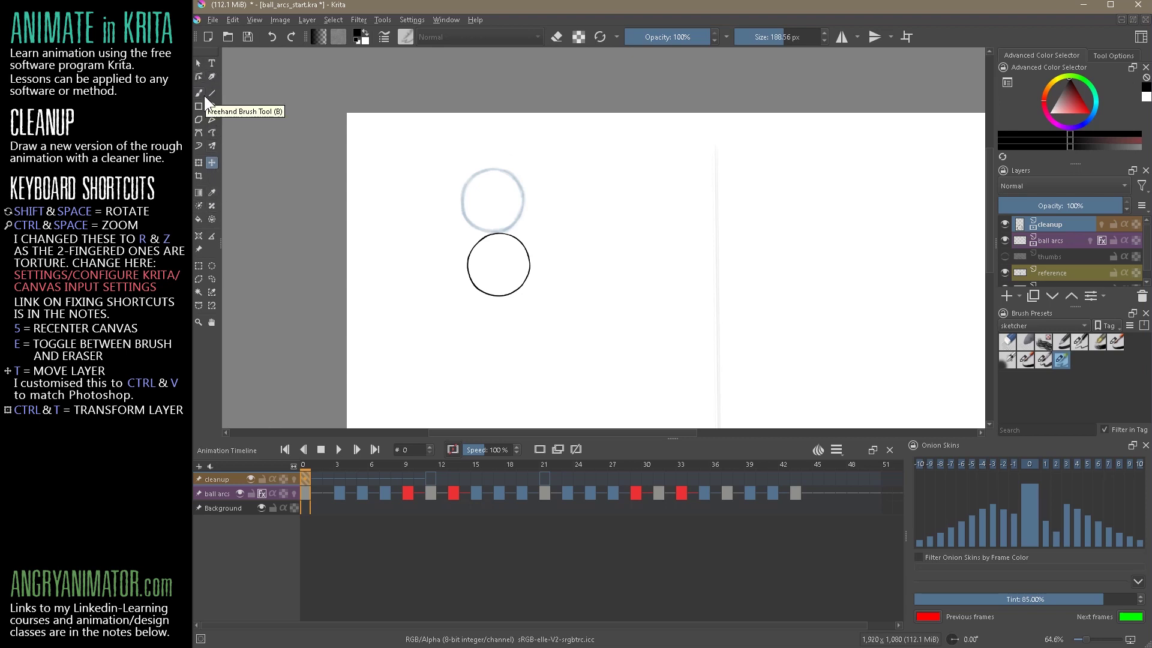
Step: Transform the frame-0 ball back up so it sits over the faint rough circle
key("l")
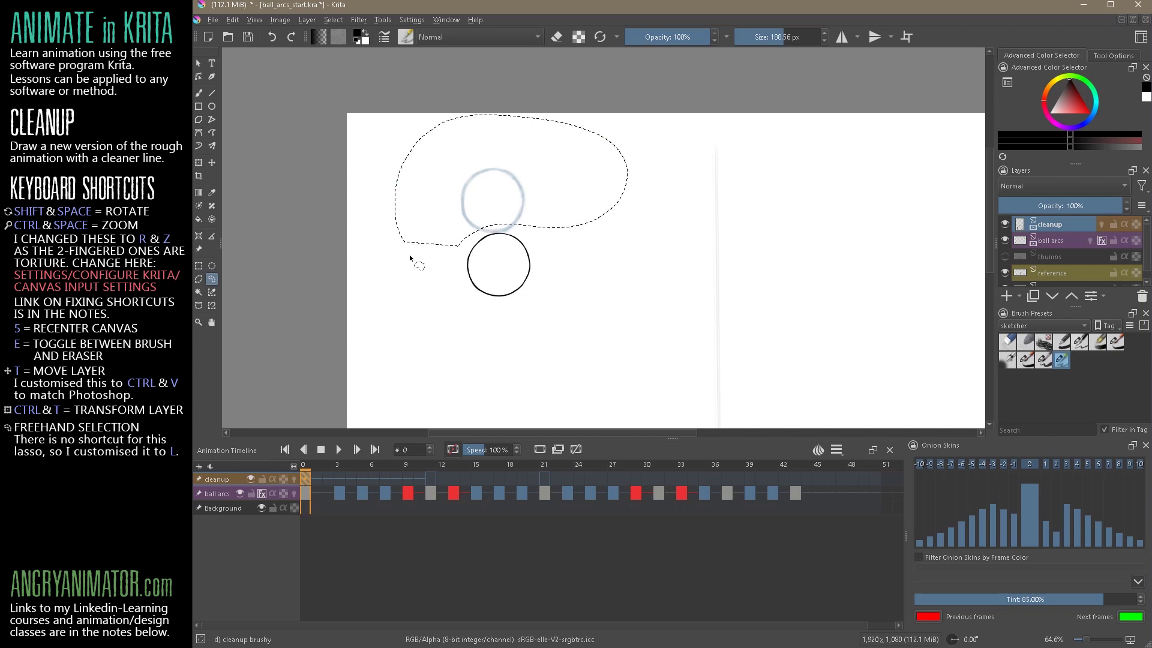
key("ctrl+shift+a")
key("ctrl+t")
left_click_drag(520, 286, 514, 222)
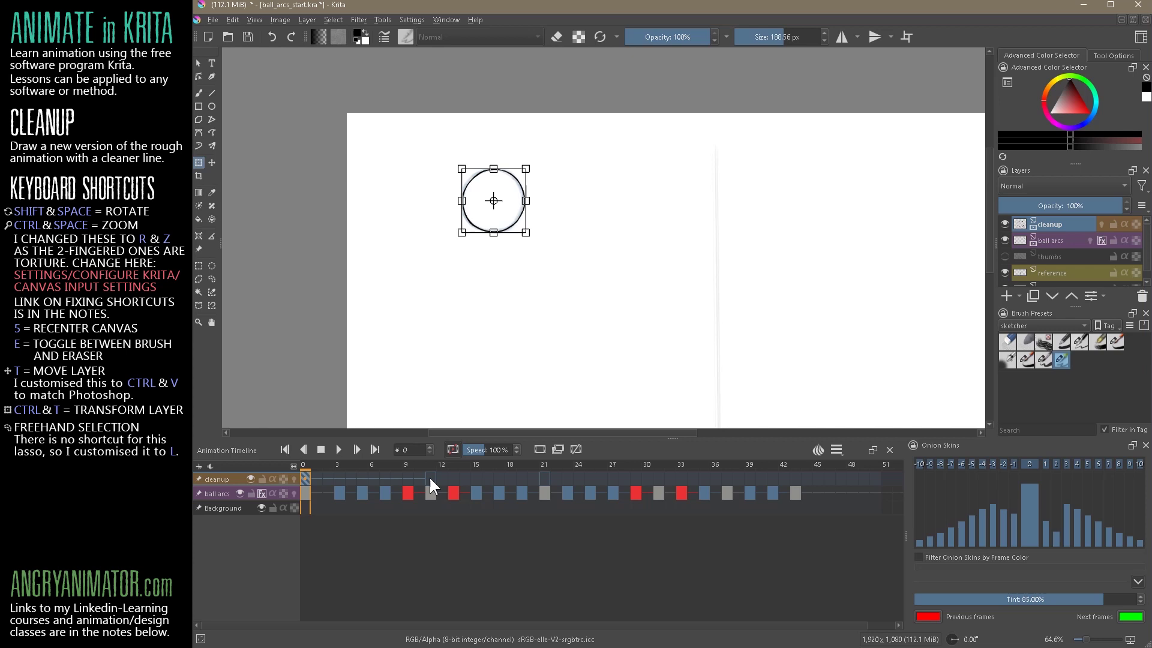
Step: Remove the cleanup keyframe at frame 11
left_click(548, 476)
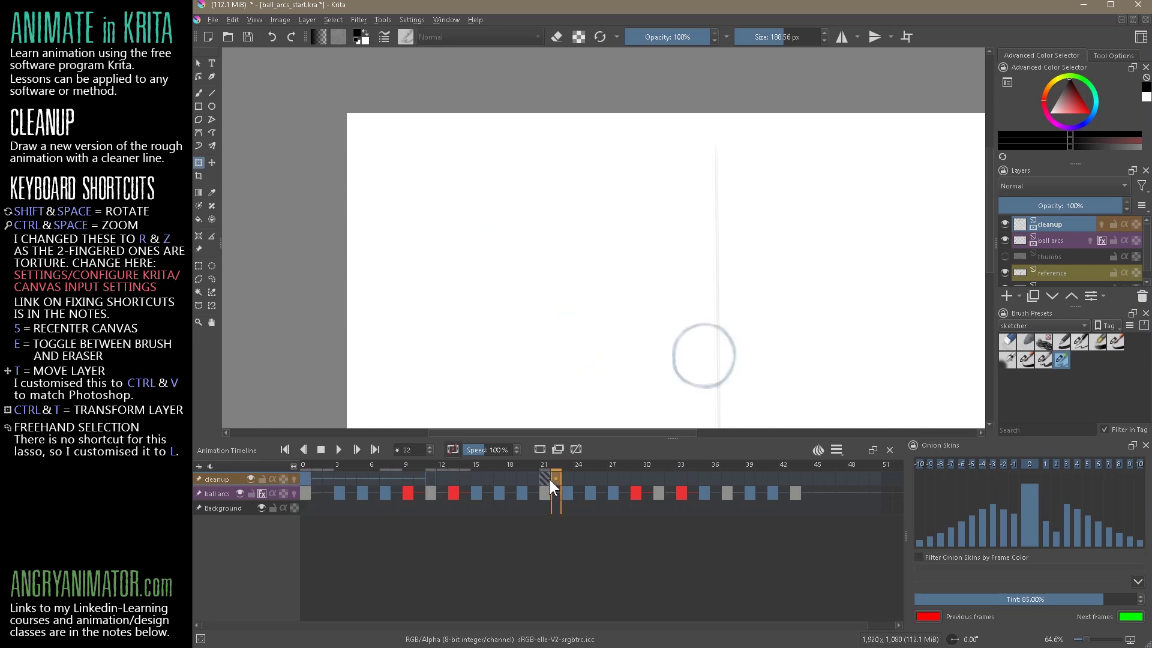
right_click(545, 477)
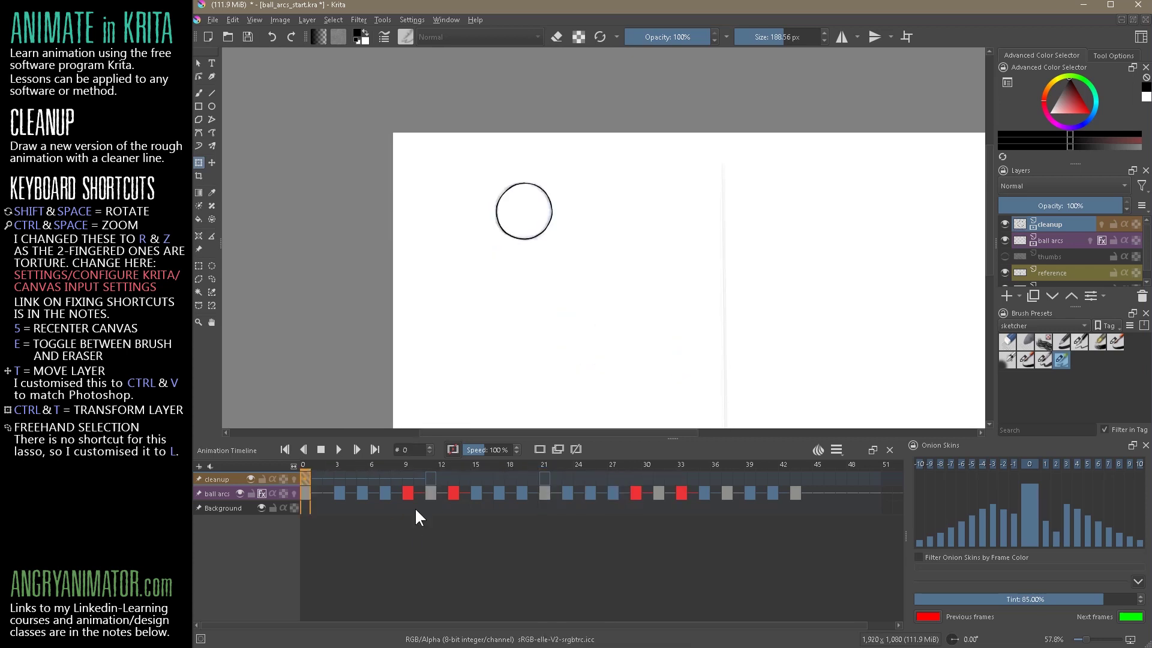
left_click(430, 476)
right_click(430, 476)
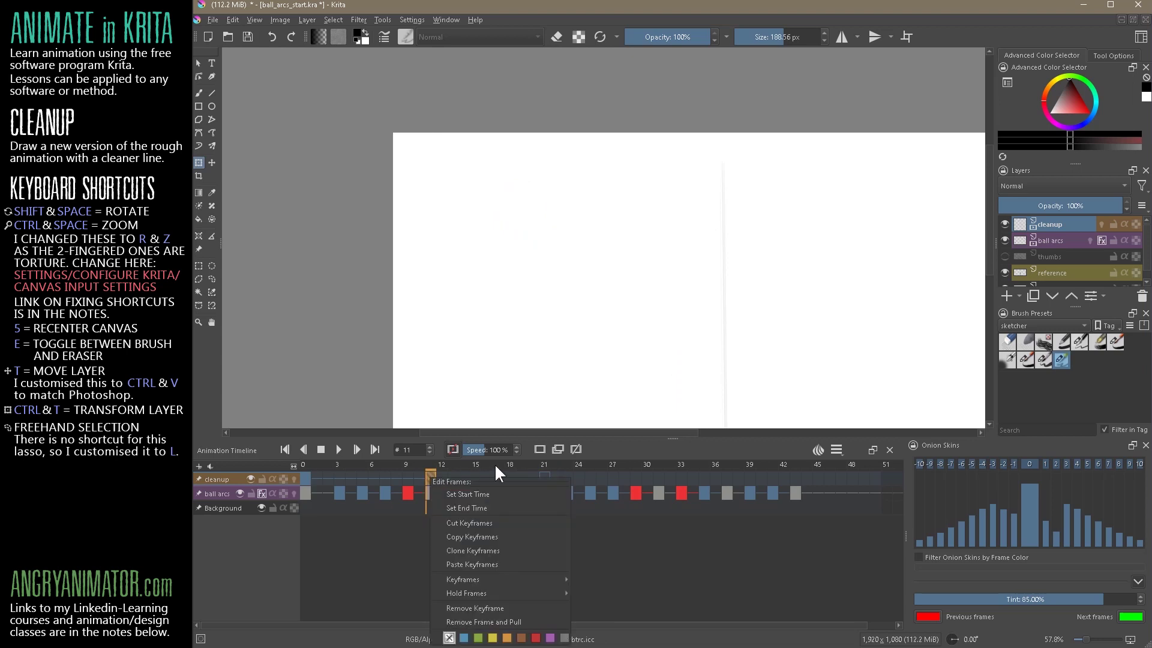
left_click(485, 608)
Step: Paste the clean ball keyframe onto frame 21 and check frames 0 and 11
left_click(545, 477)
right_click(545, 476)
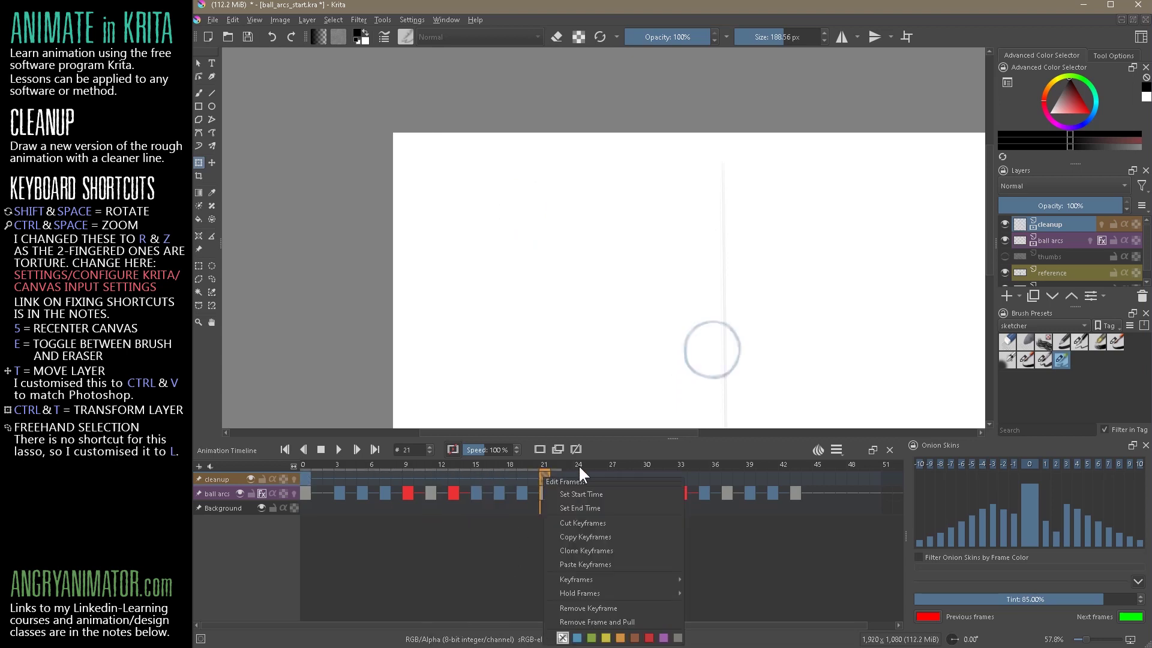
left_click(596, 606)
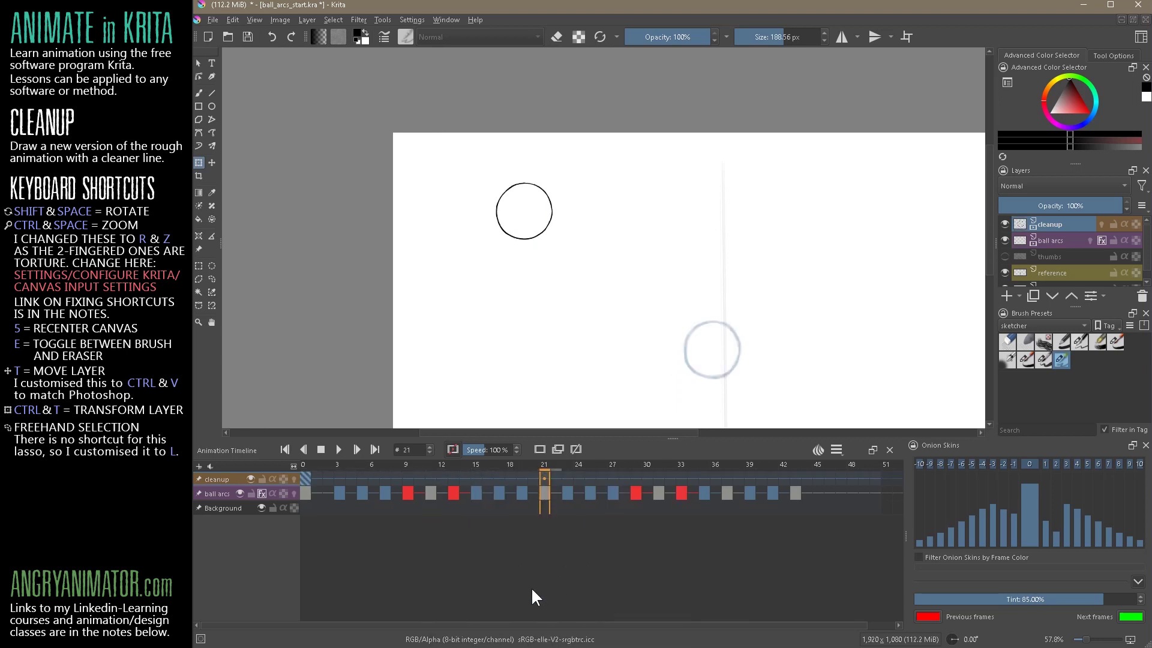
left_click(303, 479)
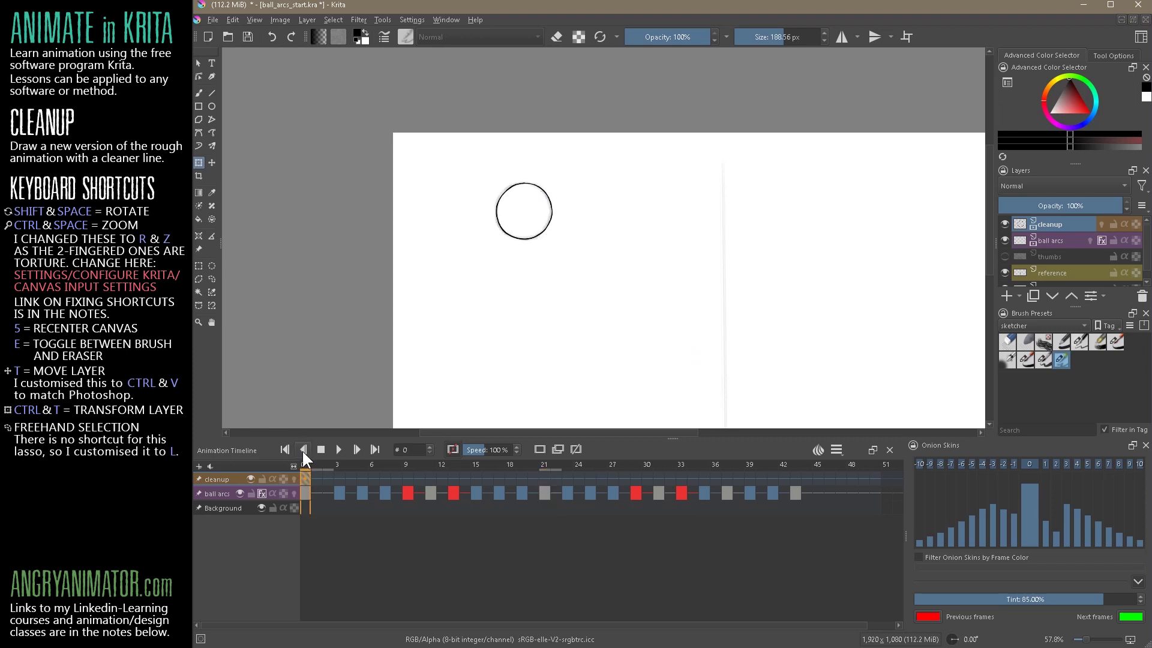
left_click(431, 479)
left_click_drag(681, 301, 619, 194)
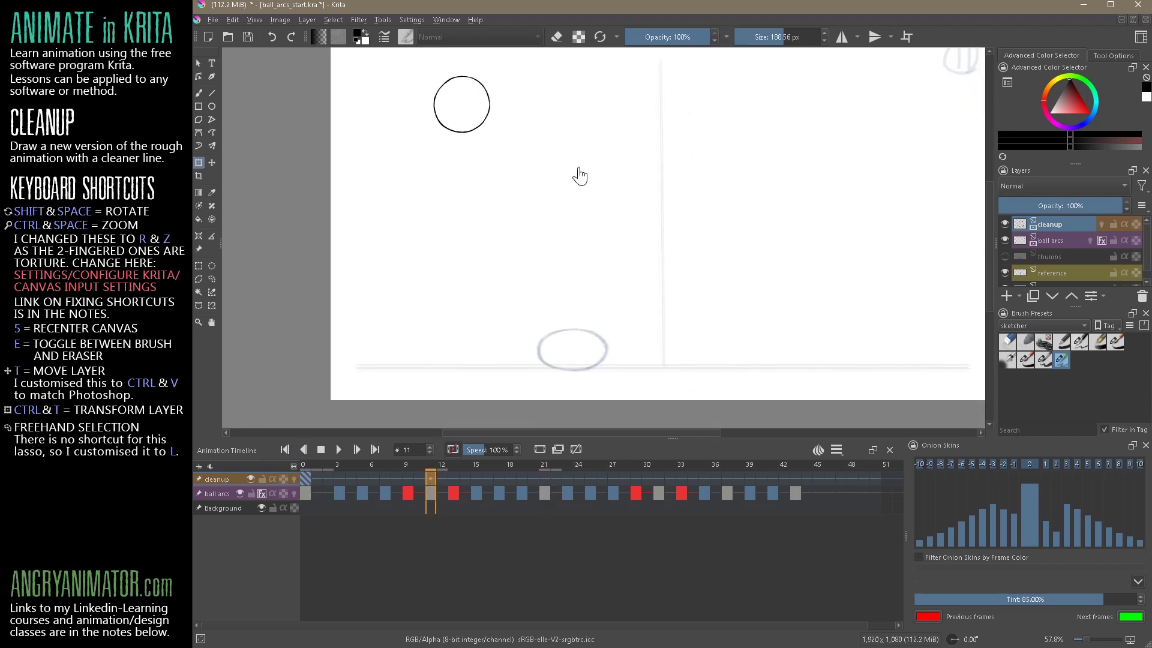
Step: Move the clean balls on frames 11 and 21 onto their rough drawings
left_click(480, 125)
left_click_drag(481, 120, 594, 359)
left_click(547, 479)
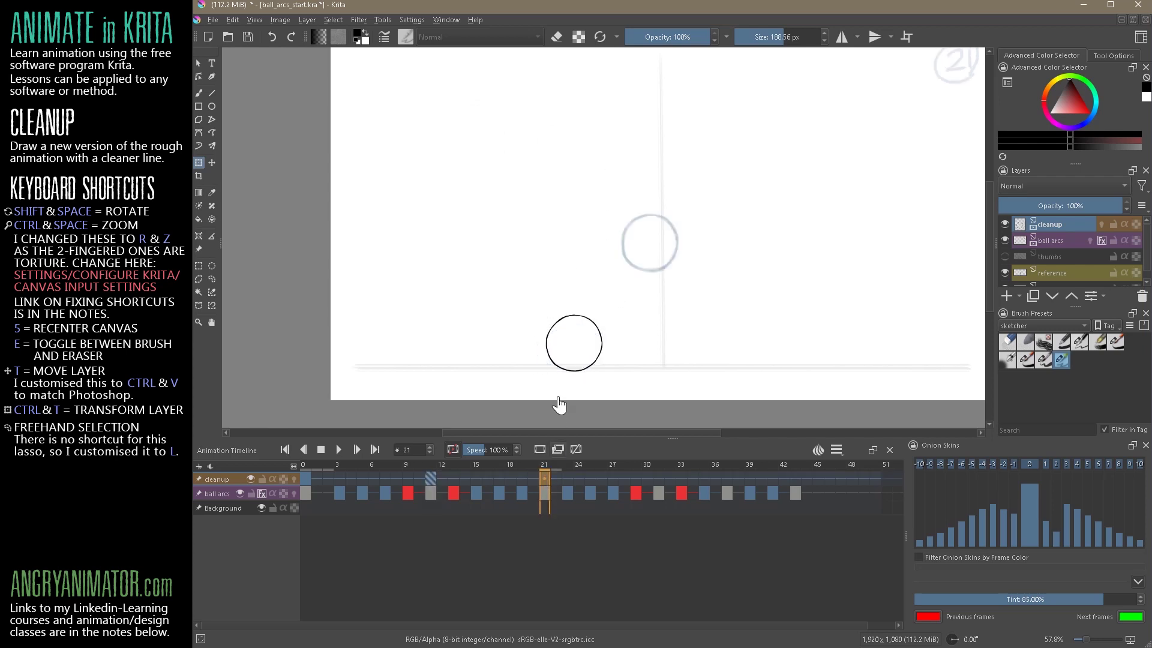
left_click_drag(593, 362, 669, 262)
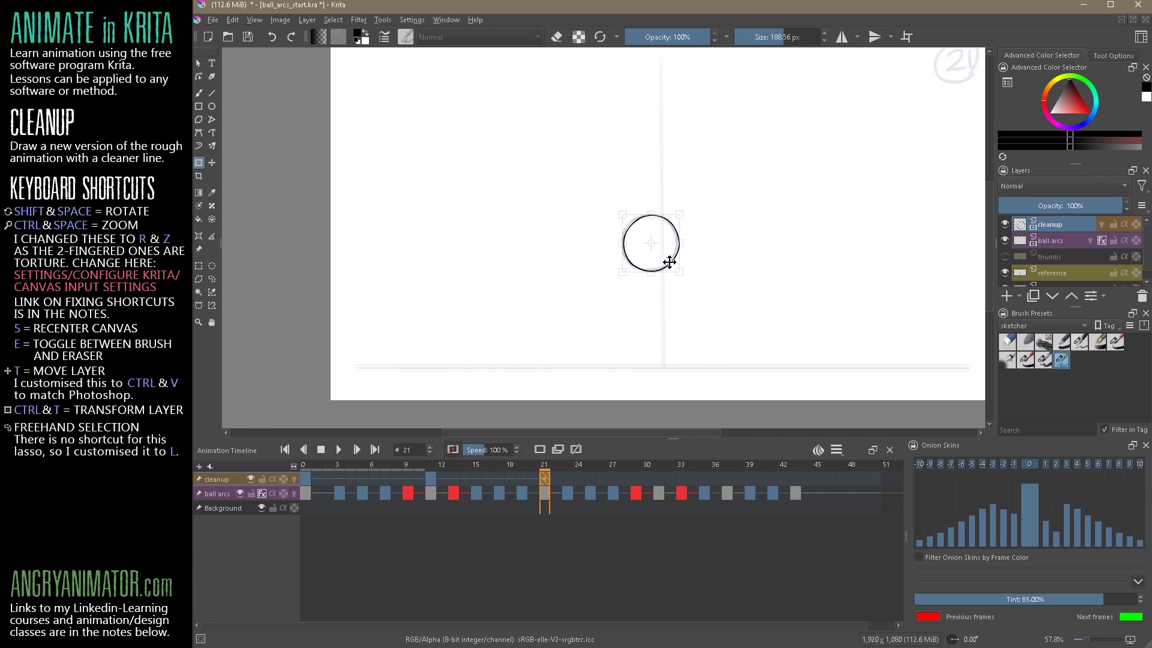
Step: Transform the frame 31, 37 and 43 balls onto their rough drawings, then return to frame 0
left_click(659, 479)
key("ctrl+t")
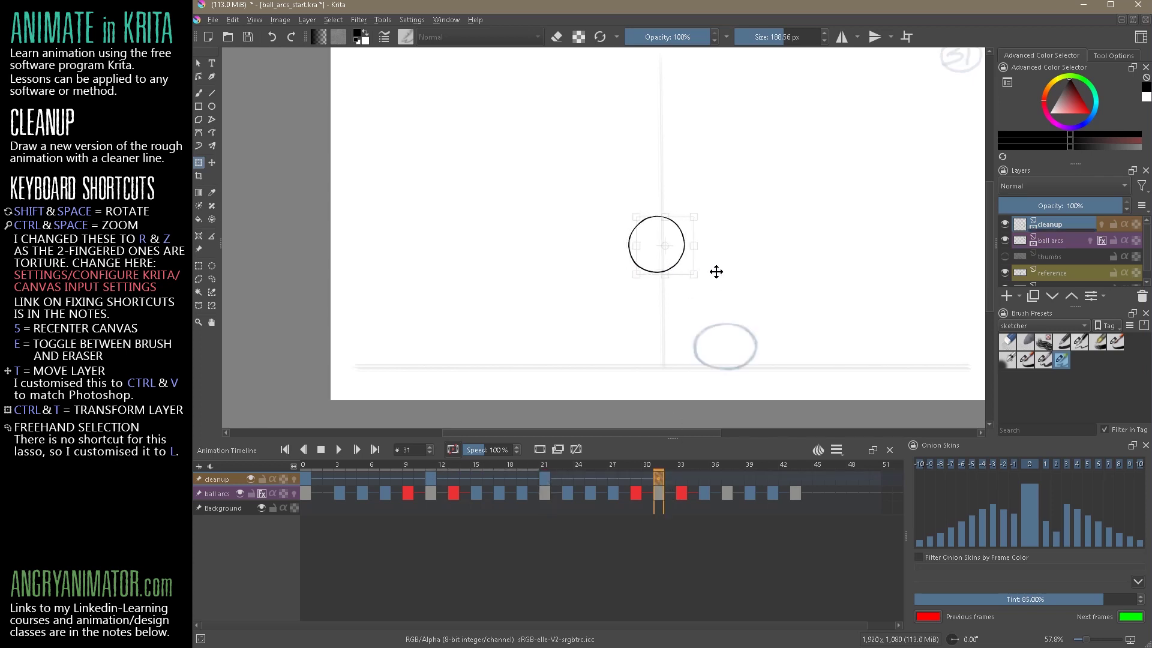
left_click_drag(672, 264, 743, 358)
left_click(727, 479)
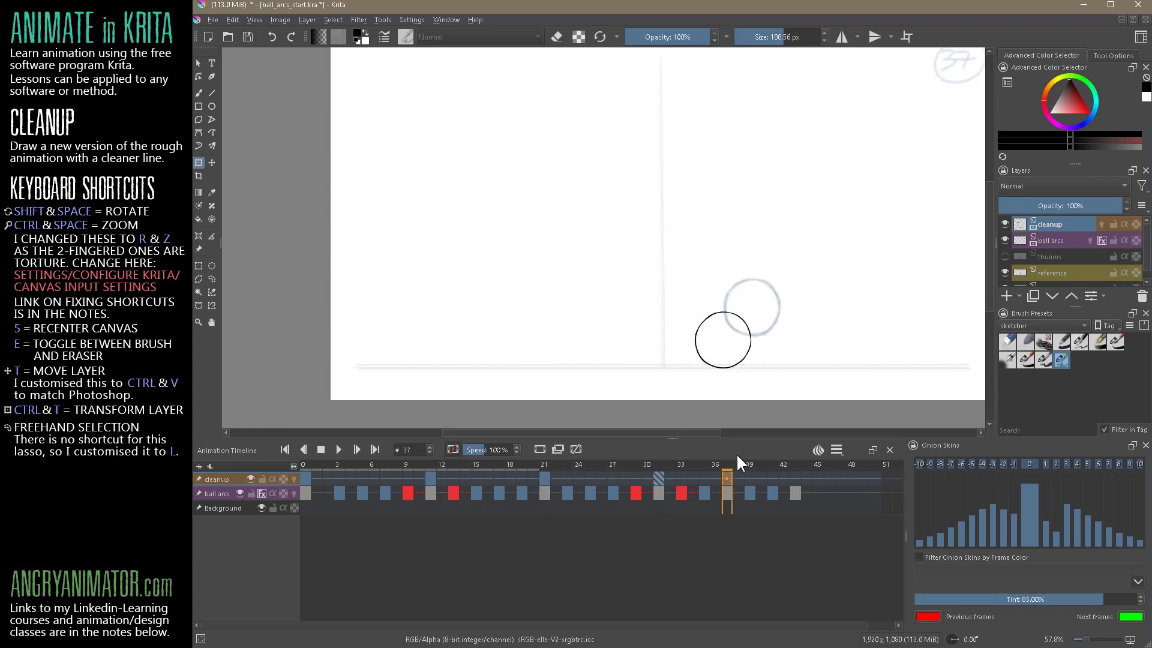
key("ctrl+t")
left_click_drag(739, 361, 767, 331)
left_click(795, 478)
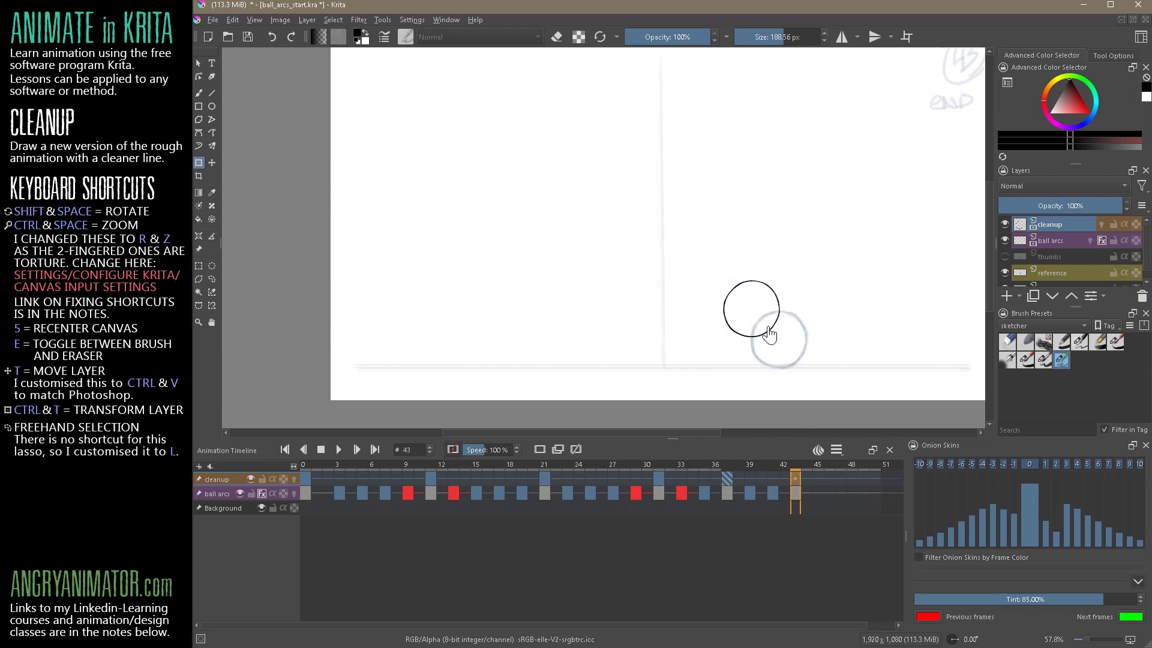
key("ctrl+t")
left_click_drag(769, 325, 797, 353)
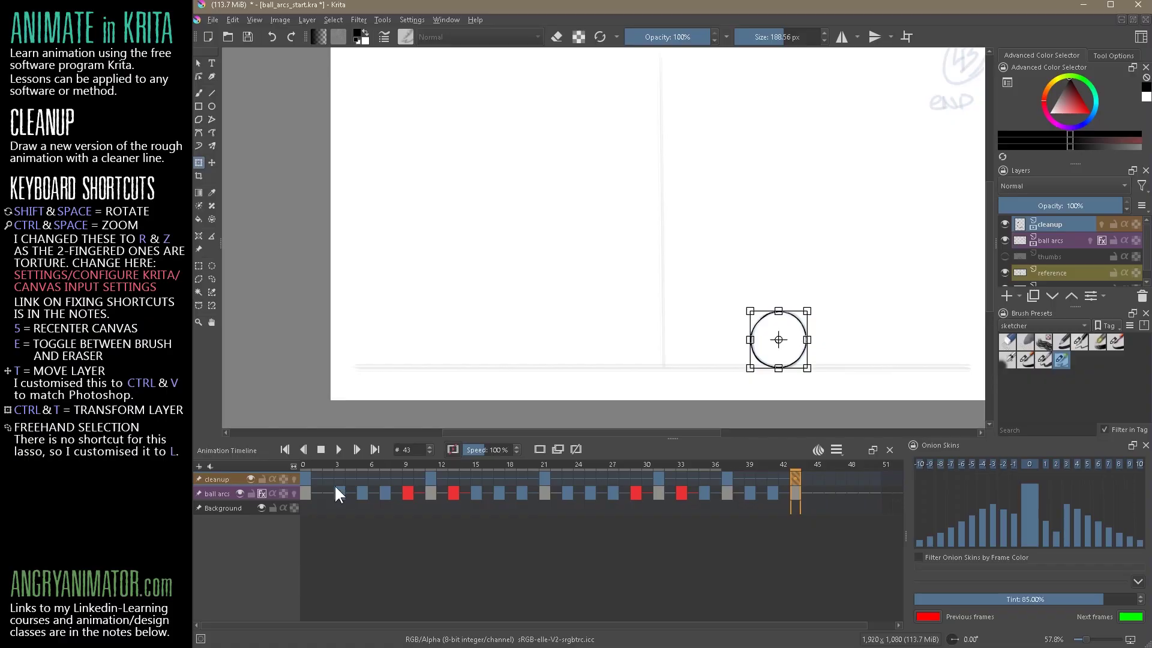
left_click(305, 478)
Step: Move, narrow, stretch and tilt the frame 9 ball to fit its rough oval
left_click(339, 478)
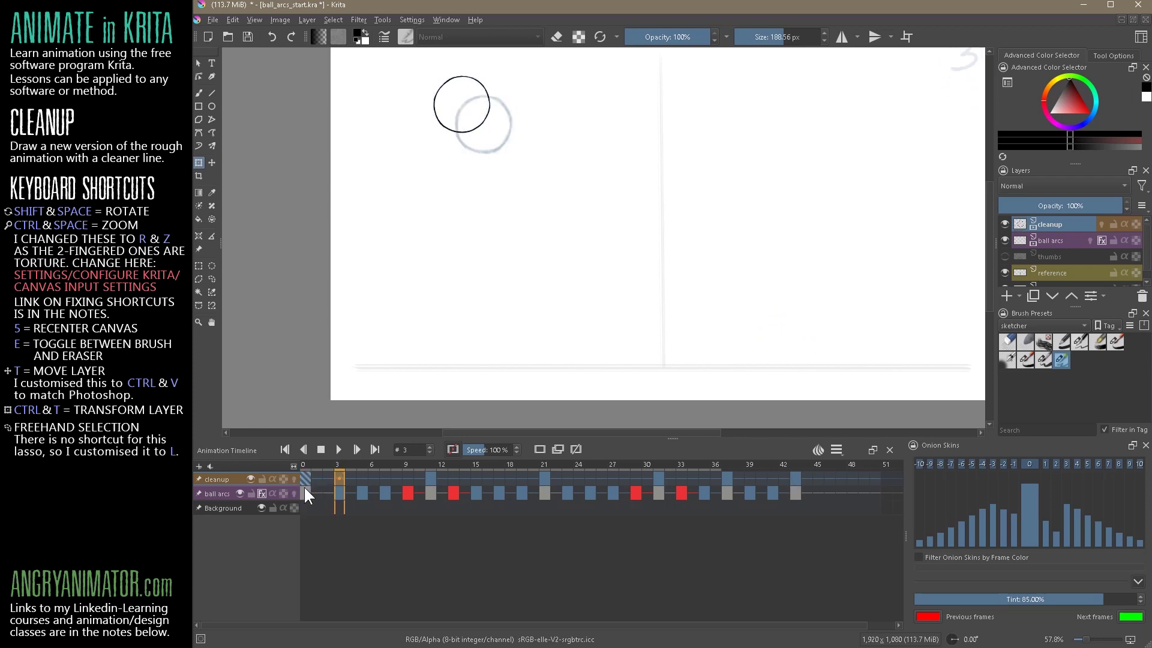
left_click(406, 479)
key("ctrl+t")
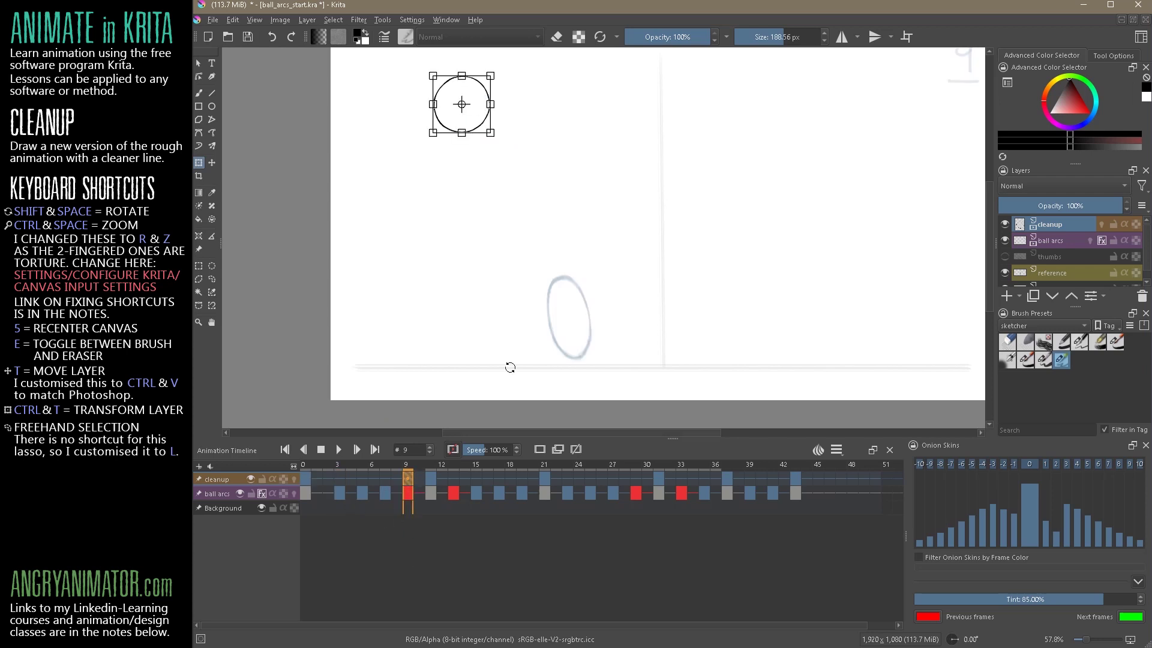
left_click_drag(482, 124, 593, 336)
left_click_drag(601, 318, 596, 318)
left_click_drag(542, 318, 551, 319)
left_click_drag(573, 346, 574, 357)
left_click_drag(609, 282, 601, 280)
left_click_drag(564, 288, 563, 277)
left_click_drag(597, 273, 595, 272)
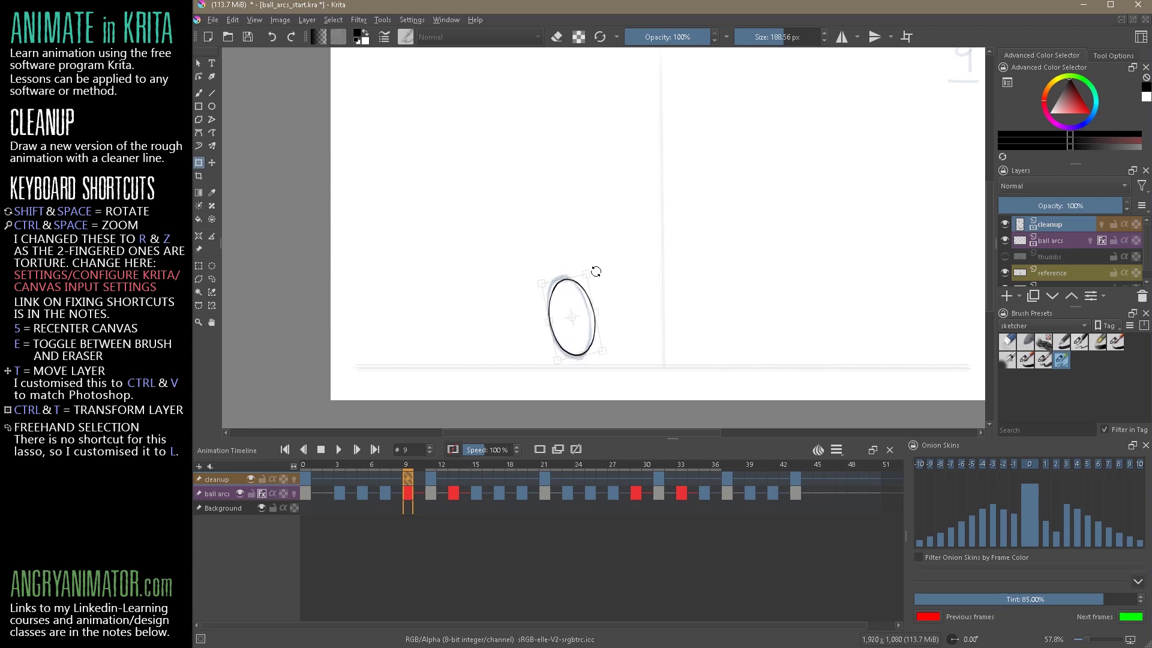
left_click_drag(592, 322, 589, 322)
left_click_drag(560, 279, 559, 276)
left_click_drag(578, 357, 578, 361)
left_click_drag(545, 322, 547, 322)
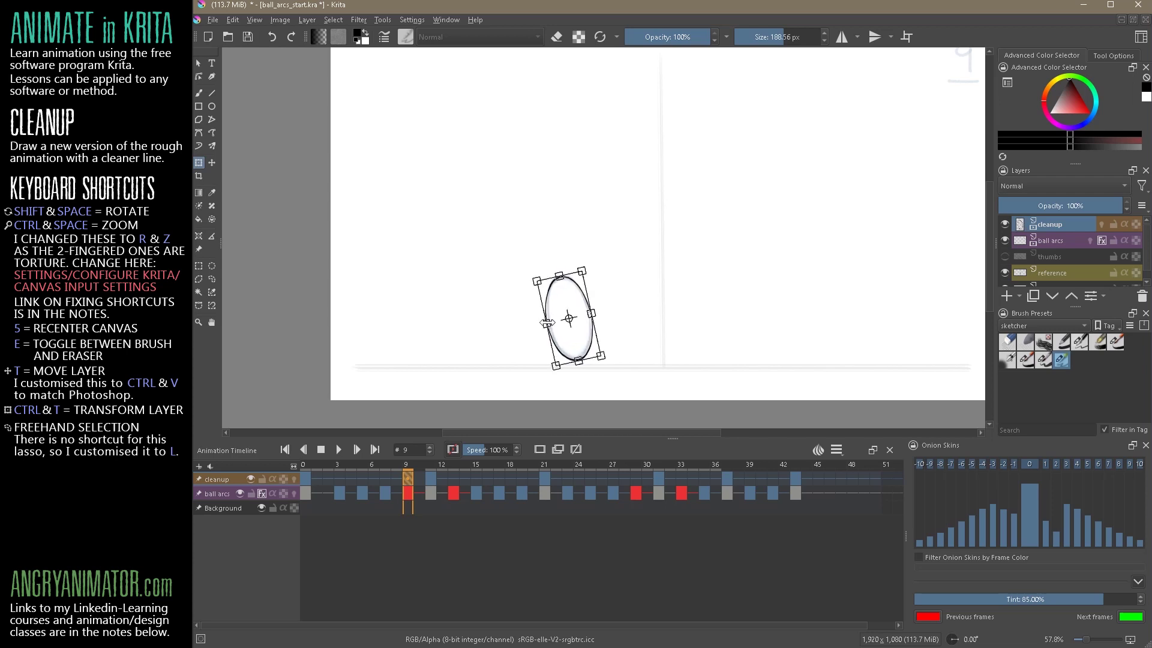
Step: Move the frame 13 ball up and squeeze it into the rough oval
left_click(454, 479)
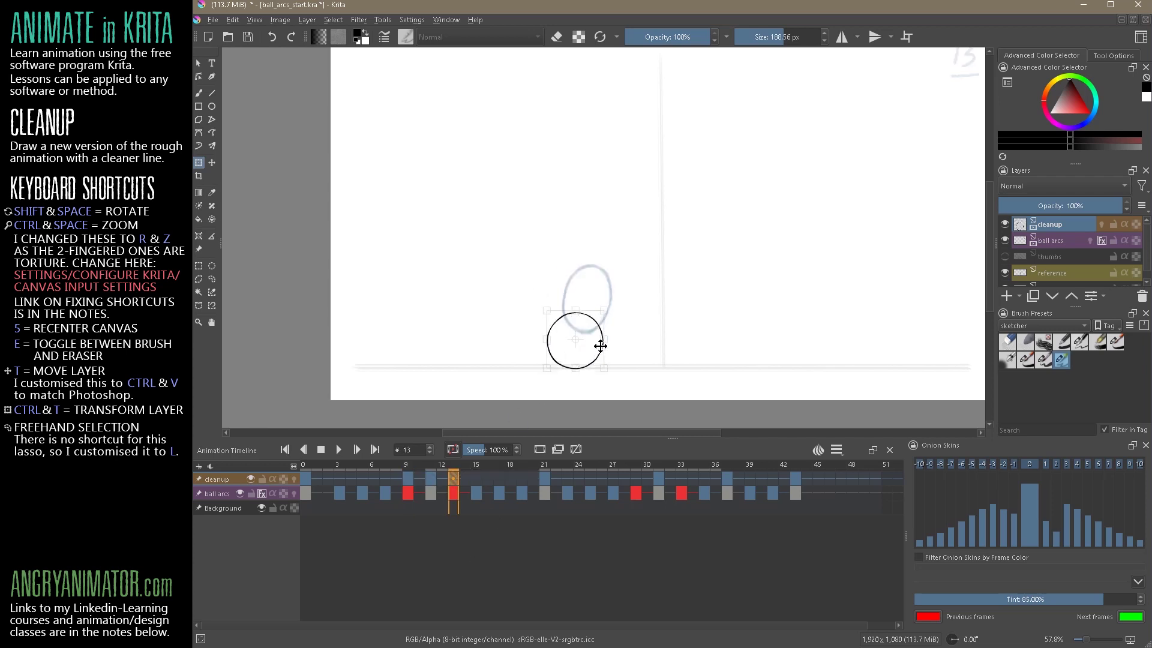
mouse_move(601, 346)
left_mouse_down()
mouse_move(611, 301)
mouse_move(564, 300)
mouse_move(609, 341)
mouse_move(581, 334)
left_mouse_up()
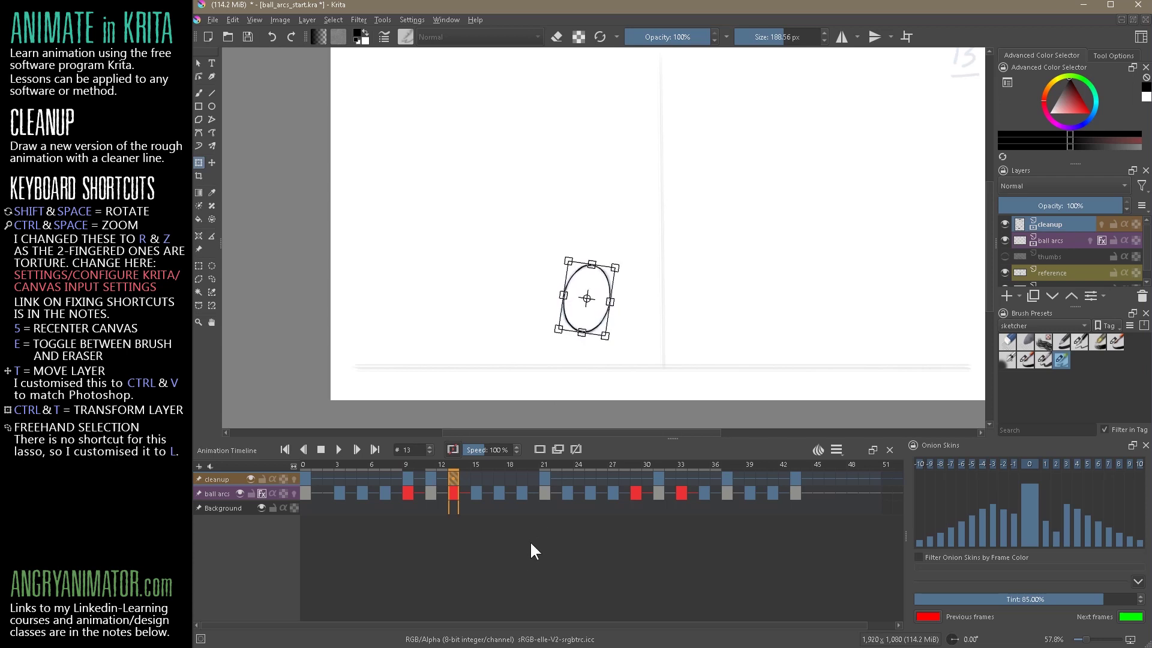
left_click(526, 478)
left_click(544, 493)
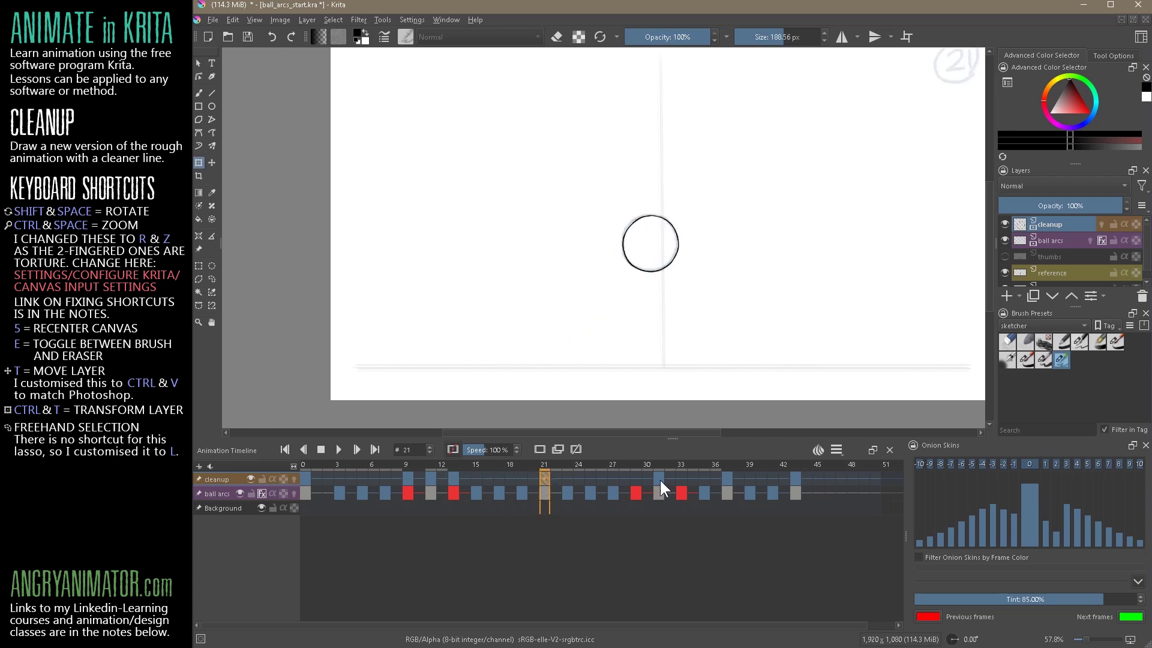
Step: Move, narrow and tilt the ball near frame 30 onto its rough ellipse
left_click(635, 493)
left_click_drag(666, 246, 686, 306)
left_click_drag(745, 337, 716, 339)
left_click_drag(707, 276, 706, 273)
left_click_drag(740, 266, 736, 265)
mouse_move(735, 327)
left_mouse_down()
mouse_move(746, 340)
mouse_move(754, 321)
left_mouse_up()
Step: Shift and rotate the frame 33 ball clockwise to match its rough ellipse
left_click(681, 479)
left_click(741, 358)
left_click_drag(699, 320, 703, 321)
left_click_drag(761, 286, 775, 293)
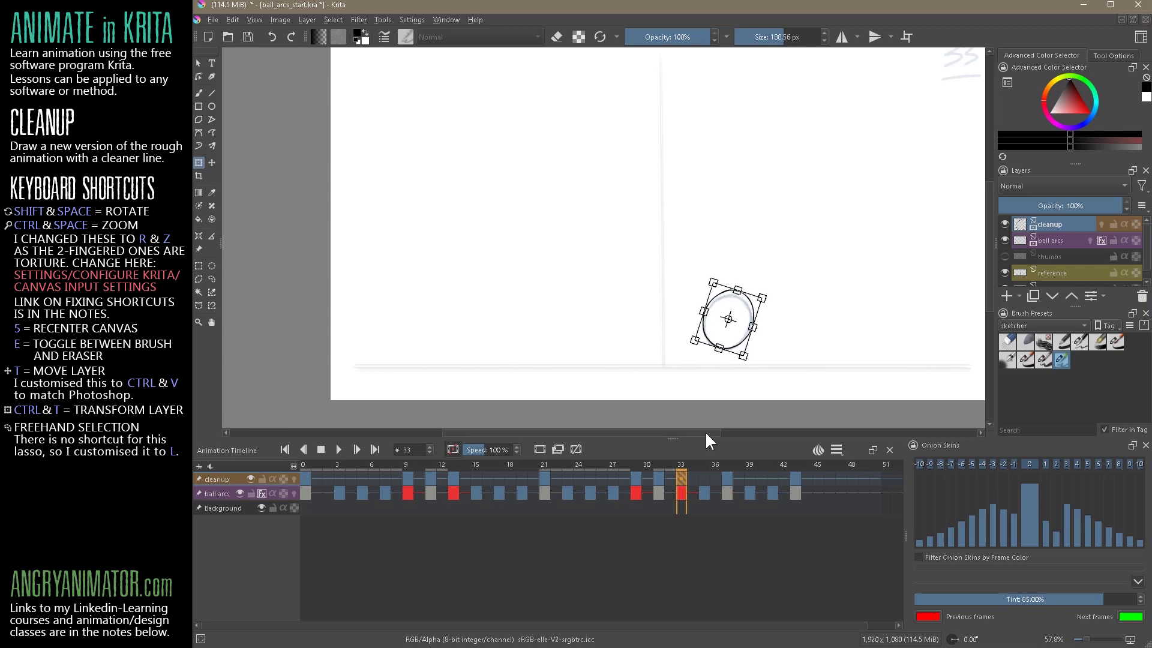
left_click(704, 493)
left_click(304, 477)
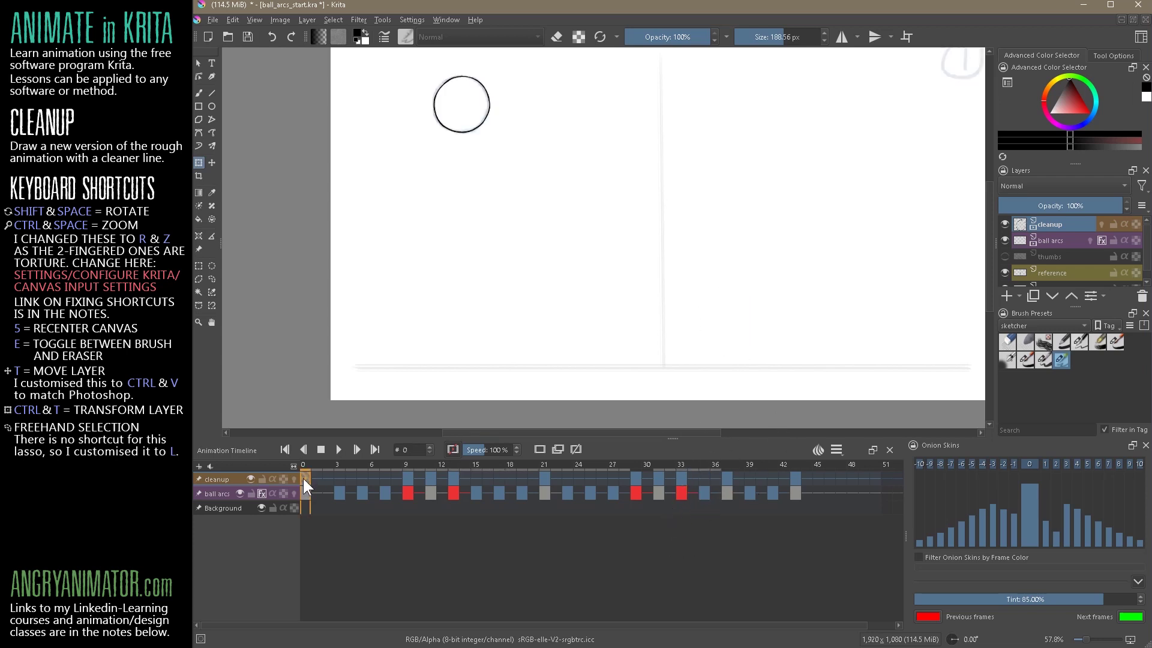
right_click(305, 478)
Step: Give the cleanup keys at frames 0, 11 and 21 a grey colour label
left_click(479, 570)
left_click(431, 476)
right_click(431, 476)
left_click(565, 638)
left_click(598, 561)
left_click(542, 475)
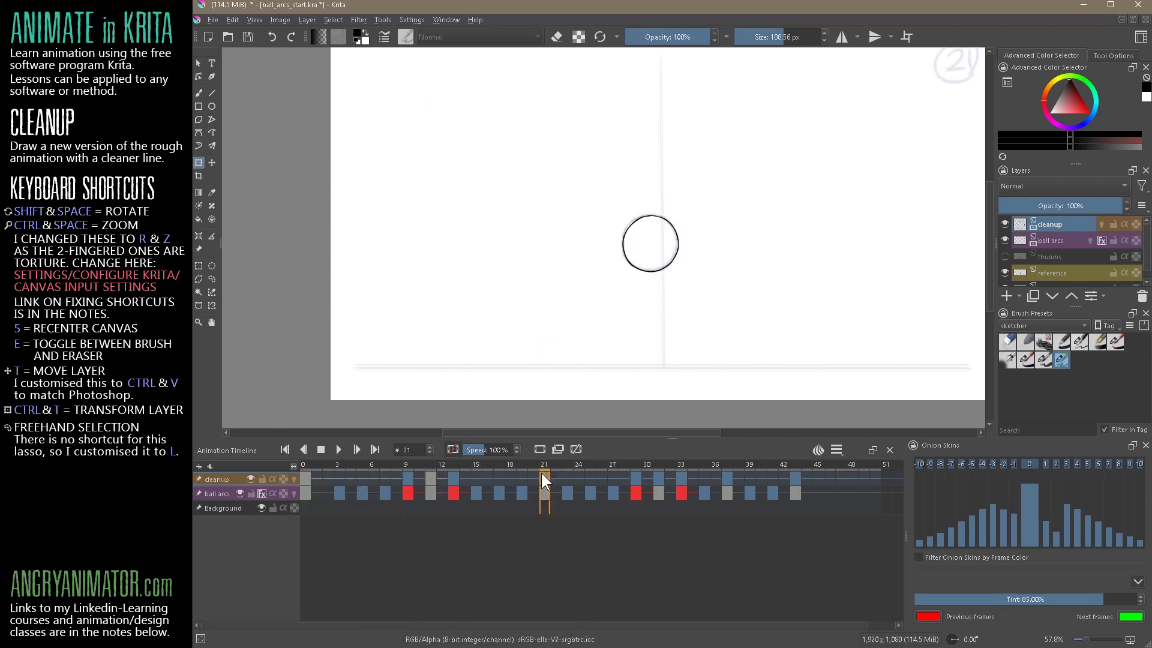
right_click(541, 475)
left_click(628, 572)
Step: Give the cleanup keys at frames 31, 37 and 43 a grey colour label
left_click(658, 478)
right_click(658, 477)
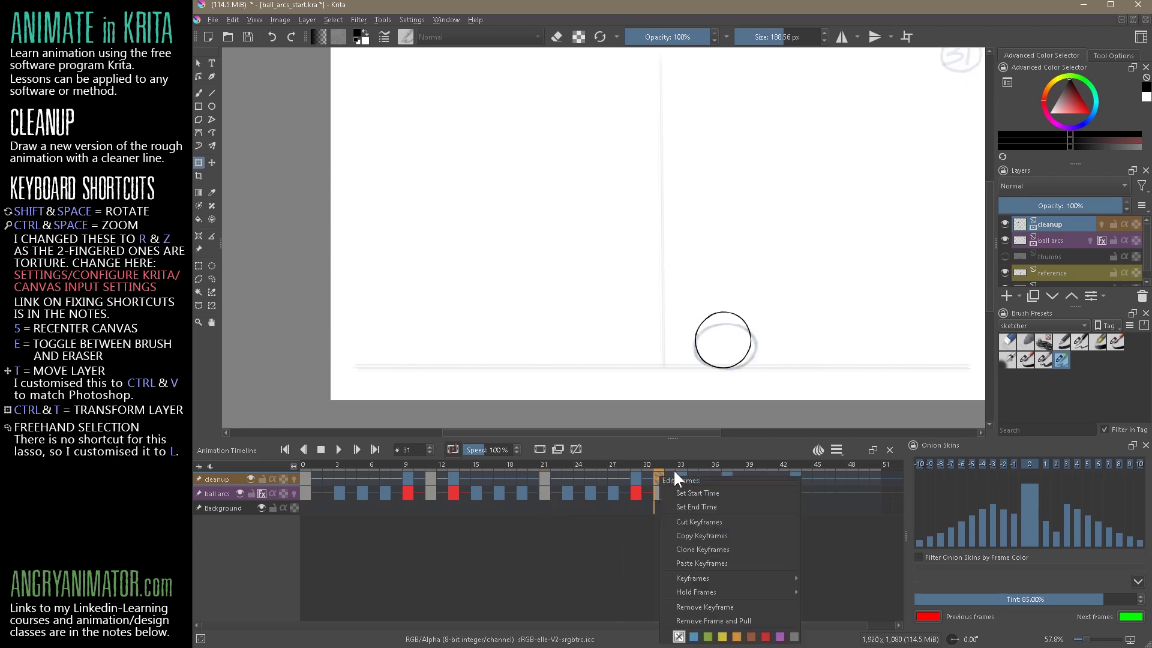
left_click(792, 636)
left_click(727, 479)
right_click(727, 479)
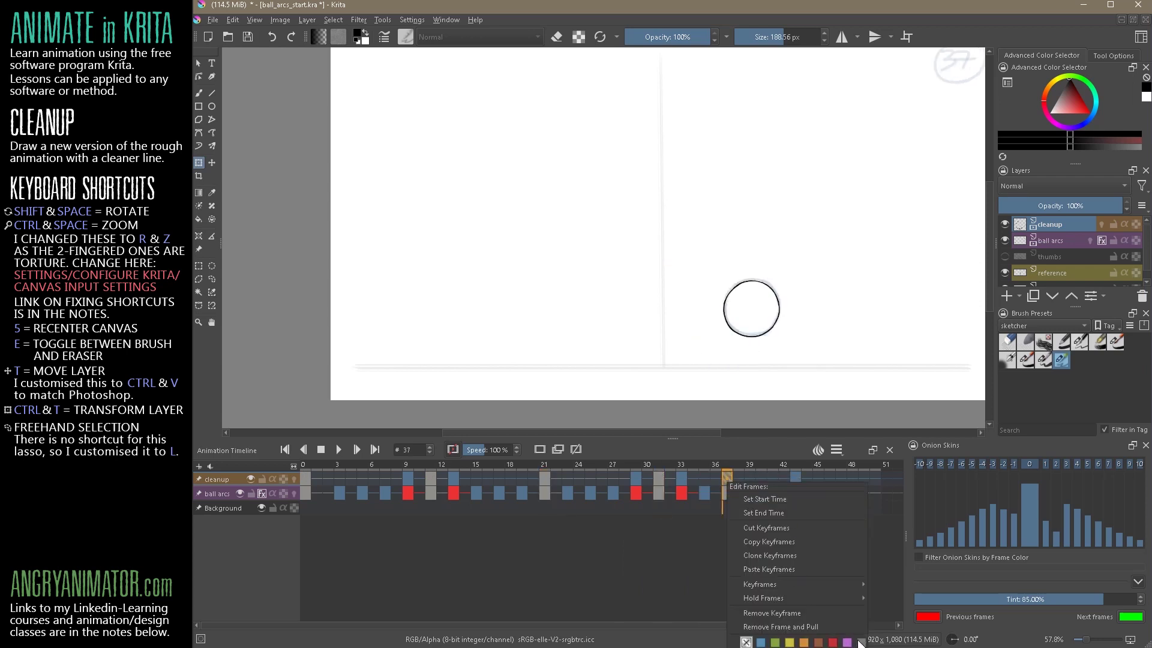
left_click(862, 637)
left_click(798, 473)
right_click(797, 473)
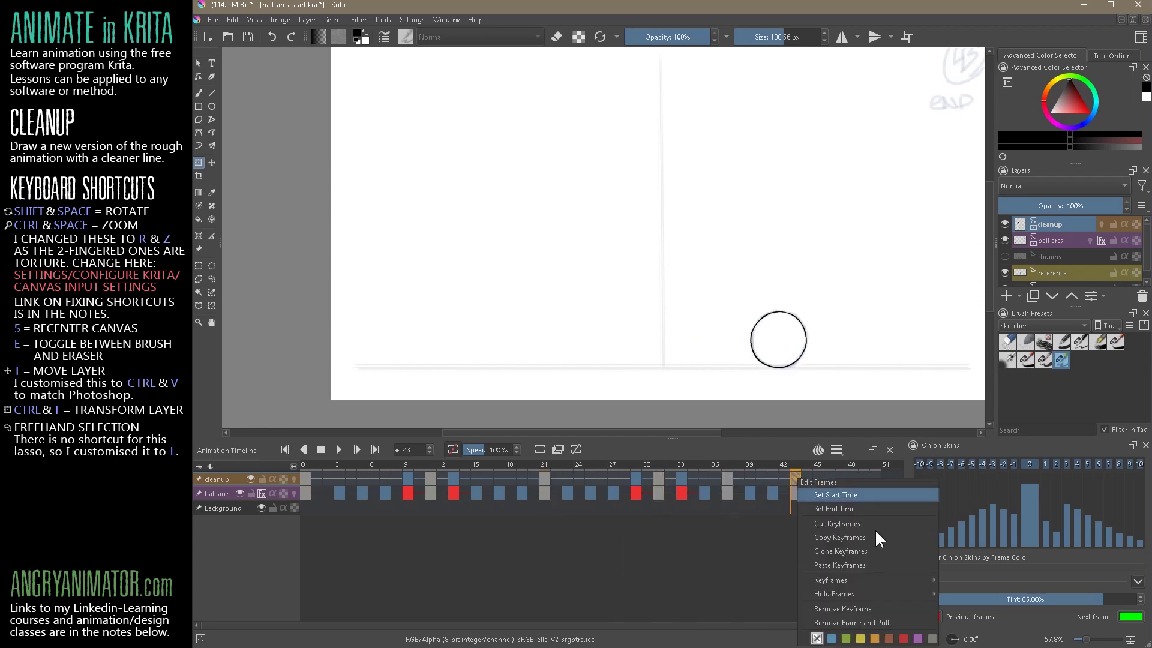
left_click(931, 638)
Step: Label the squash keys at frames 9, 13, 30 and 33 red
left_click(407, 477)
right_click(407, 477)
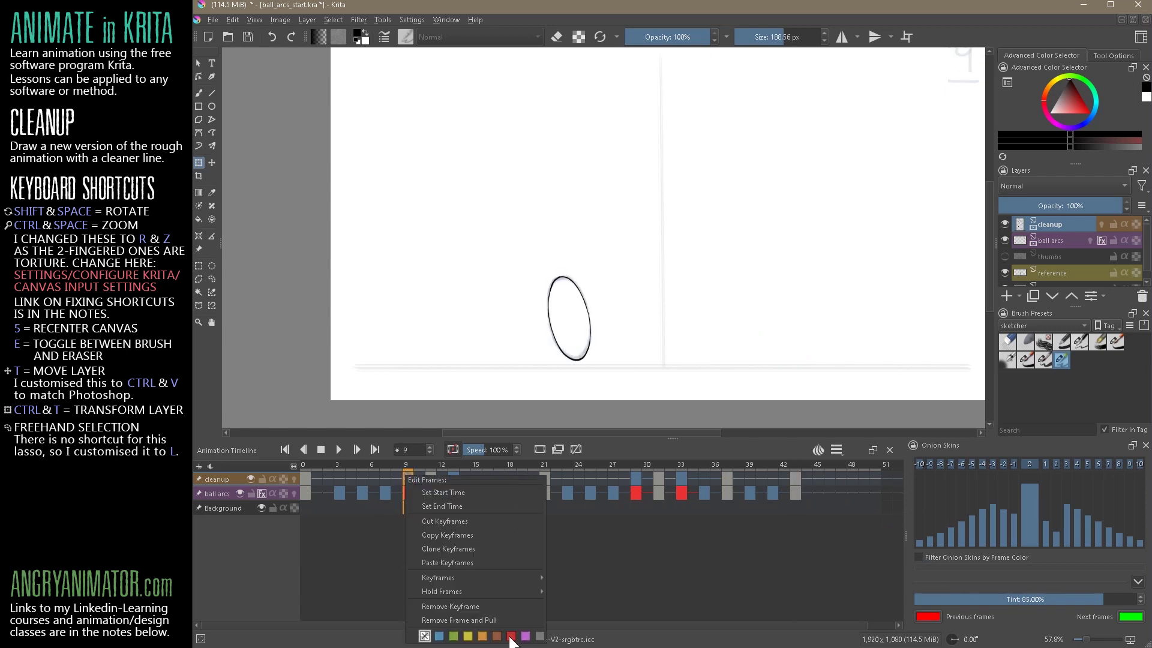
left_click(517, 637)
left_click(454, 475)
right_click(454, 476)
left_click(558, 637)
left_click(636, 478)
right_click(636, 478)
left_click(740, 637)
left_click(681, 477)
right_click(681, 477)
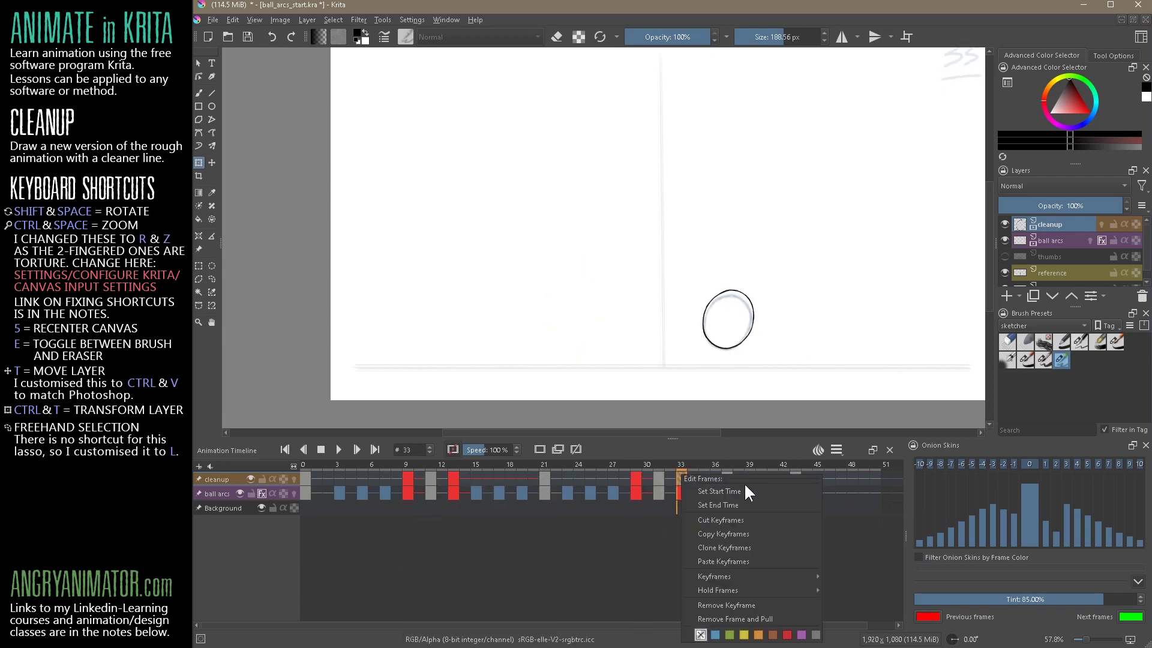
left_click(787, 635)
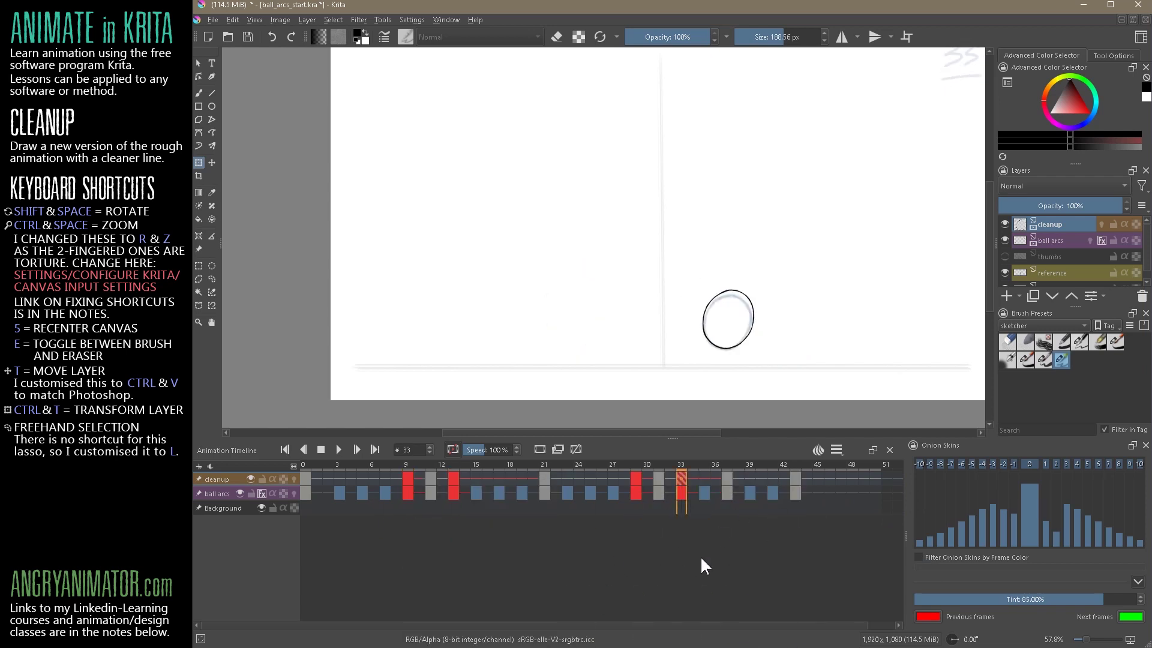
left_click(339, 491)
Step: Drag the circles on cleanup frames 7, 5 and 3 onto the rough ball
left_click(384, 491)
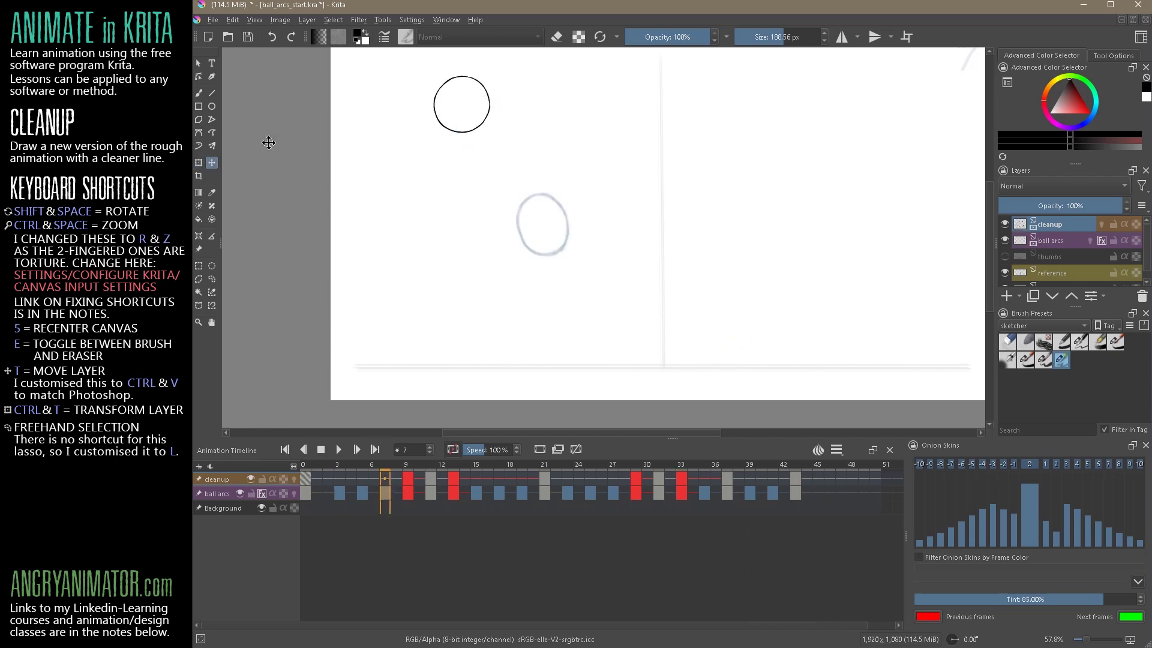
left_click_drag(481, 121, 555, 240)
key("Left")
key("Left")
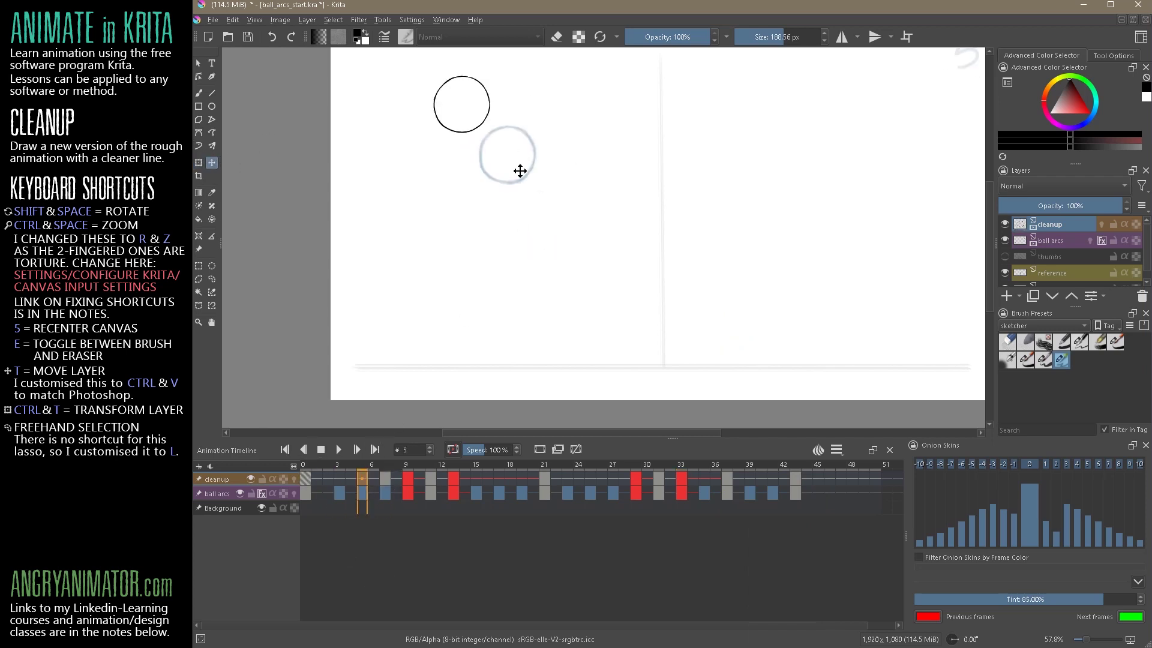
left_click_drag(494, 129, 540, 181)
left_click(340, 479)
left_click_drag(490, 126, 512, 147)
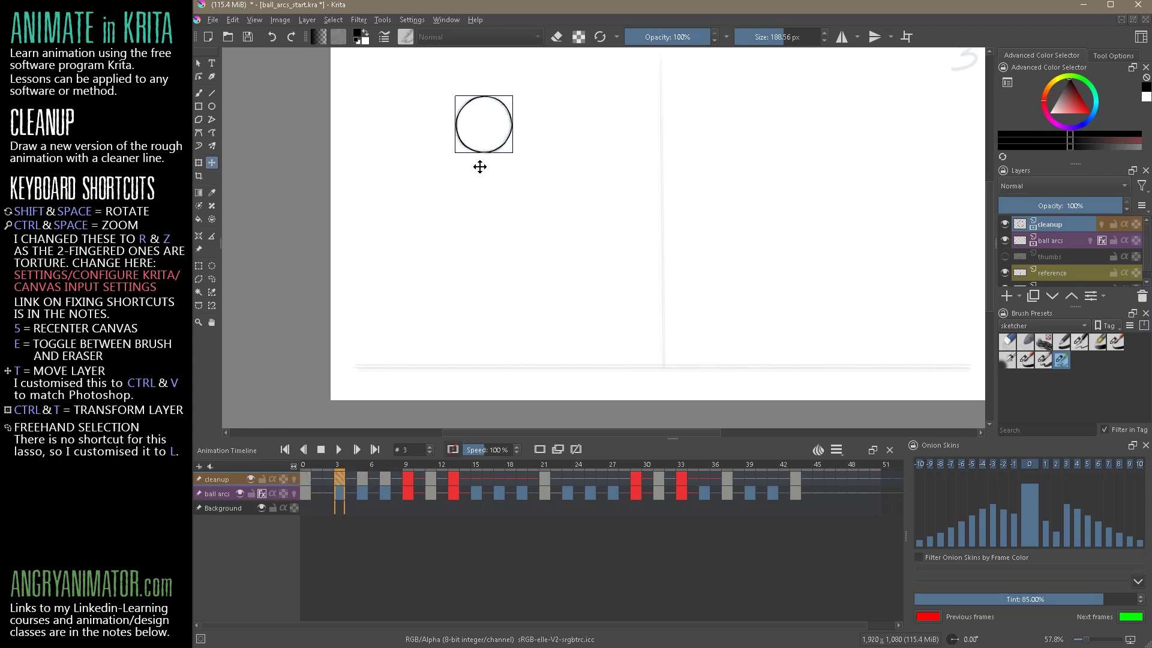
Step: Colour the cleanup keyframes 3, 5 and 7 blue and compare them
right_click(338, 477)
left_click(372, 638)
right_click(364, 476)
left_click(397, 638)
right_click(384, 478)
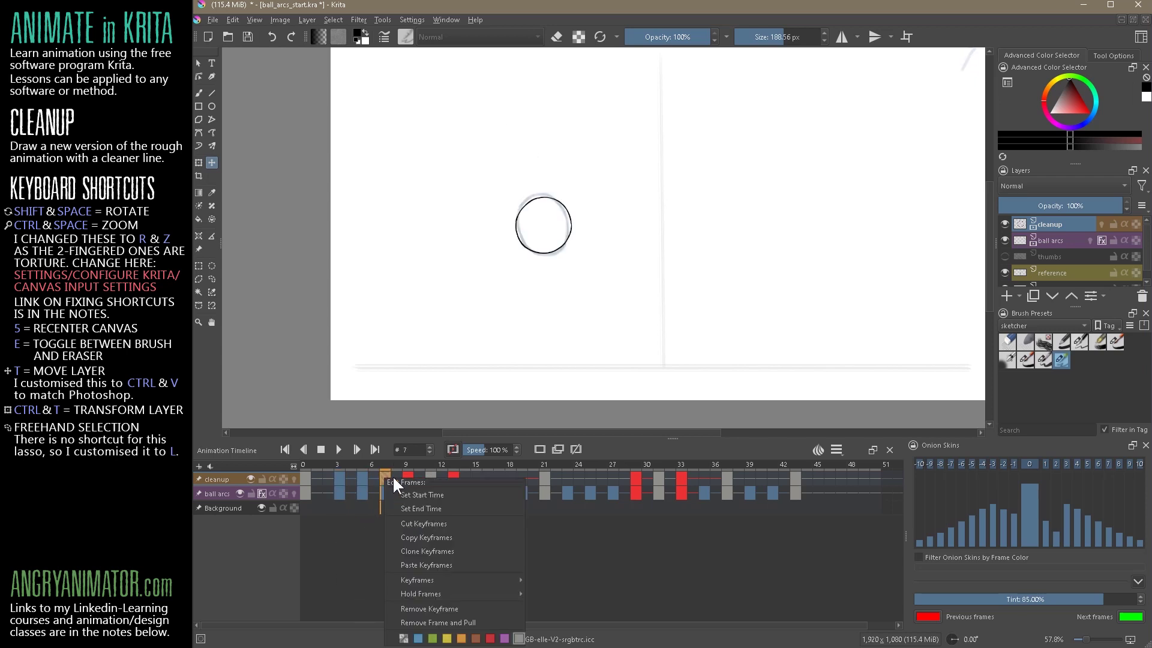
left_click(418, 638)
left_click(341, 478)
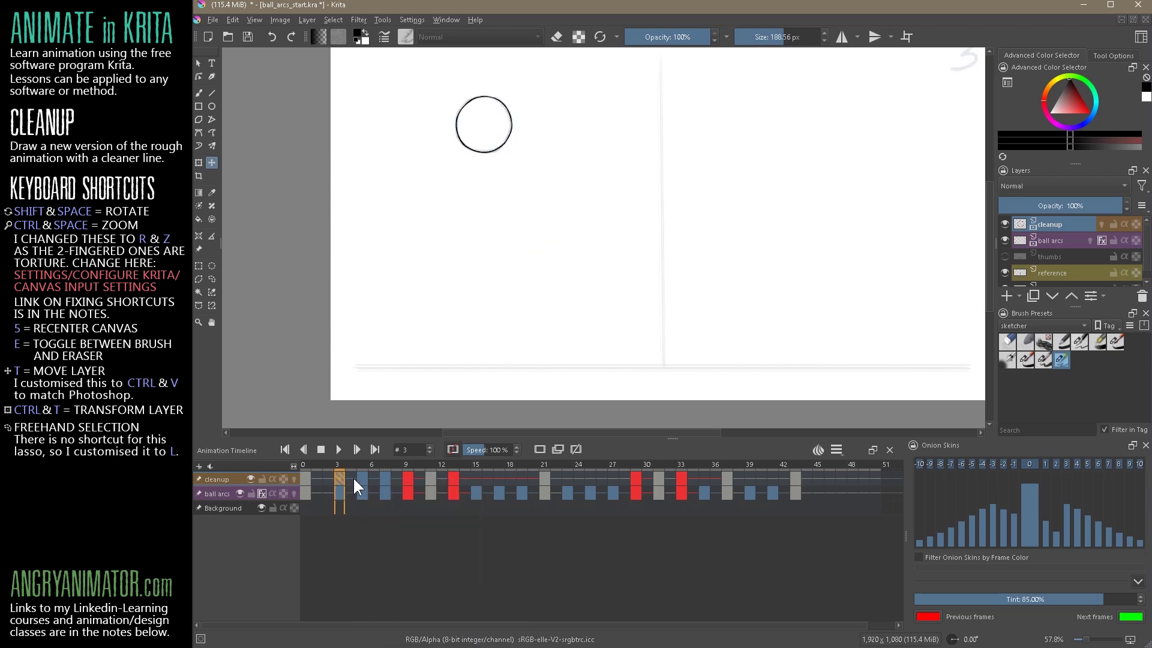
left_click(361, 477)
left_click(384, 478)
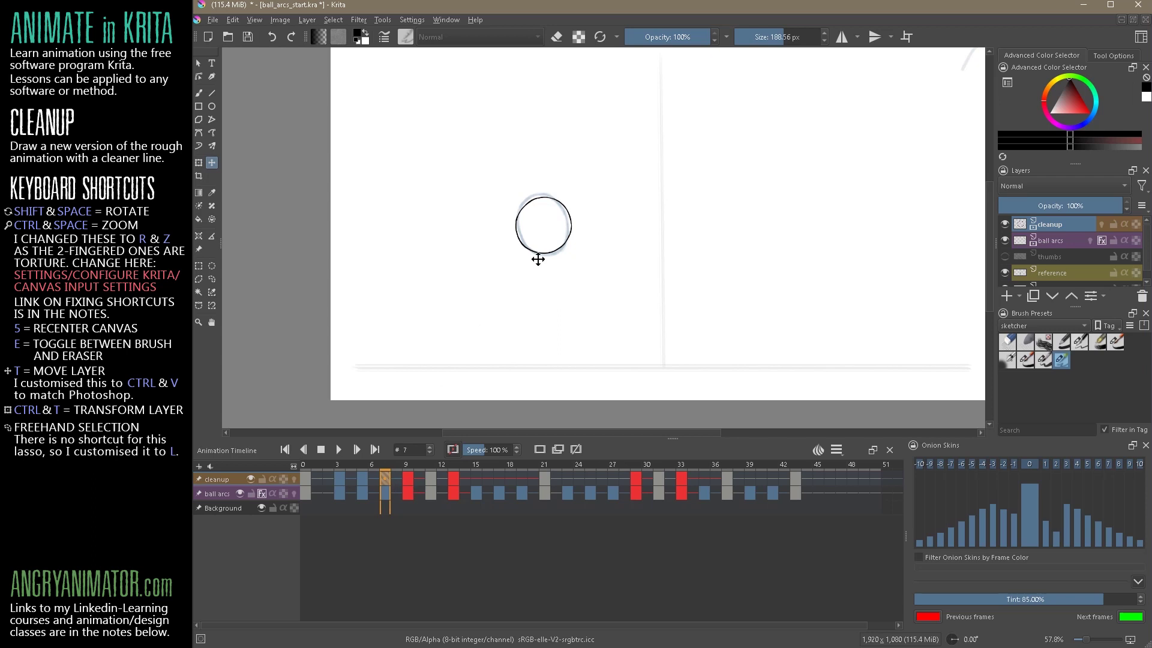
Step: Stretch and tilt the frame 7 ball into a taller oval
left_click(198, 163)
left_click_drag(574, 225, 549, 256)
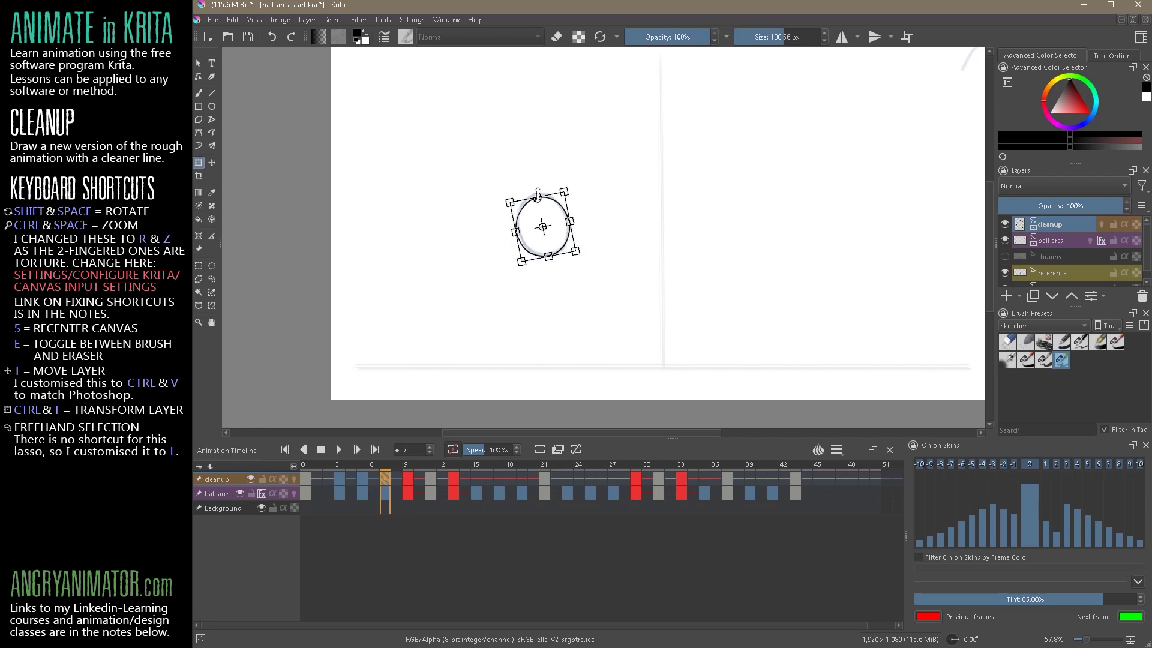
left_click_drag(539, 195, 538, 191)
left_click_drag(591, 258, 566, 241)
left_click(452, 475)
Step: Copy frame 21's ball to frame 15, place it on the rough, and colour it blue
left_click(476, 479)
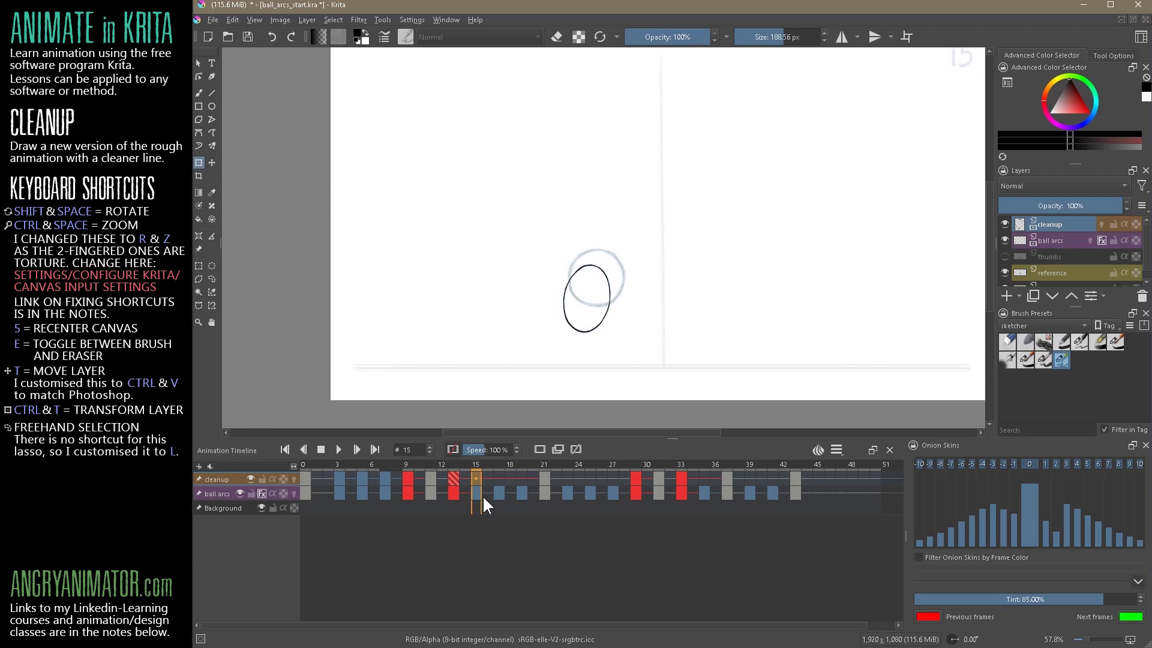
left_click(540, 480)
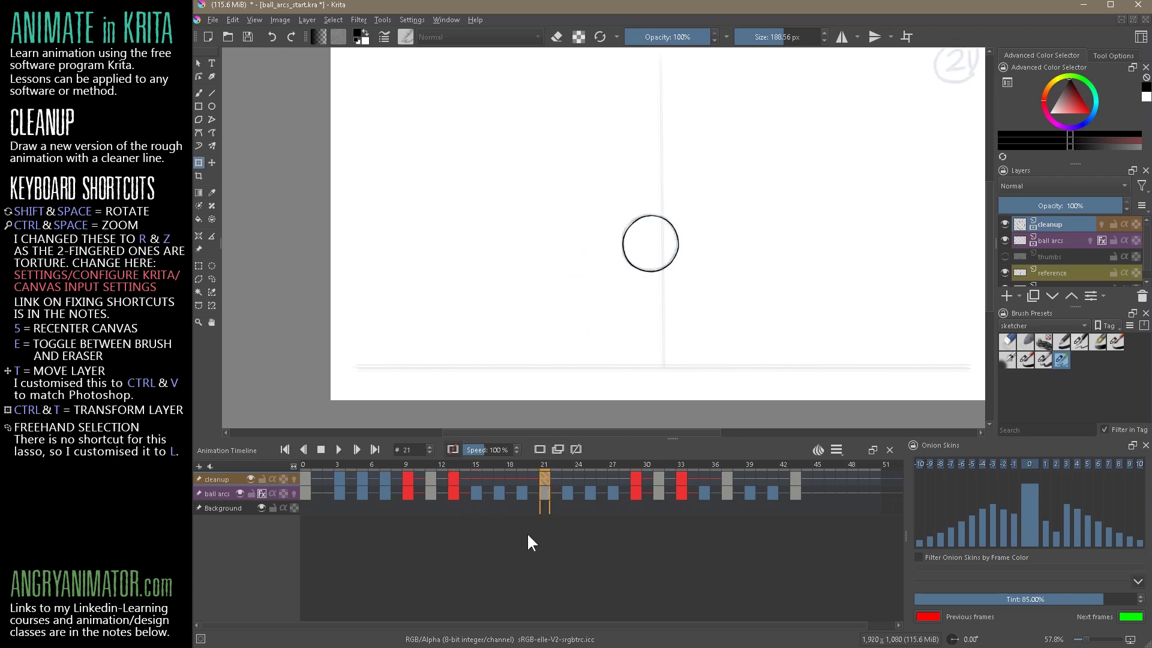
left_click_drag(541, 476, 477, 477)
left_click_drag(665, 264, 612, 296)
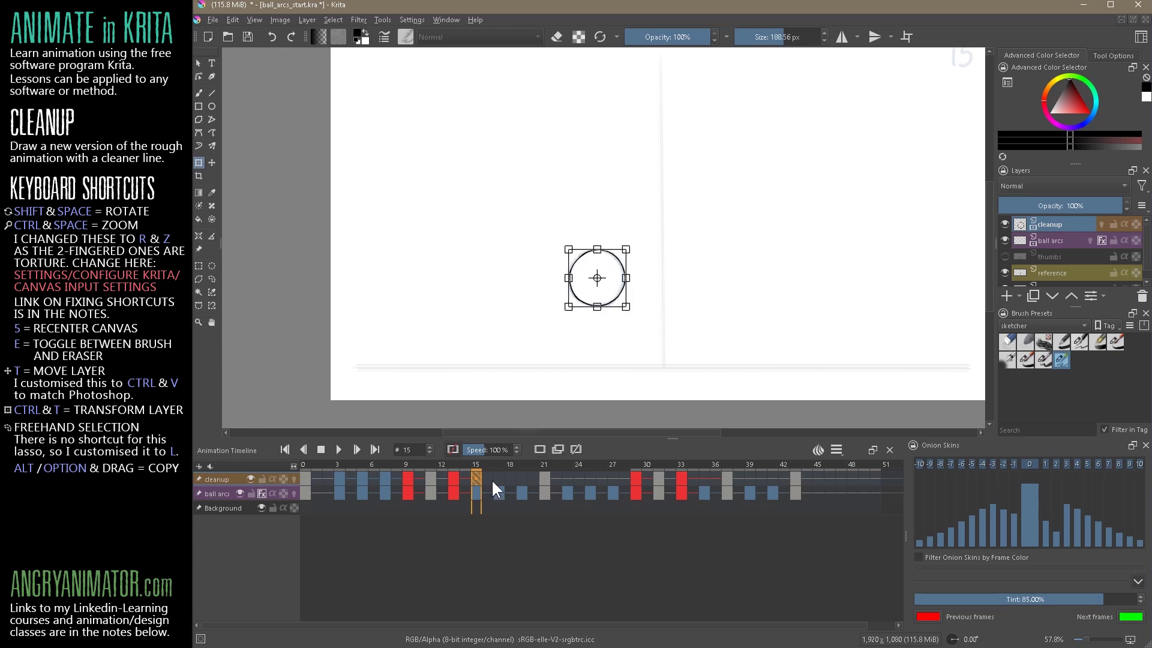
right_click(478, 477)
left_click(498, 637)
Step: Copy the ball to frames 17 and 19, moving each onto its rough ball
left_click_drag(476, 478, 499, 479)
left_click(612, 297)
left_click_drag(622, 291, 642, 270)
left_click_drag(499, 478, 522, 480)
left_click(621, 294)
left_click_drag(632, 279, 648, 267)
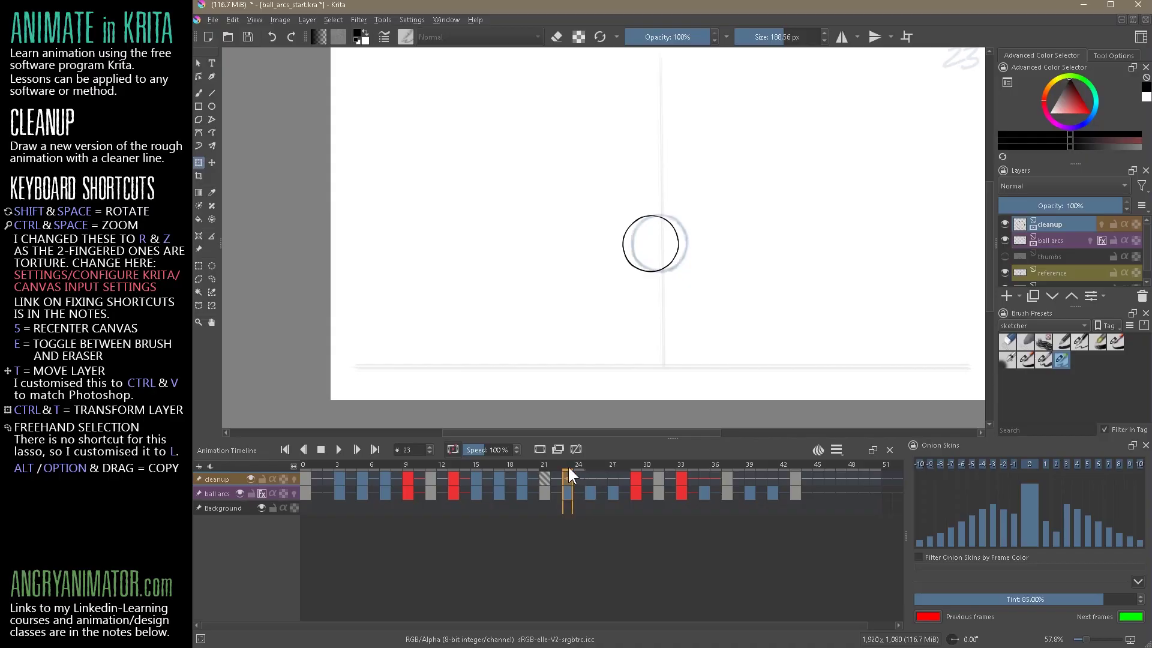
Step: Align the frame 23 ball, colour it blue, and copy placed balls to frames 25 and 27
key("ctrl+t")
left_click_drag(665, 264, 675, 264)
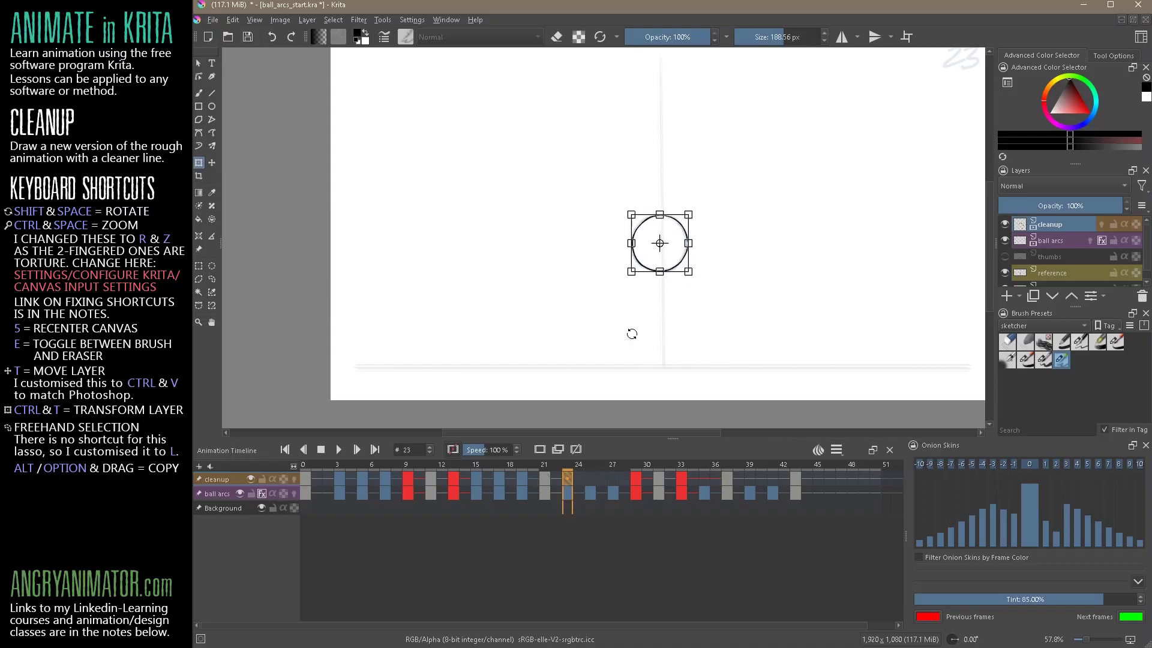
key("Right")
key("Right")
left_click(585, 637)
left_click(542, 601)
left_click_drag(567, 478, 591, 479)
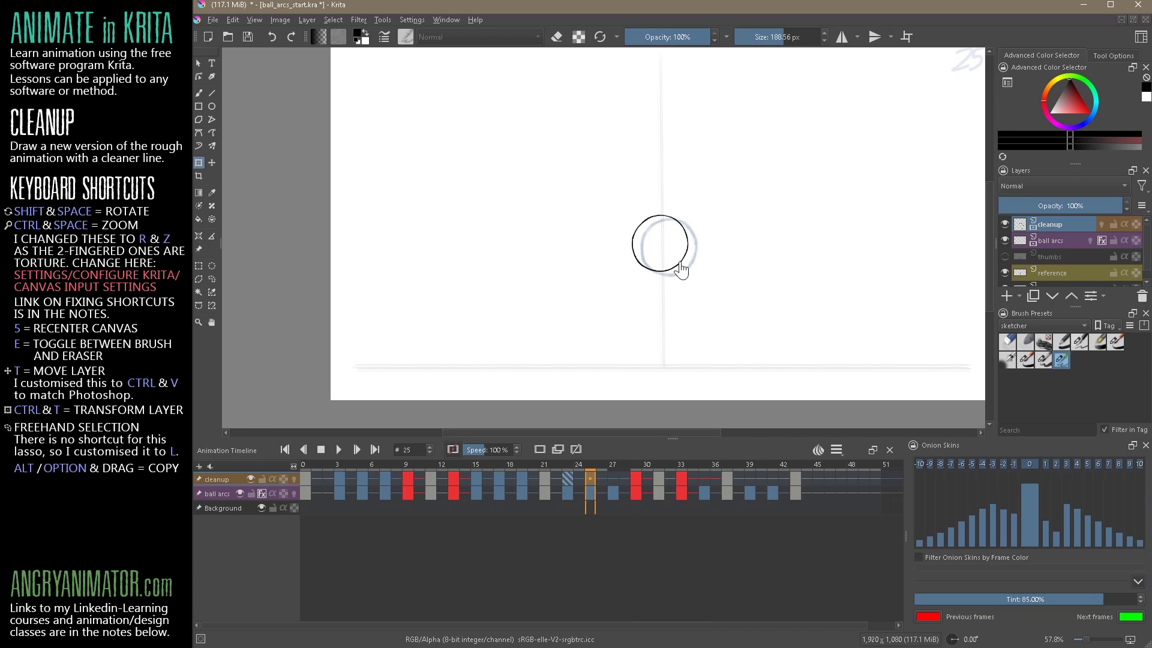
left_click_drag(678, 263, 686, 268)
left_click_drag(591, 478, 613, 478)
left_click_drag(689, 273, 705, 282)
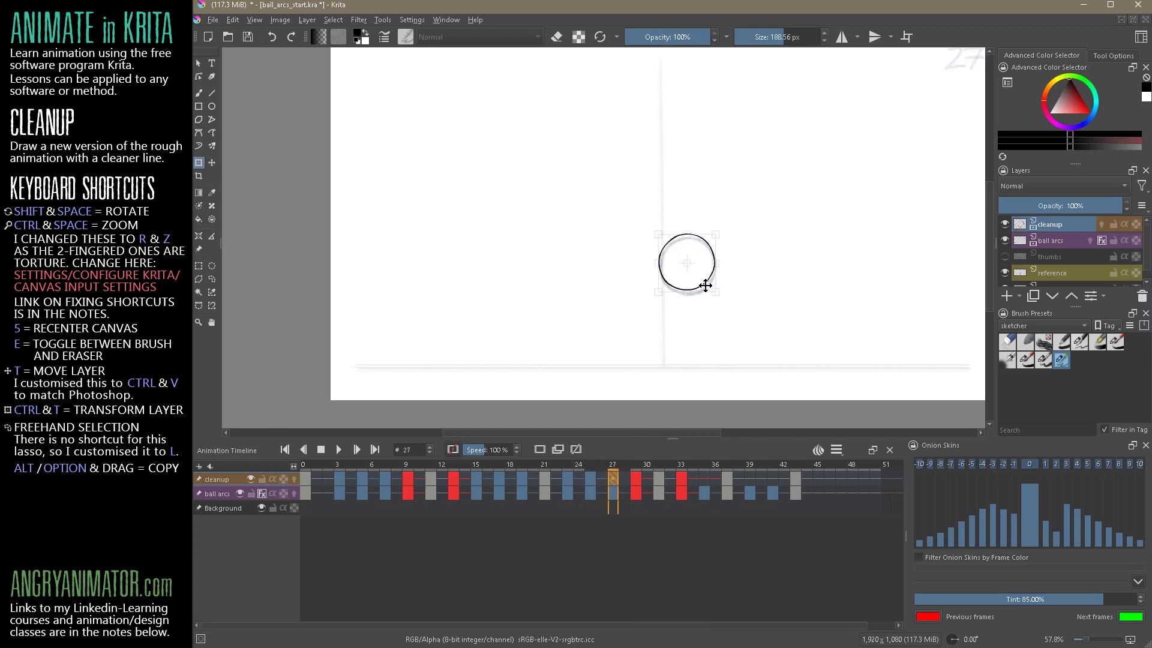
Step: Colour the cleanup keyframe at frame 35 blue
left_click(723, 476)
left_click(704, 477)
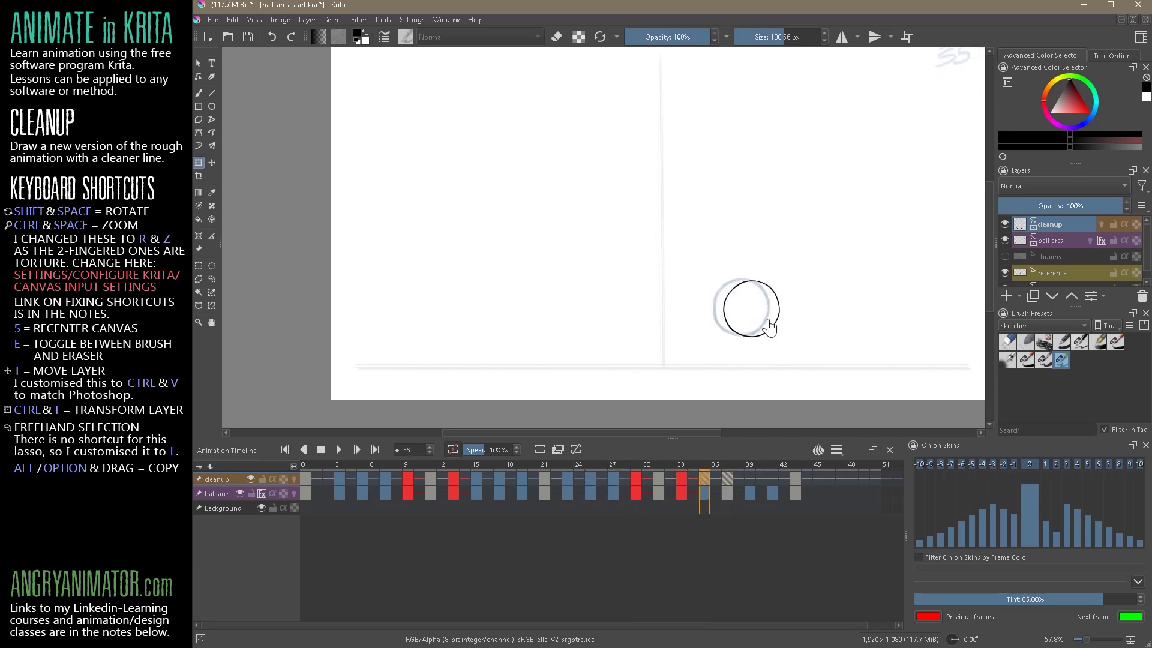
right_click(704, 478)
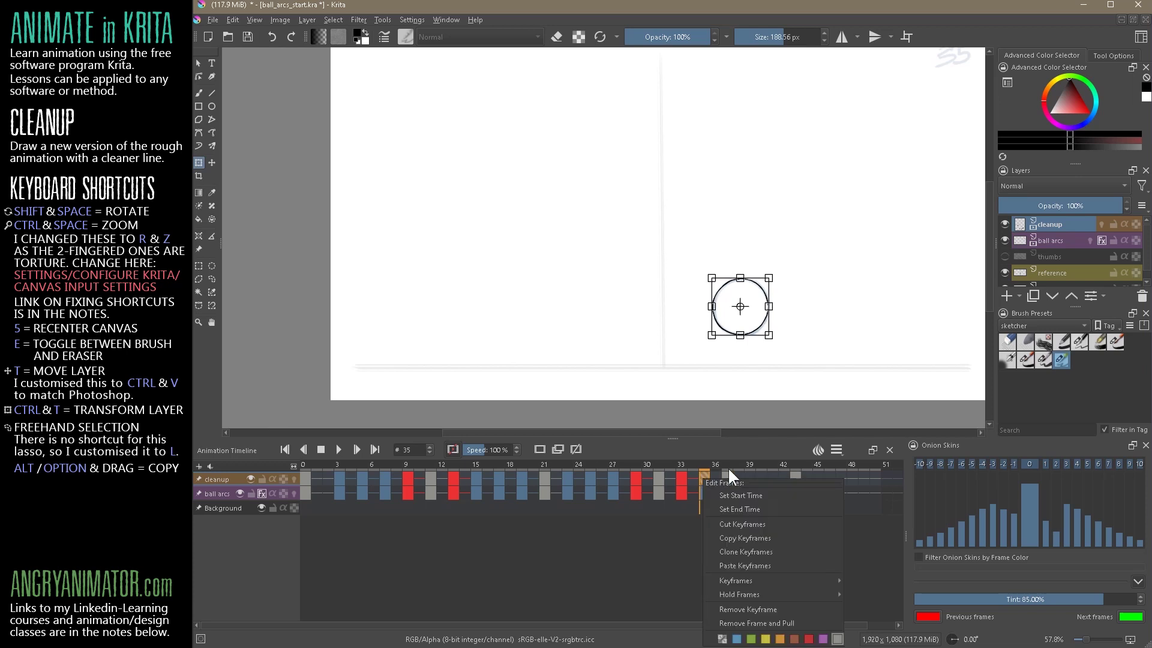
left_click(724, 640)
Step: Copy frame 37's ball to frames 39 and 41 over the roughs, colouring frame 39 blue
left_click(726, 479)
left_click_drag(726, 478, 749, 478)
left_click(782, 323)
left_click_drag(771, 324, 782, 325)
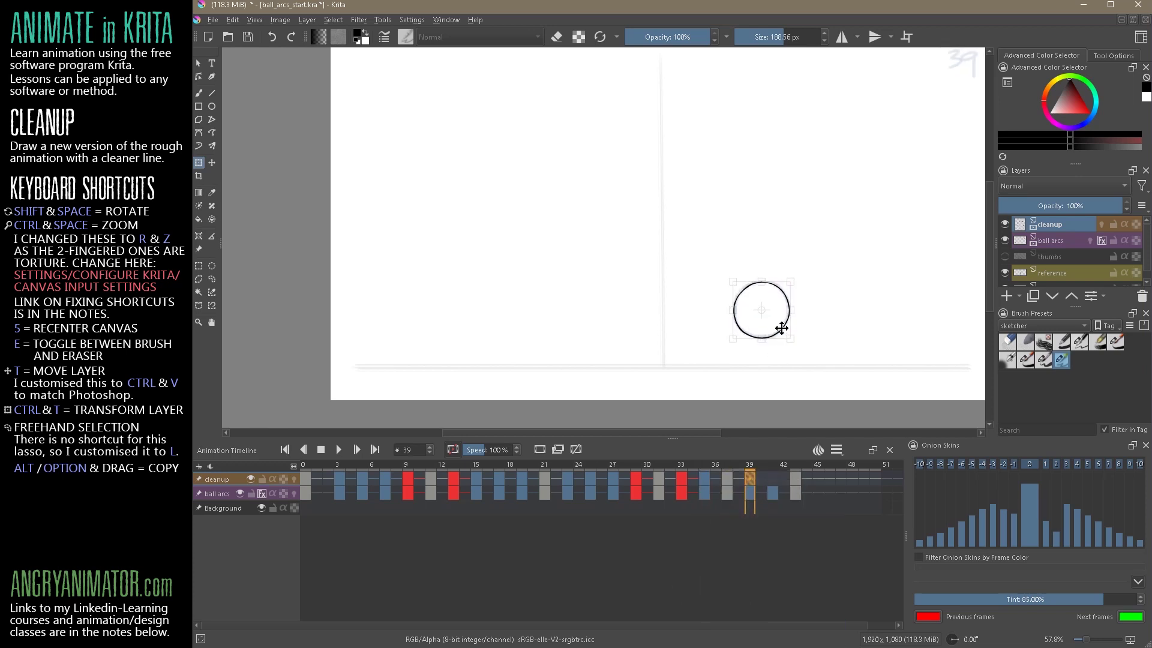
right_click(750, 477)
left_click(772, 640)
left_click_drag(750, 478, 773, 478)
left_click_drag(781, 336, 793, 344)
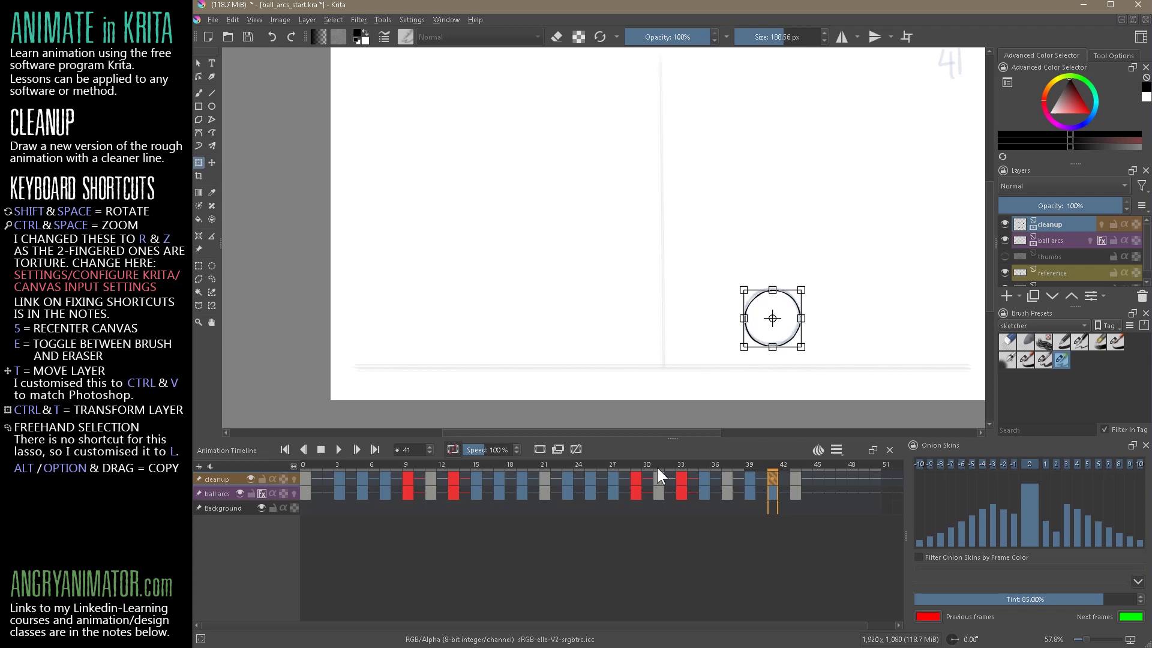
left_click(1005, 239)
Step: Play back the animation, then disable onion skins for previous frames -8 to -6
left_click(338, 450)
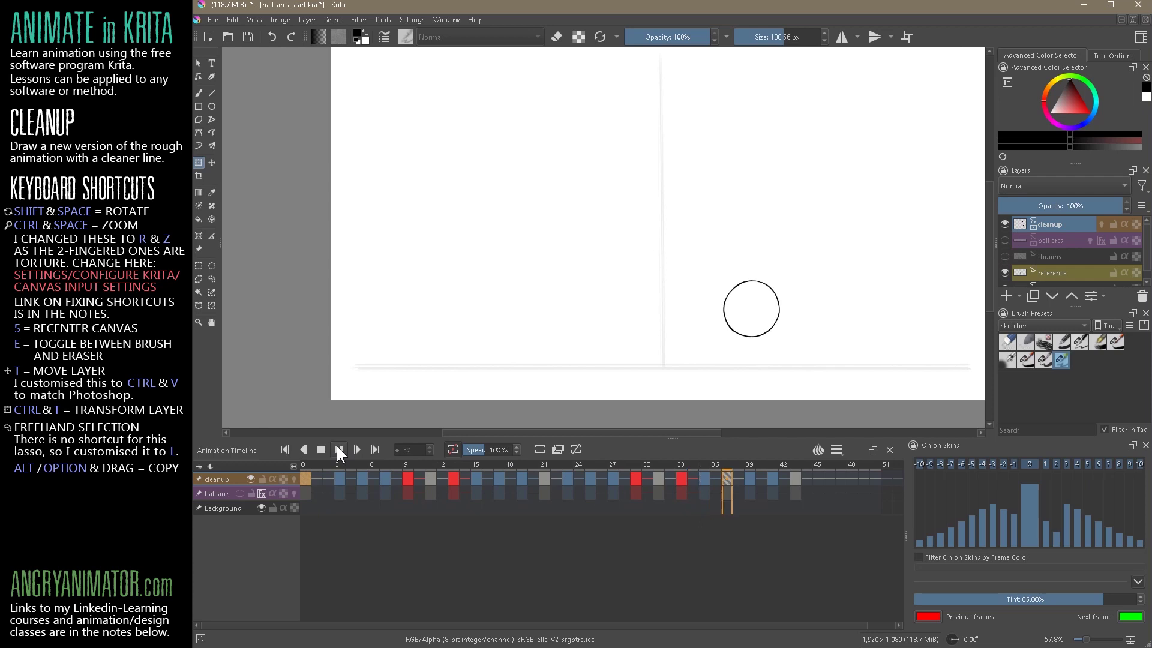
left_click(321, 449)
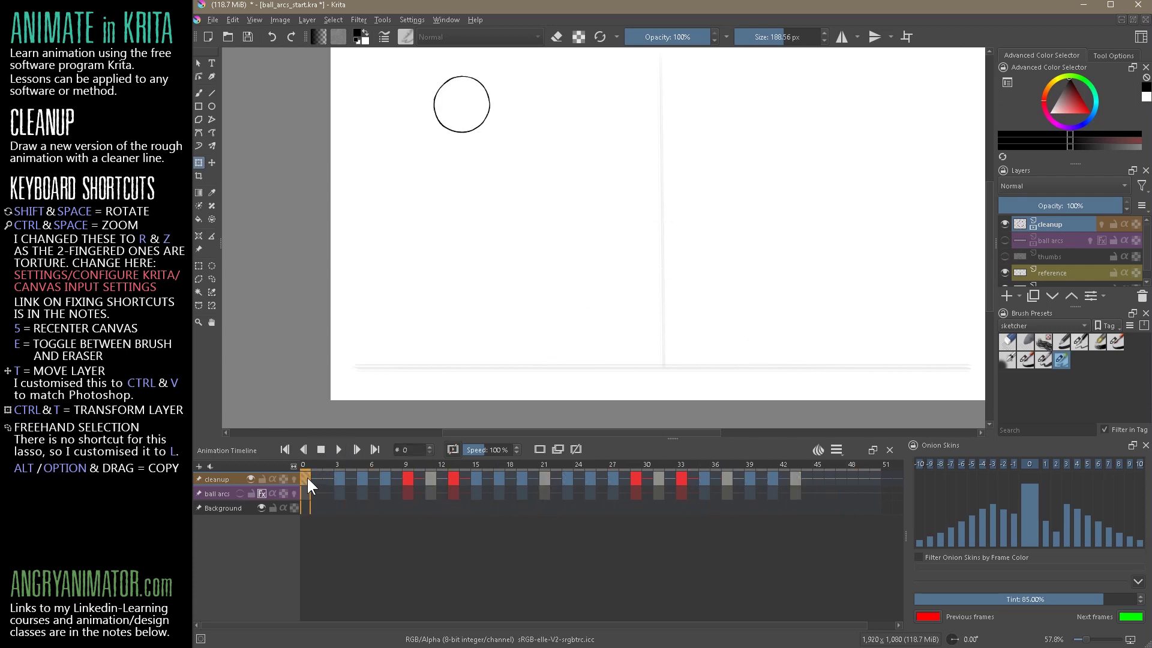
left_click(919, 543)
left_click(918, 543)
left_click_drag(944, 461, 1069, 462)
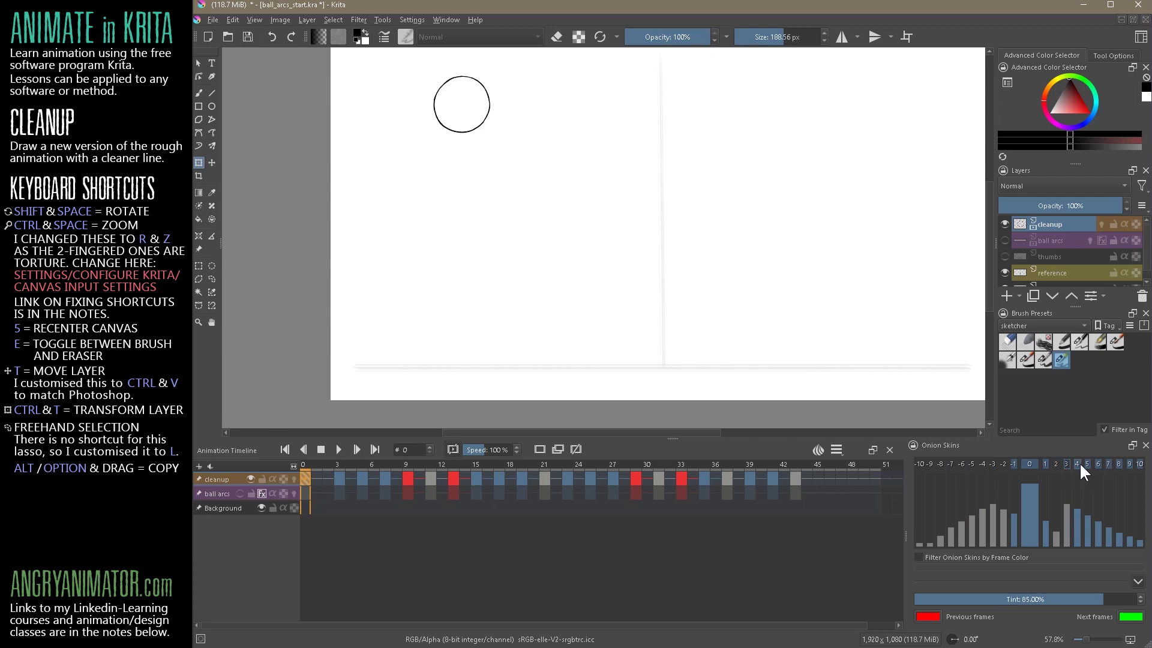
Step: Disable the +5, +6 and +8 onion skins in the Onion Skins docker
left_click(818, 450)
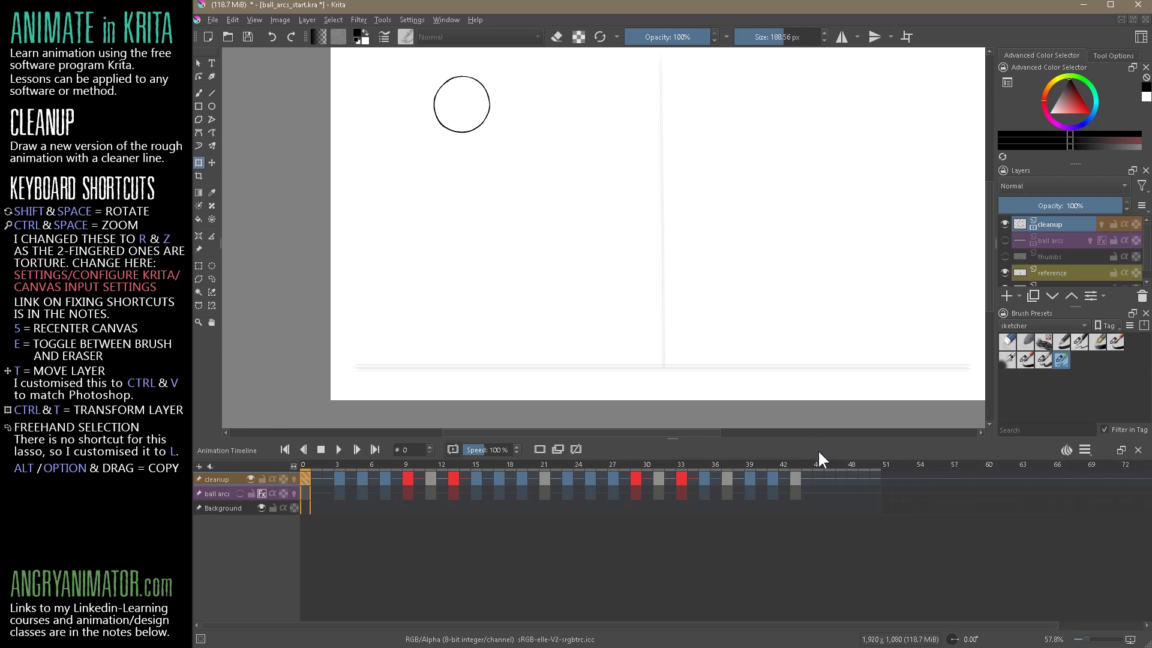
left_click(1066, 449)
left_click(1086, 464)
left_click(1097, 464)
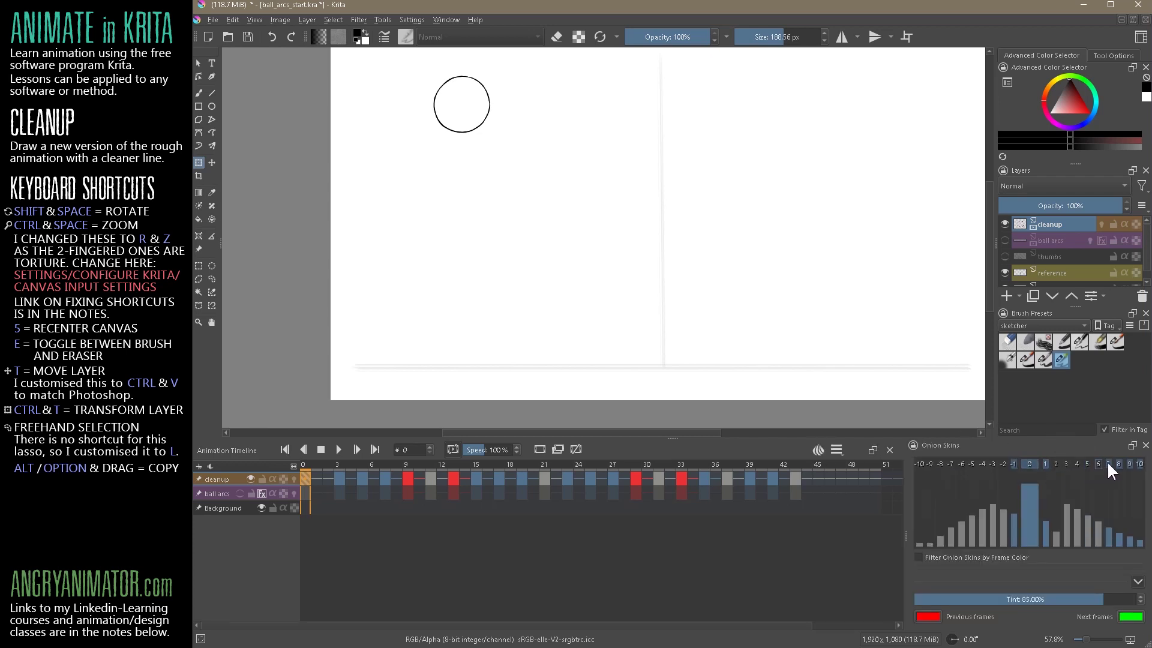
left_click(1119, 464)
Step: Turn on onion skins for the cleanup layer, stop playback and go to frame 21
left_click(293, 479)
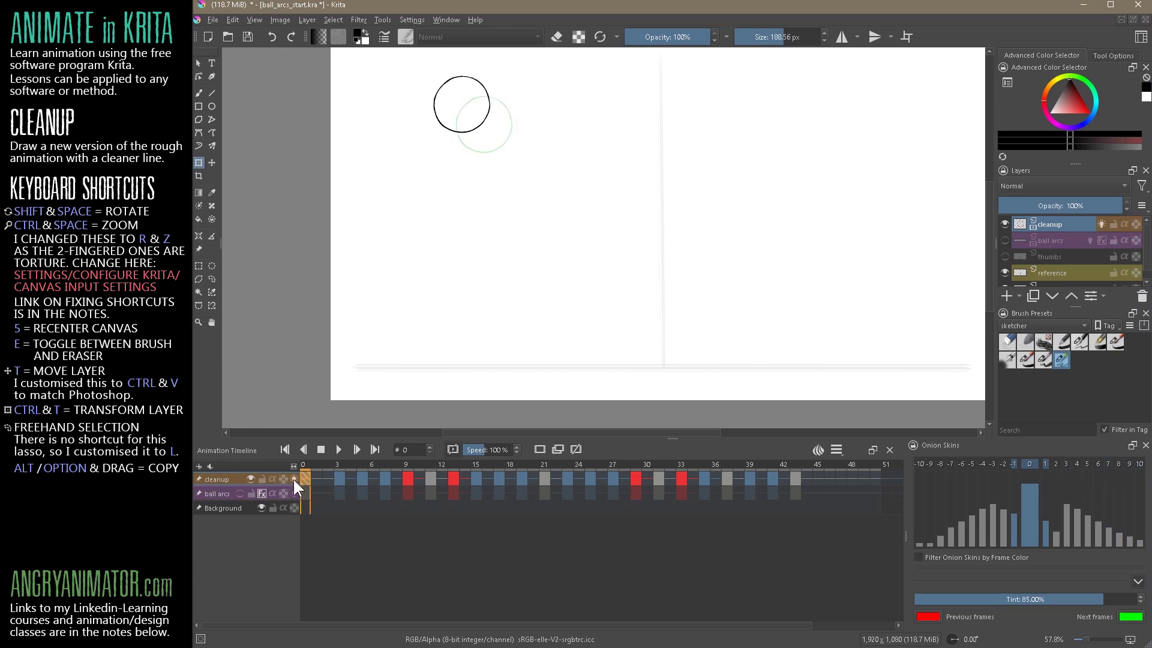
left_click(321, 452)
left_click(544, 479)
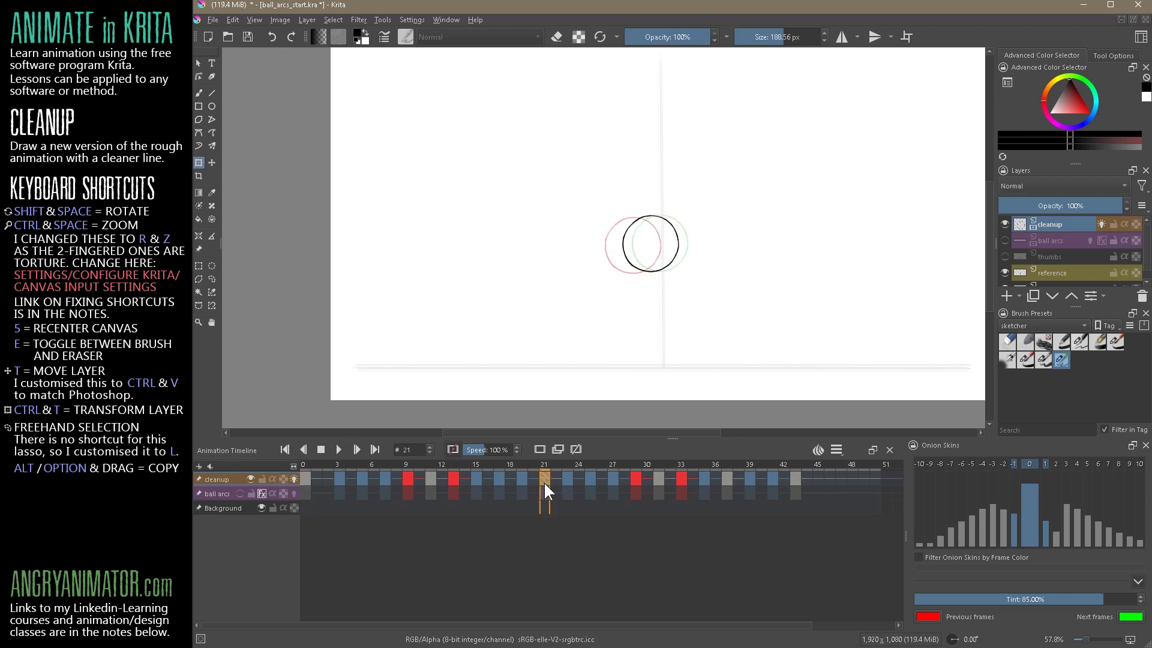
Step: Enable previous onion skins -2 to -5 and next skins +2, +3, +4, +6 and +7
left_click(1003, 464)
left_click(992, 463)
left_click(982, 464)
left_click(972, 464)
left_click(1056, 464)
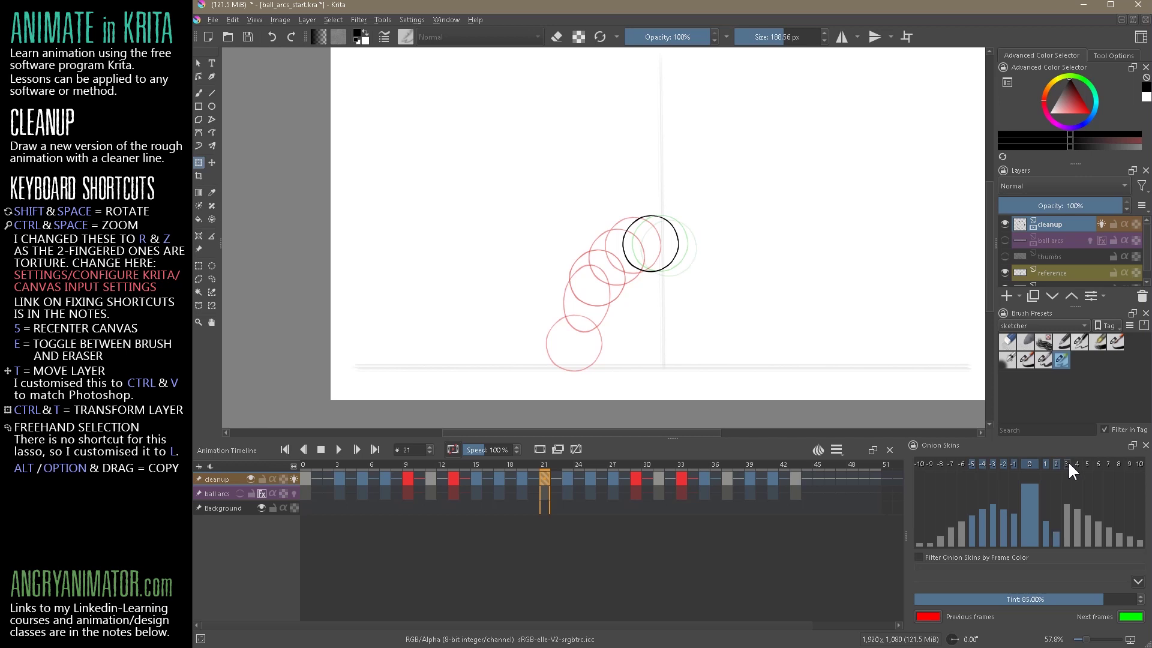
left_click(1066, 464)
left_click(1077, 463)
left_click(1098, 463)
left_click(1108, 463)
Step: Enable previous onion skins -6 through -10 and the +5 next skin
left_click(961, 464)
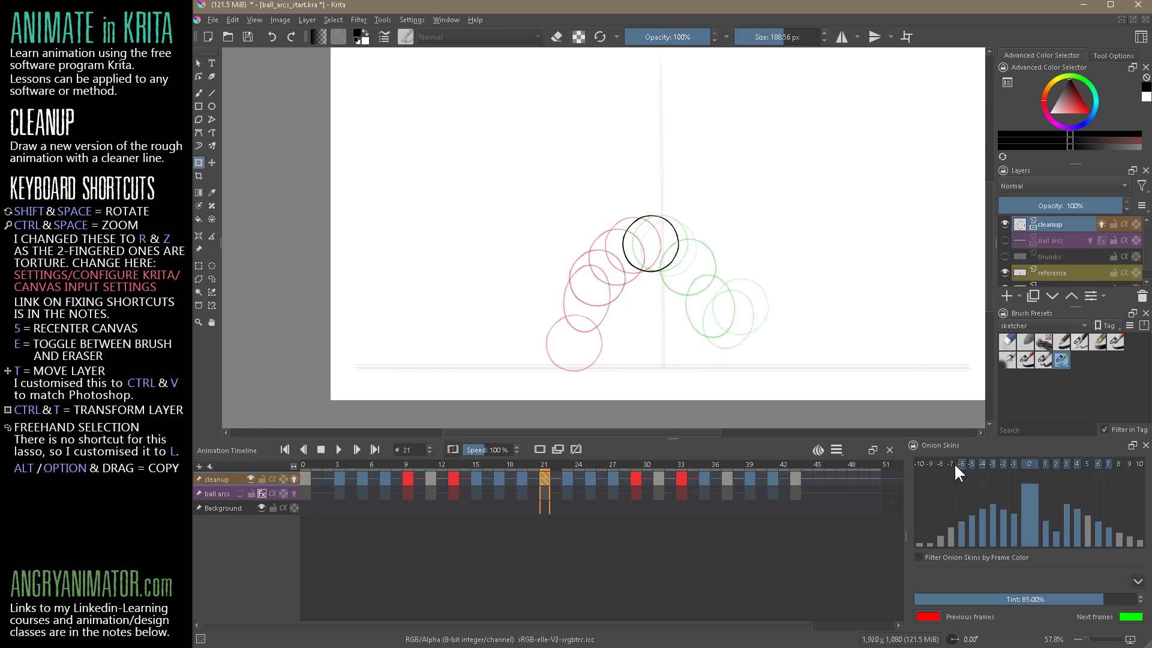
left_click(951, 464)
left_click(940, 464)
left_click(930, 464)
left_click(919, 464)
left_click(1087, 463)
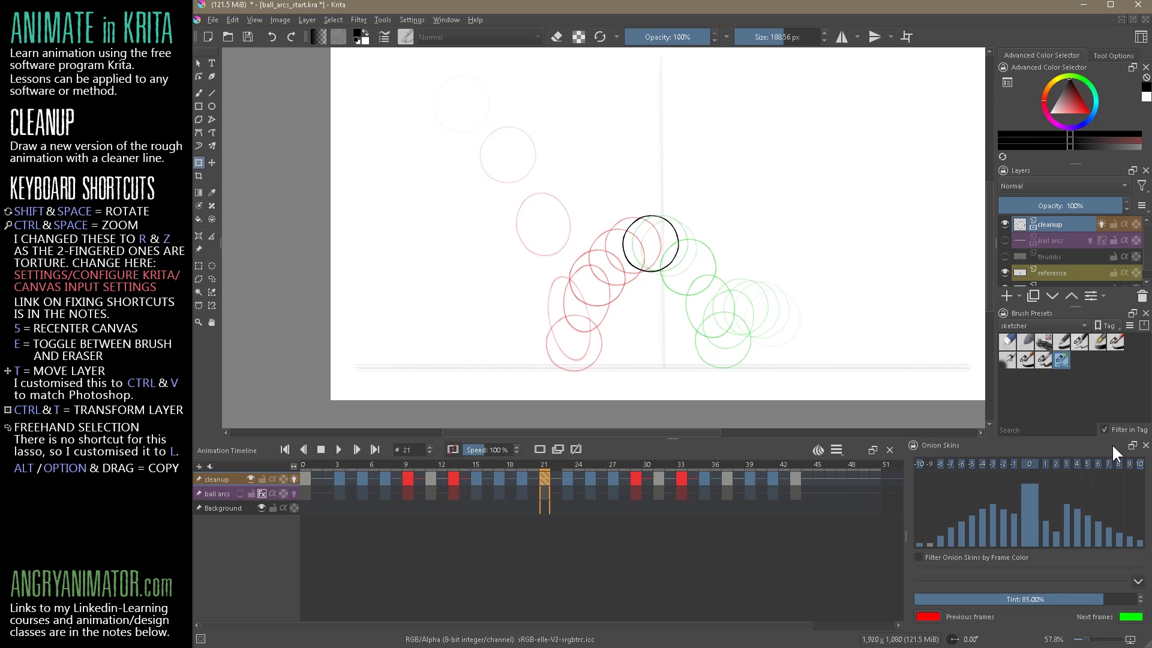
scroll(664, 240, "up", 5)
Step: Go to cleanup frame 13 and trace a clean black ellipse over the rough ball
left_click_drag(804, 291, 733, 190)
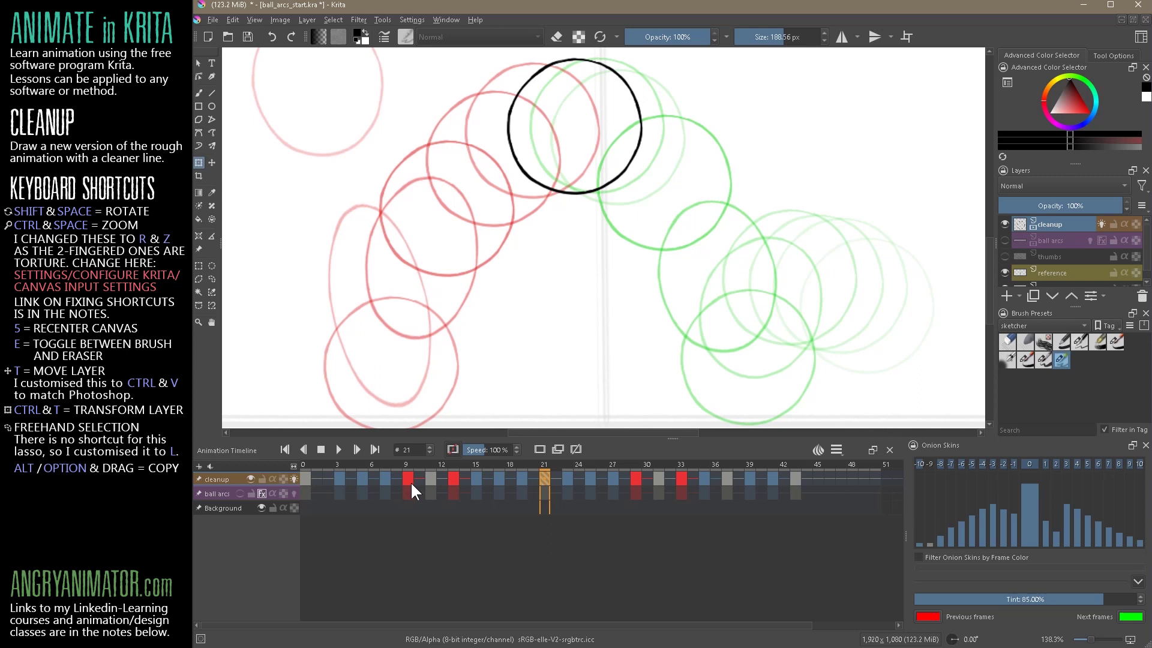
left_click(454, 480)
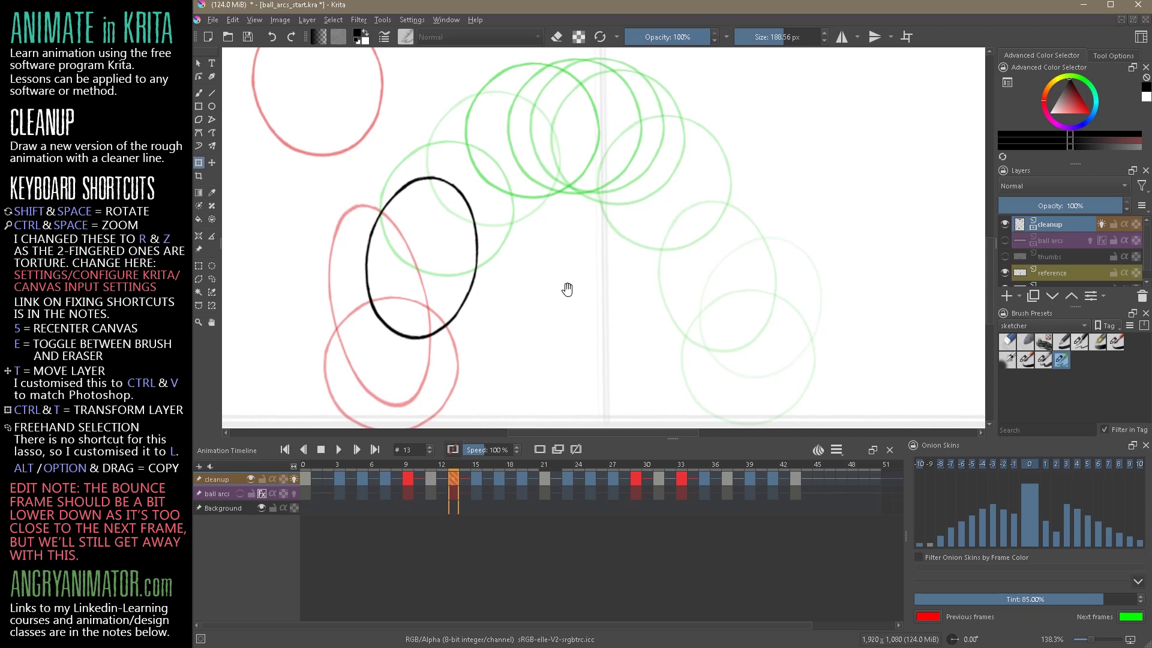
left_click_drag(567, 289, 671, 248)
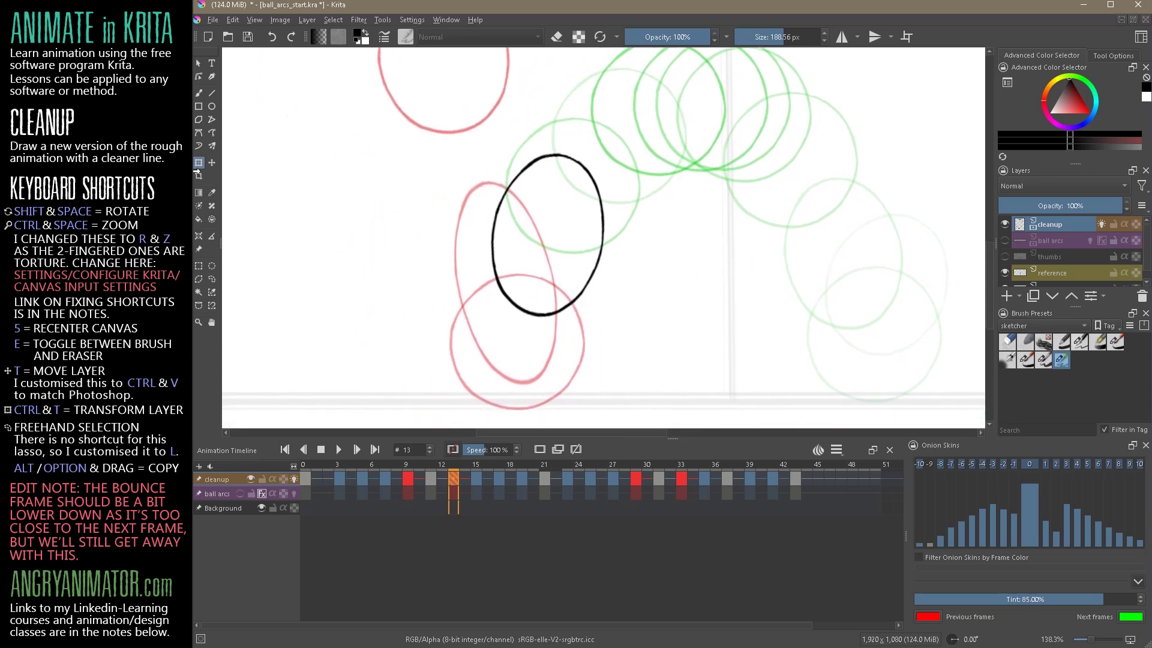
Step: Widen the frame 13 ellipse on both sides and tilt it slightly with Ctrl+T, then return to the brush
key("ctrl+t")
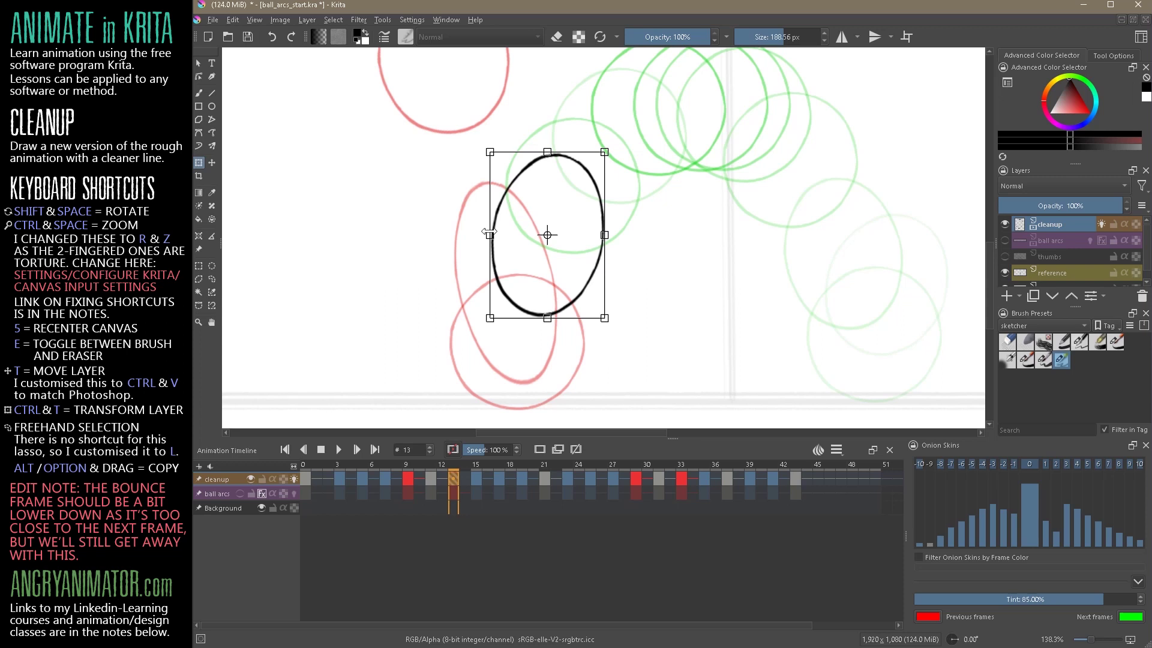
left_click_drag(489, 233, 482, 233)
left_click_drag(544, 152, 545, 149)
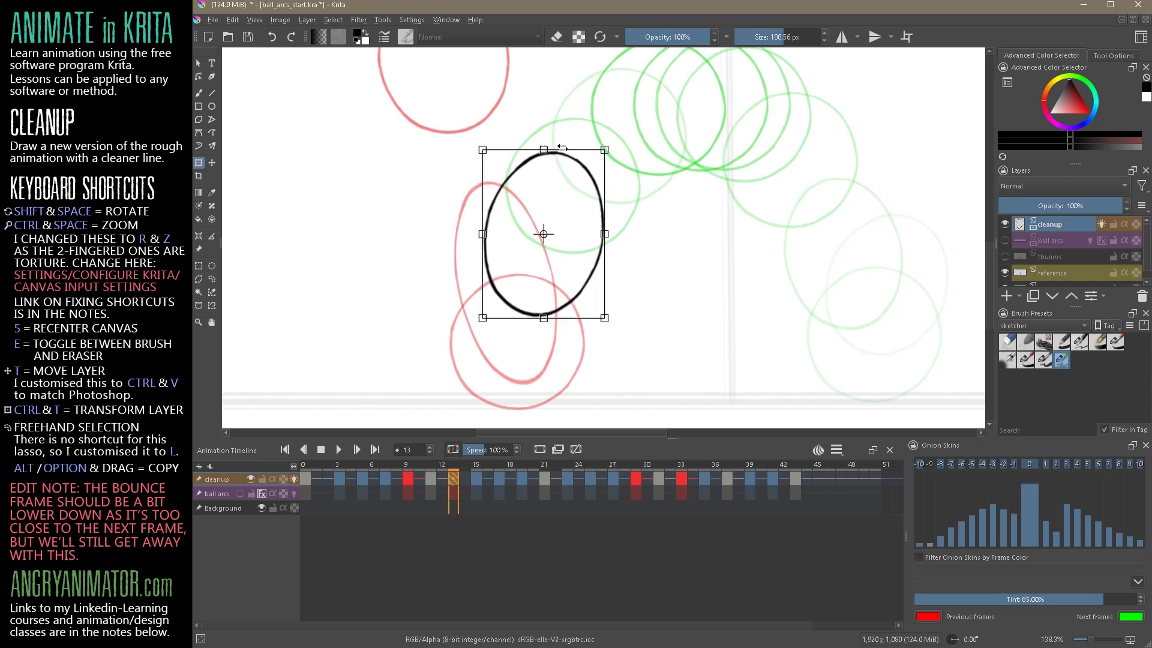
left_click_drag(621, 324, 623, 322)
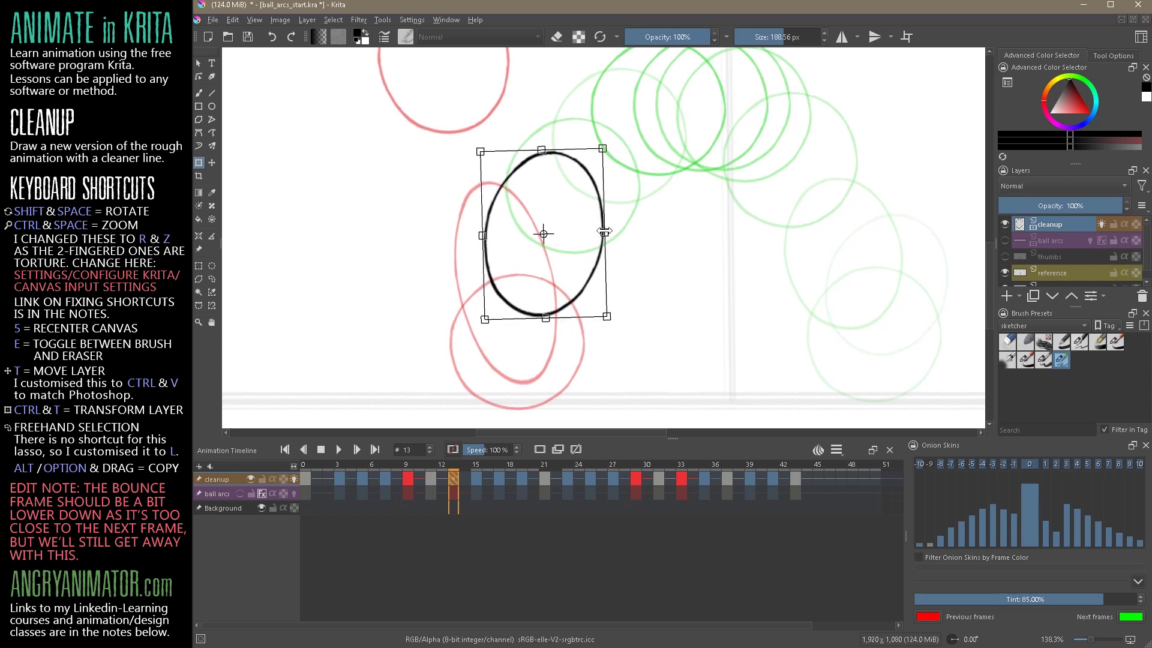
left_click_drag(605, 232, 608, 232)
left_click_drag(617, 144, 622, 148)
key("Return")
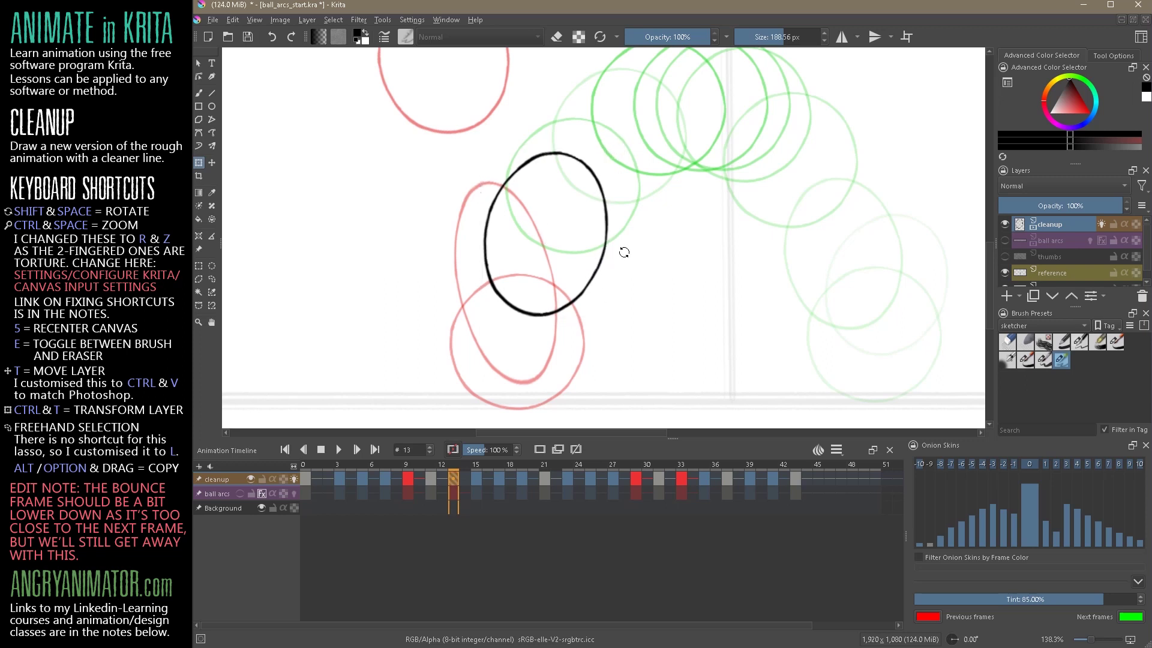
key("e")
left_click(603, 216)
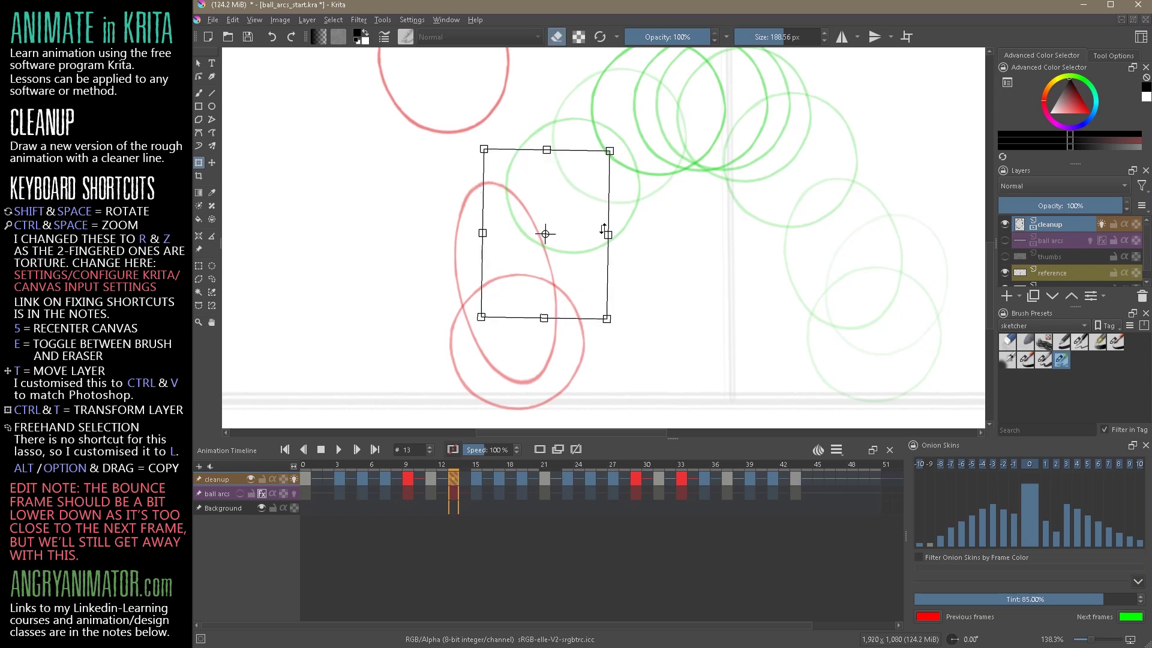
key("b")
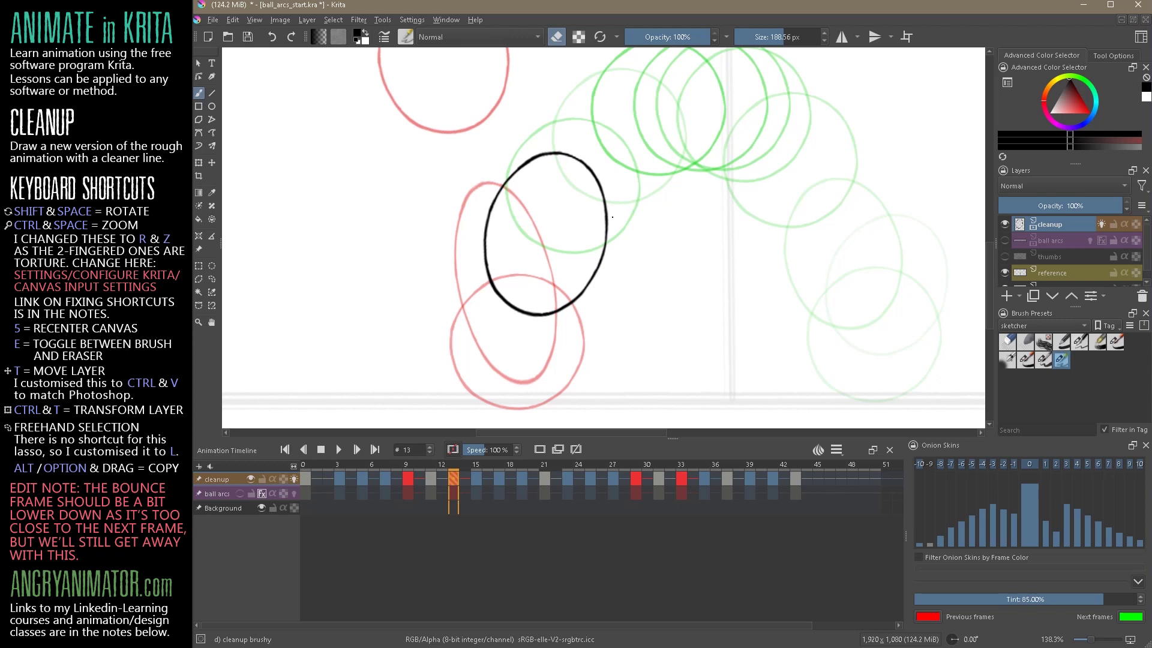
Step: Check the frame 9 ellipse, zooming out to see the whole ball path
left_click(410, 479)
left_click_drag(641, 279, 704, 251)
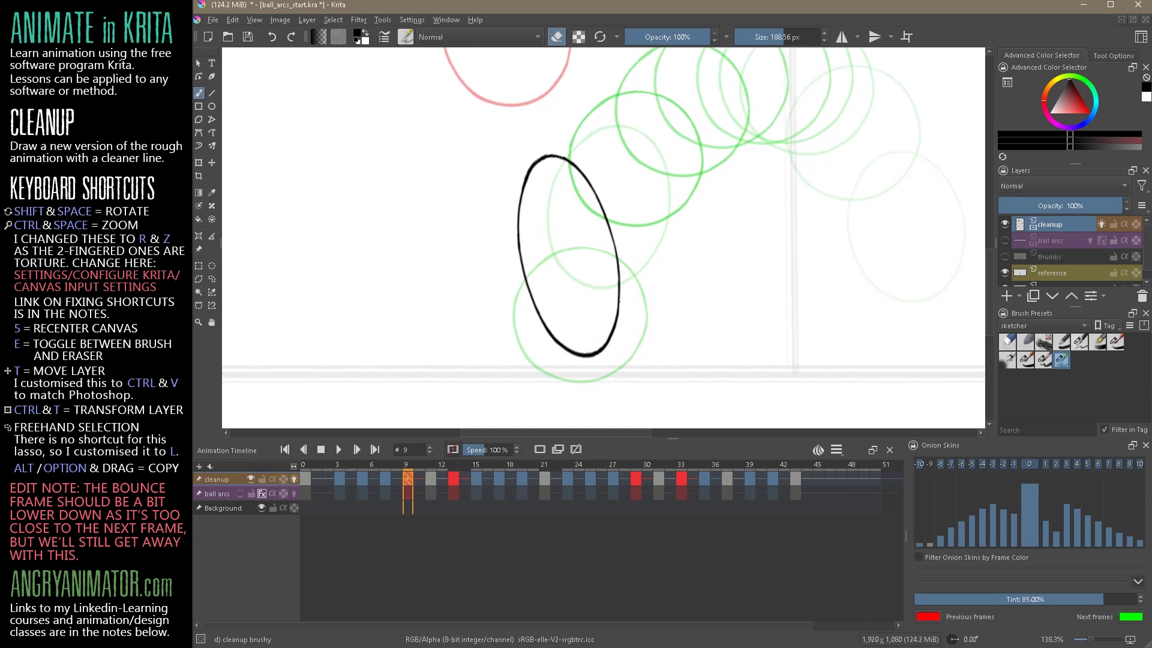
left_click_drag(733, 277, 649, 316)
left_click_drag(898, 303, 804, 318)
left_click_drag(804, 318, 705, 314)
Step: Check the frame 31 circle with the whole page in view, then turn off cleanup onion skins
left_click_drag(452, 460, 650, 458)
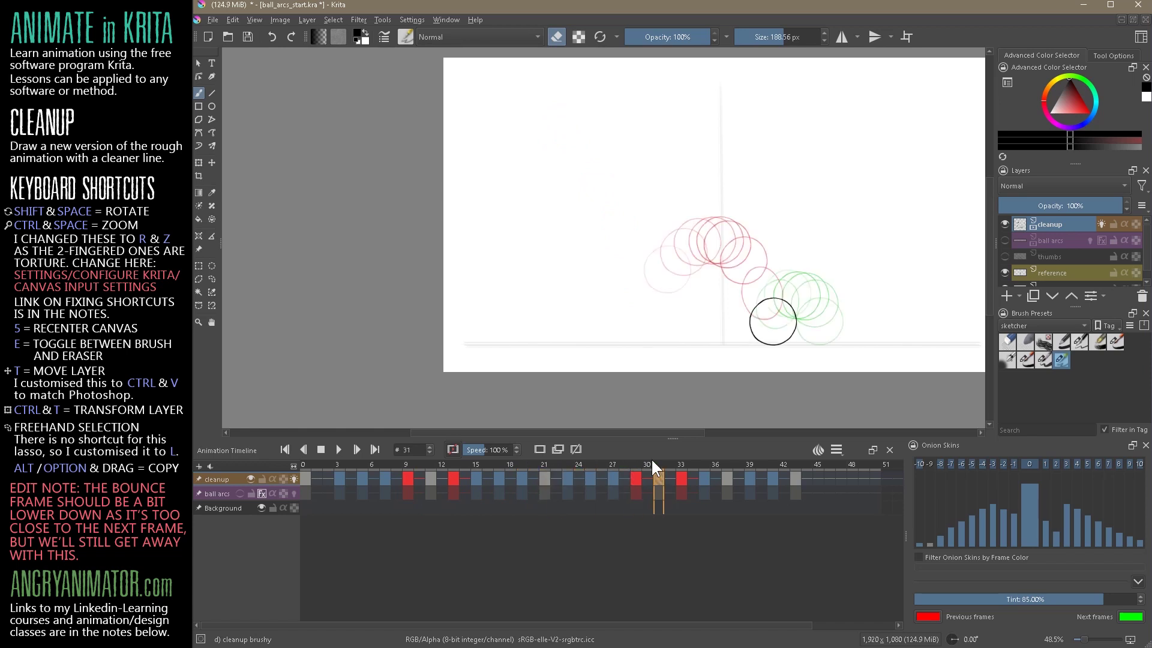
left_click_drag(783, 309, 874, 224)
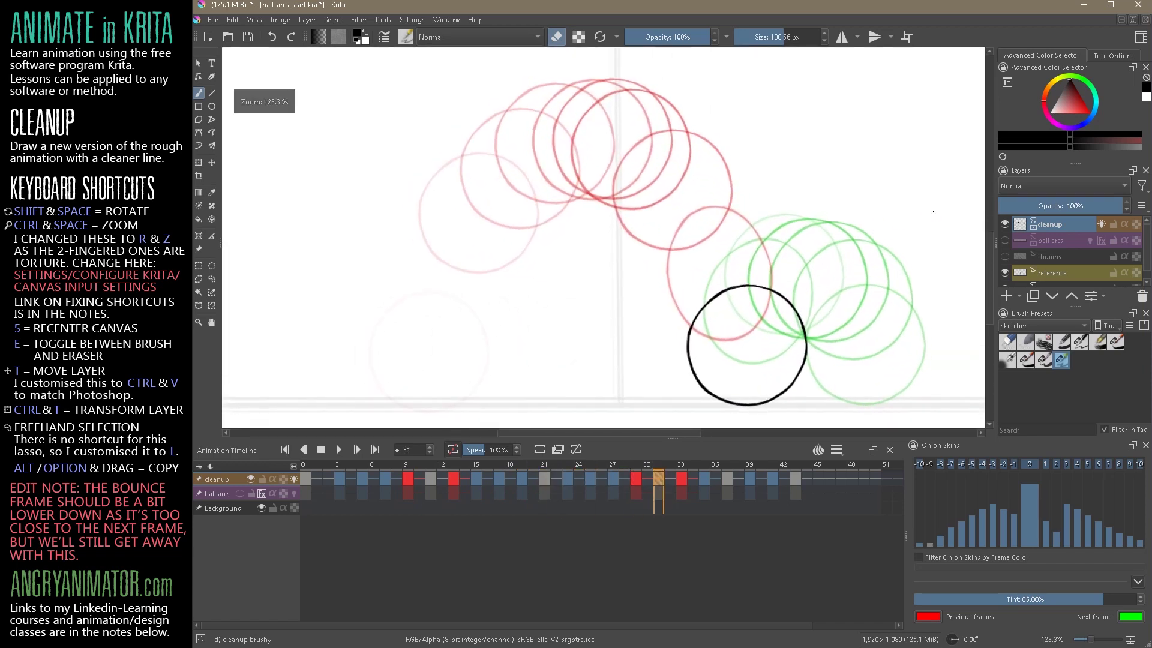
left_click_drag(900, 331, 721, 398)
left_click_drag(846, 327, 824, 348)
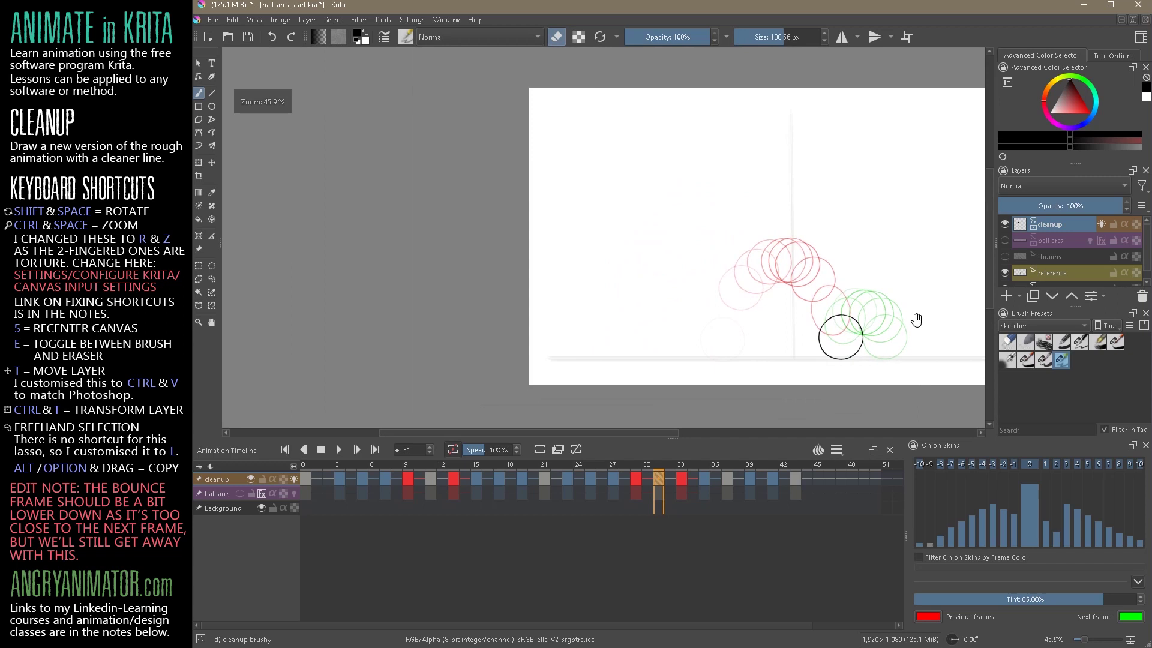
left_click_drag(917, 320, 708, 290)
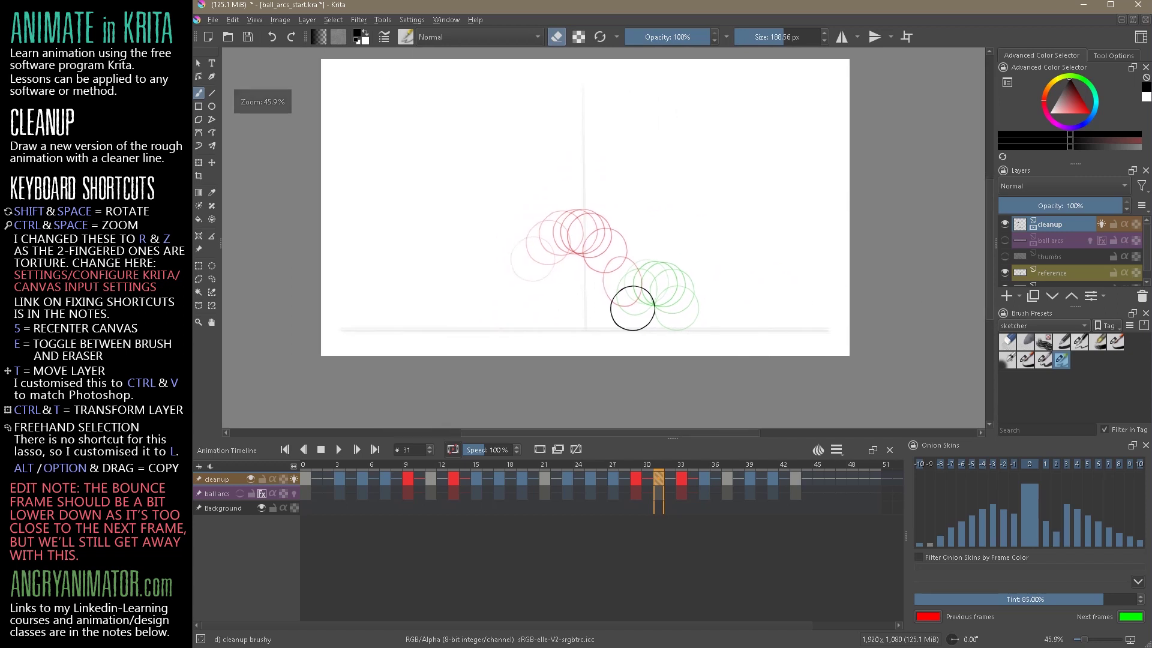
left_click(294, 480)
Step: Play the clean ball animation, stop it, and play it again from the start
left_click(336, 449)
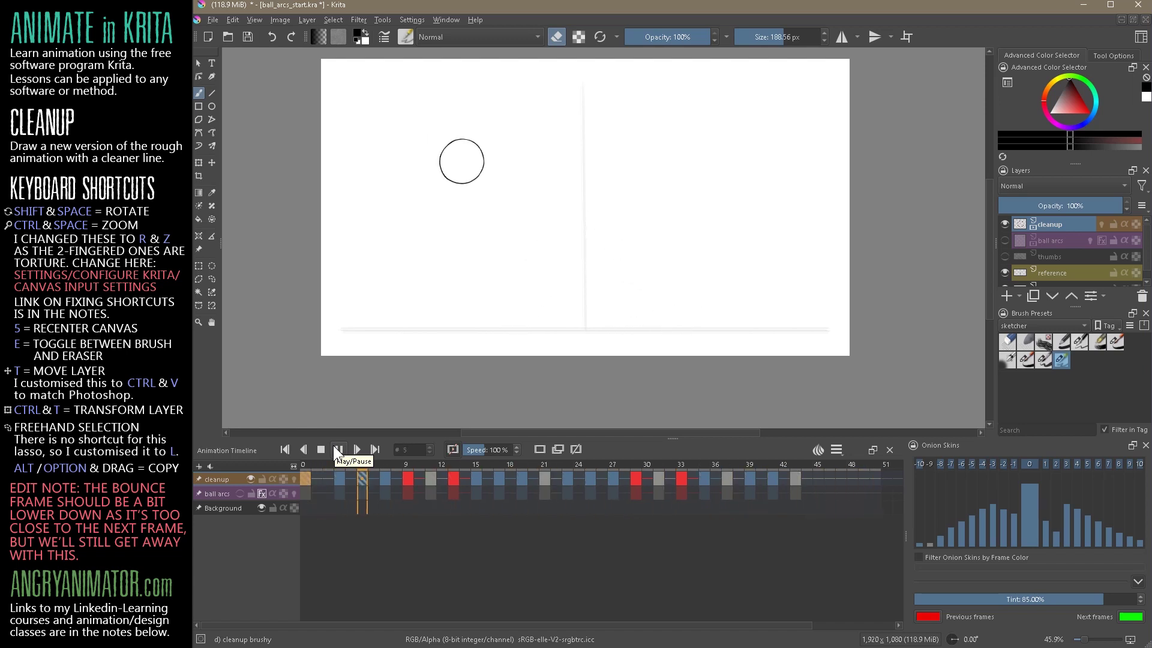
left_click(321, 449)
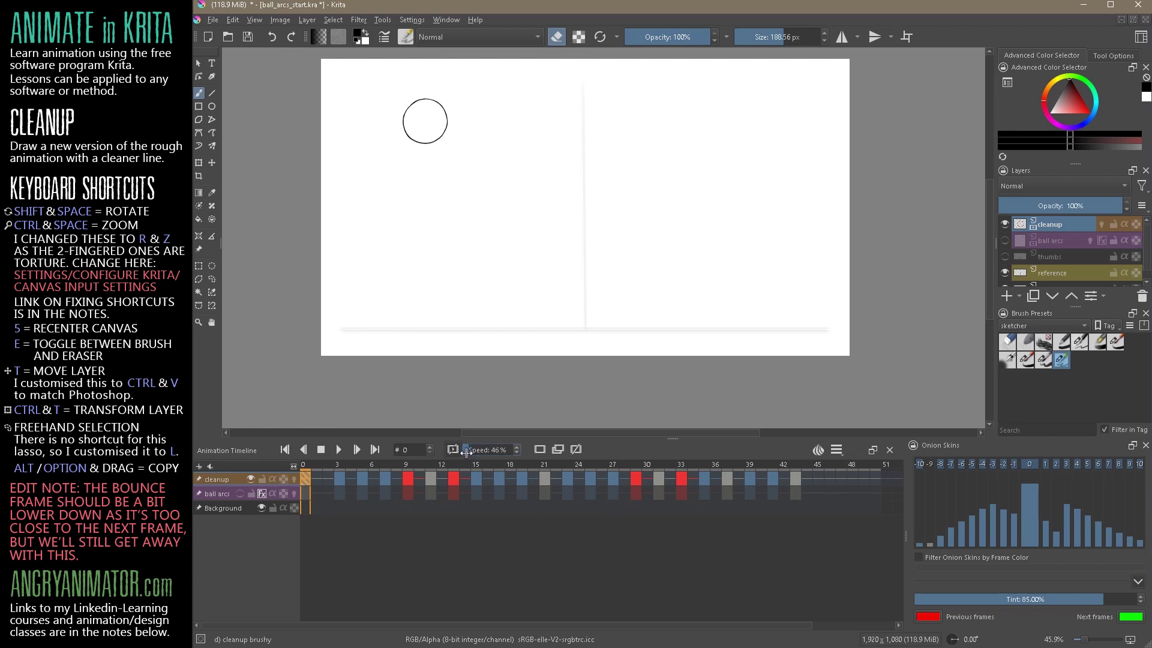
left_click(337, 449)
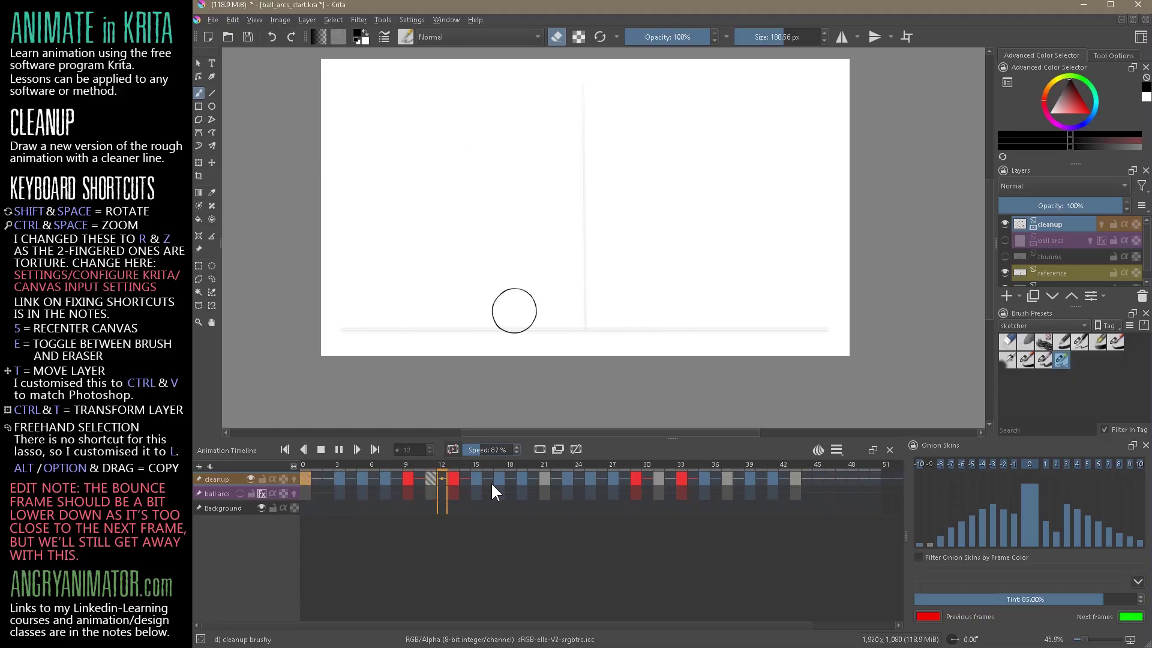
Step: Set the playback speed to 100% and stop playback back at frame 0
right_click(486, 451)
type("100")
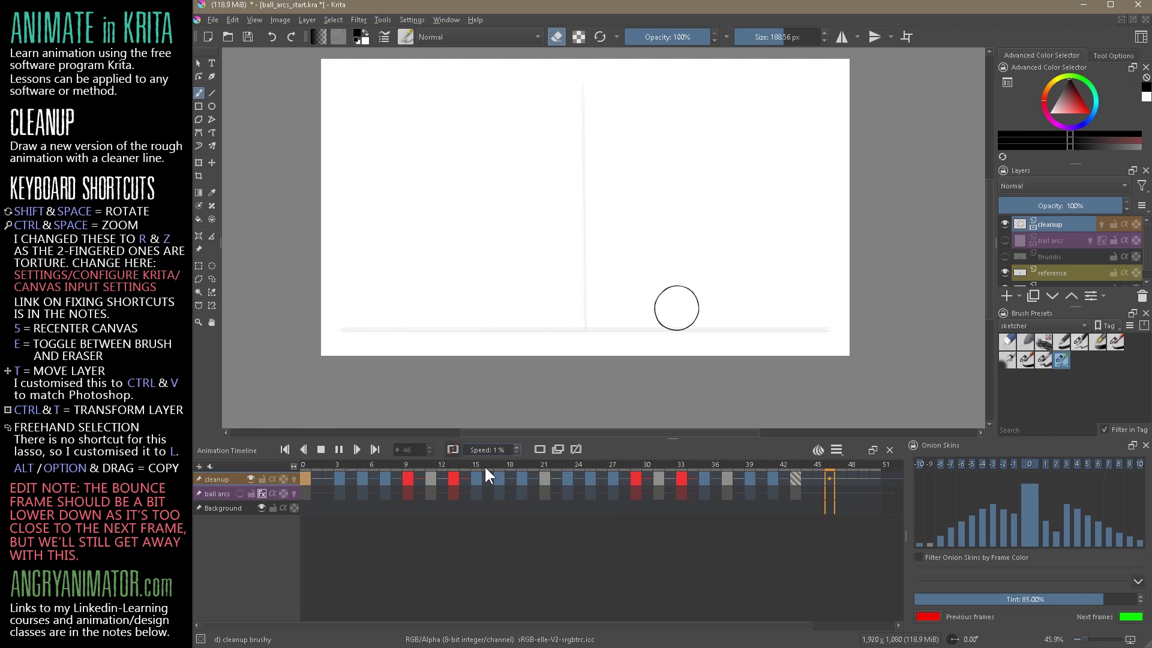
key("Return")
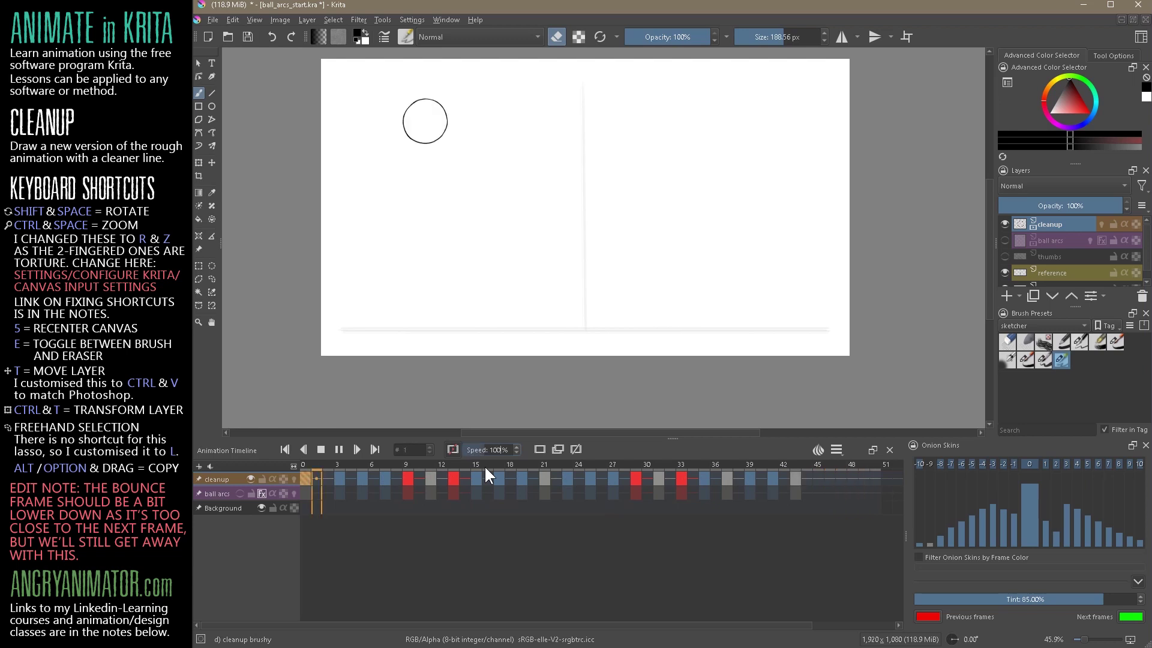
left_click(321, 449)
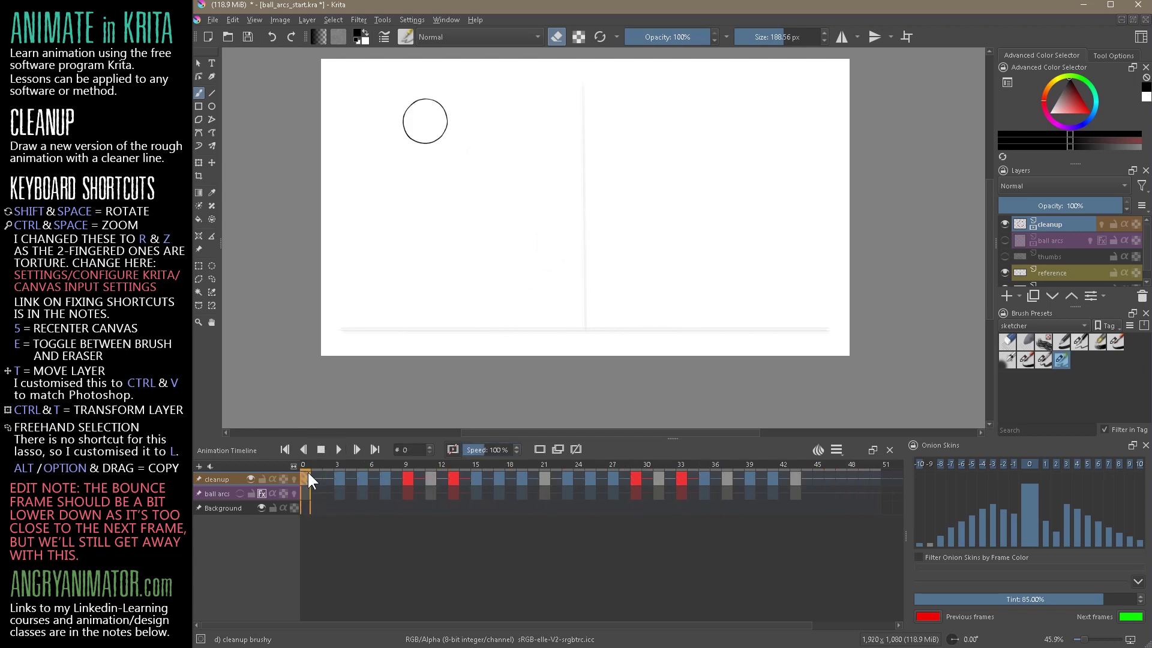
left_click_drag(900, 208, 927, 228)
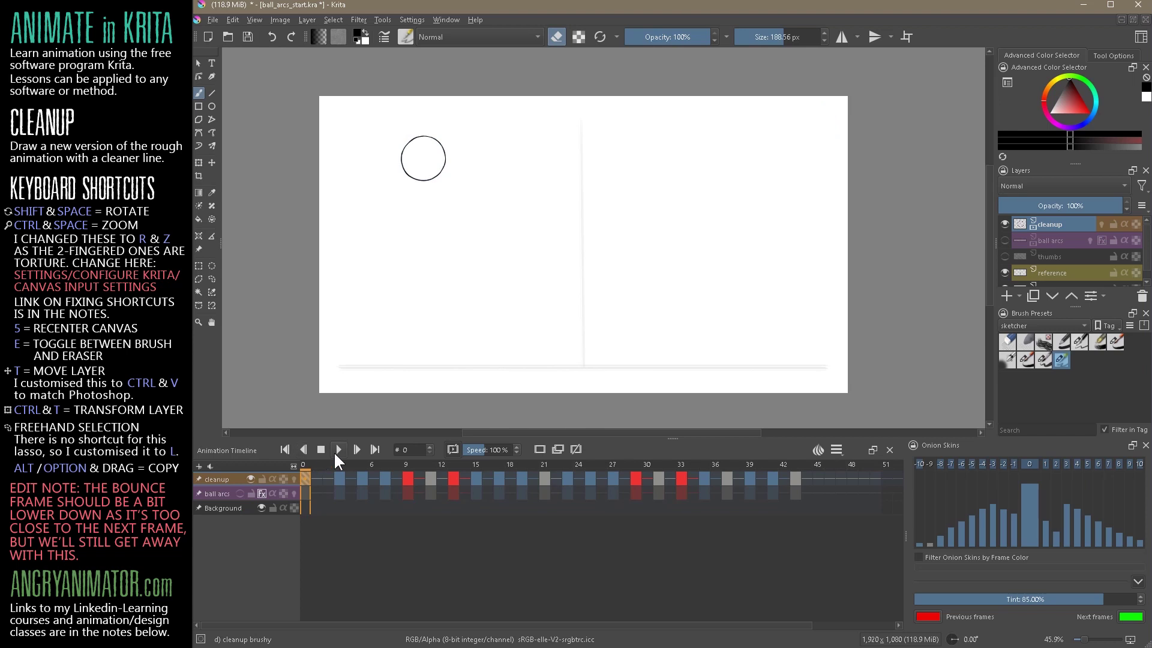
left_click(338, 450)
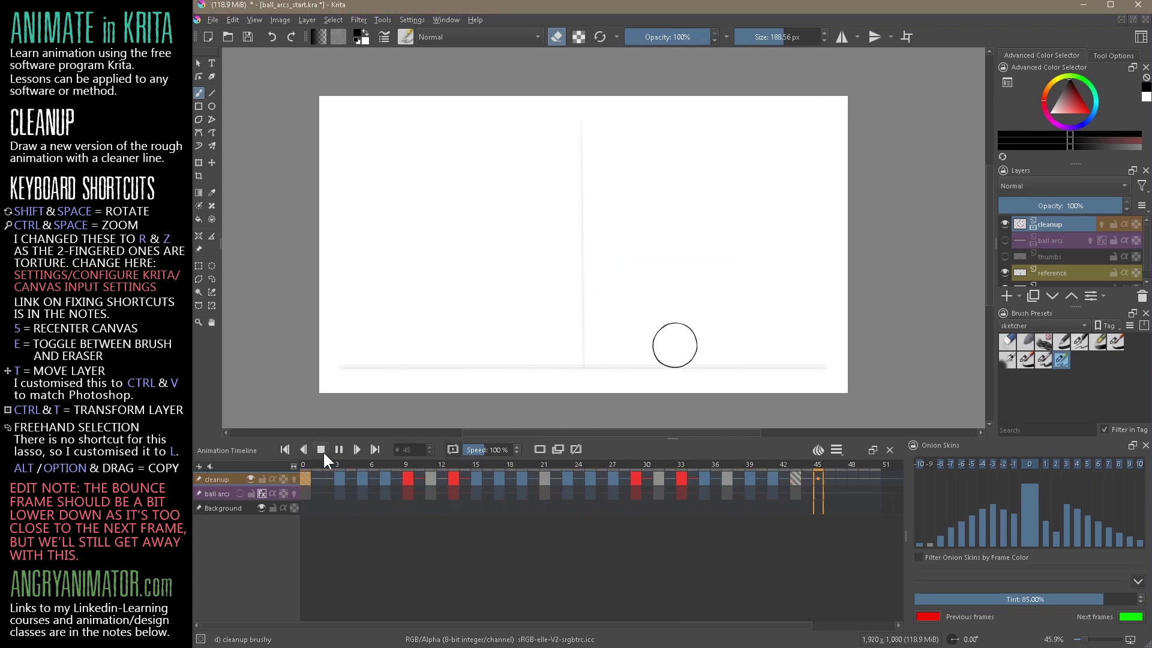
left_click(315, 450)
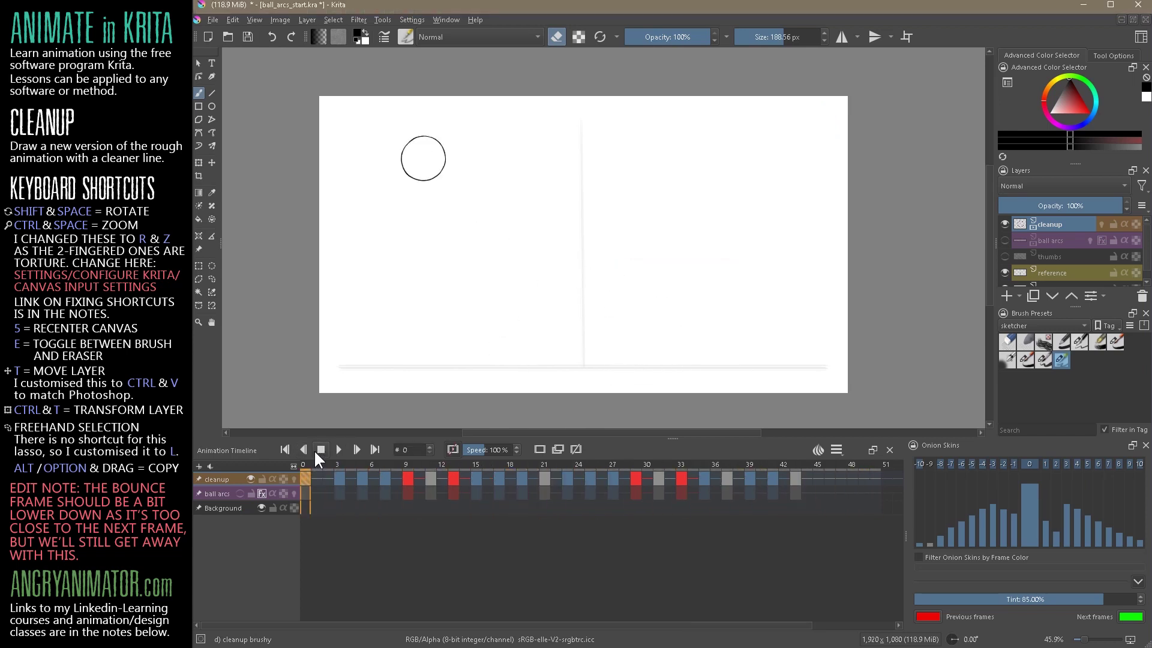